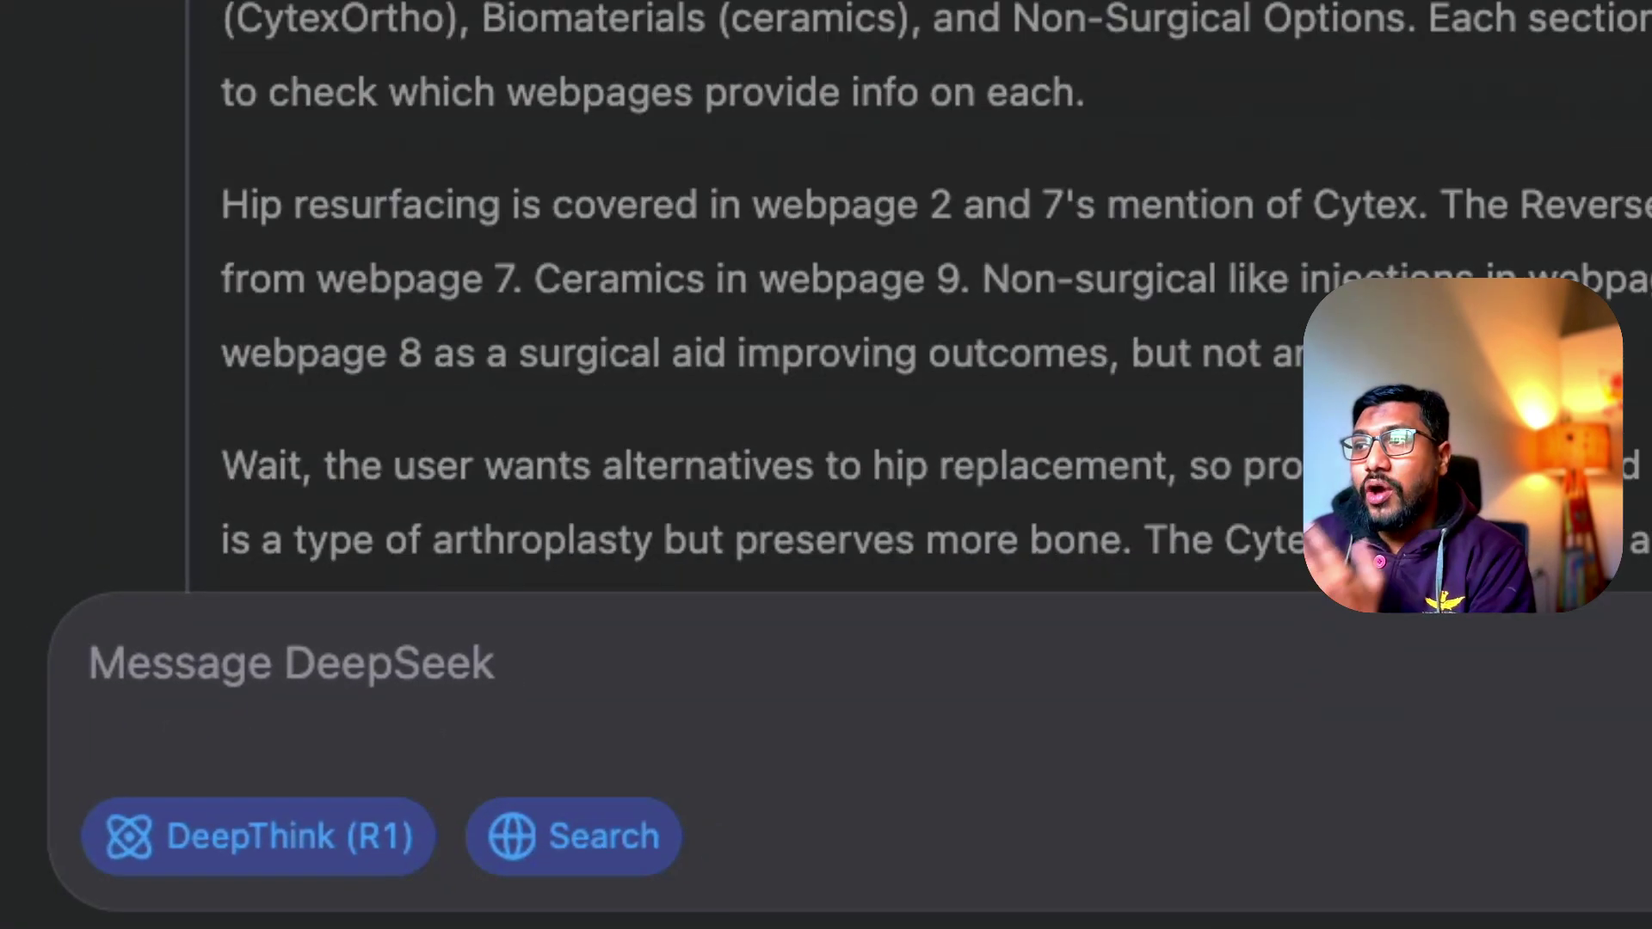
- Scroll through DeepSeek's report on alternatives to hip joint replacement
scroll(699, 445, down, 10)
scroll(700, 440, up, 15)
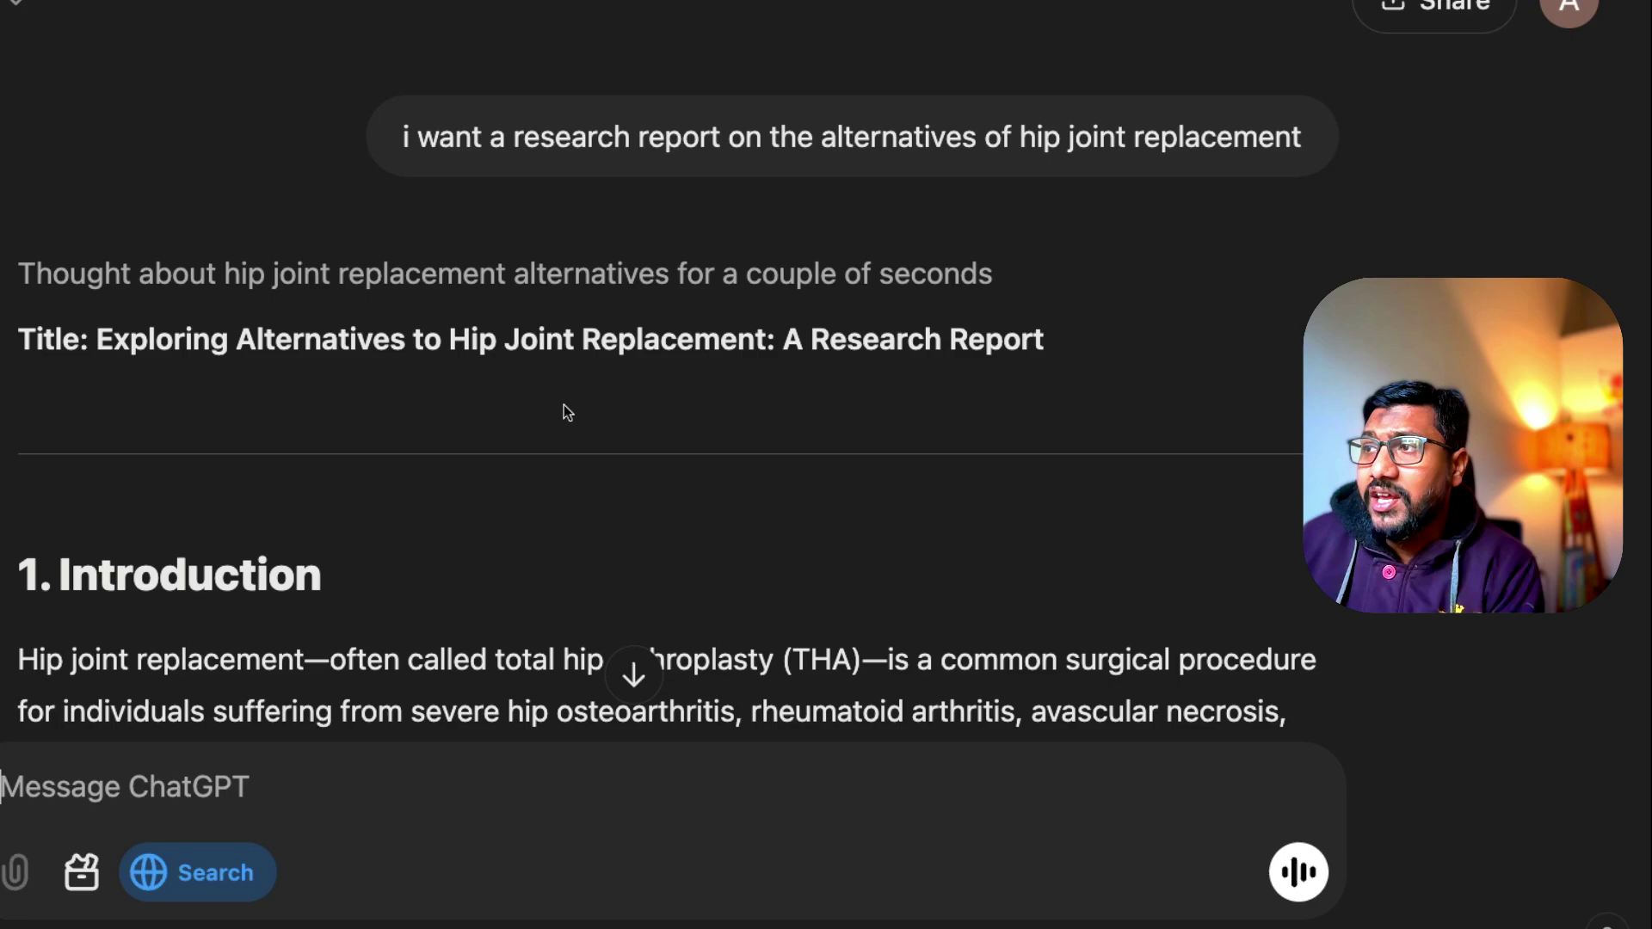
- Check ChatGPT's reasoning details, then scroll its hip replacement report down to the Disclaimer
click(204, 293)
click(1593, 10)
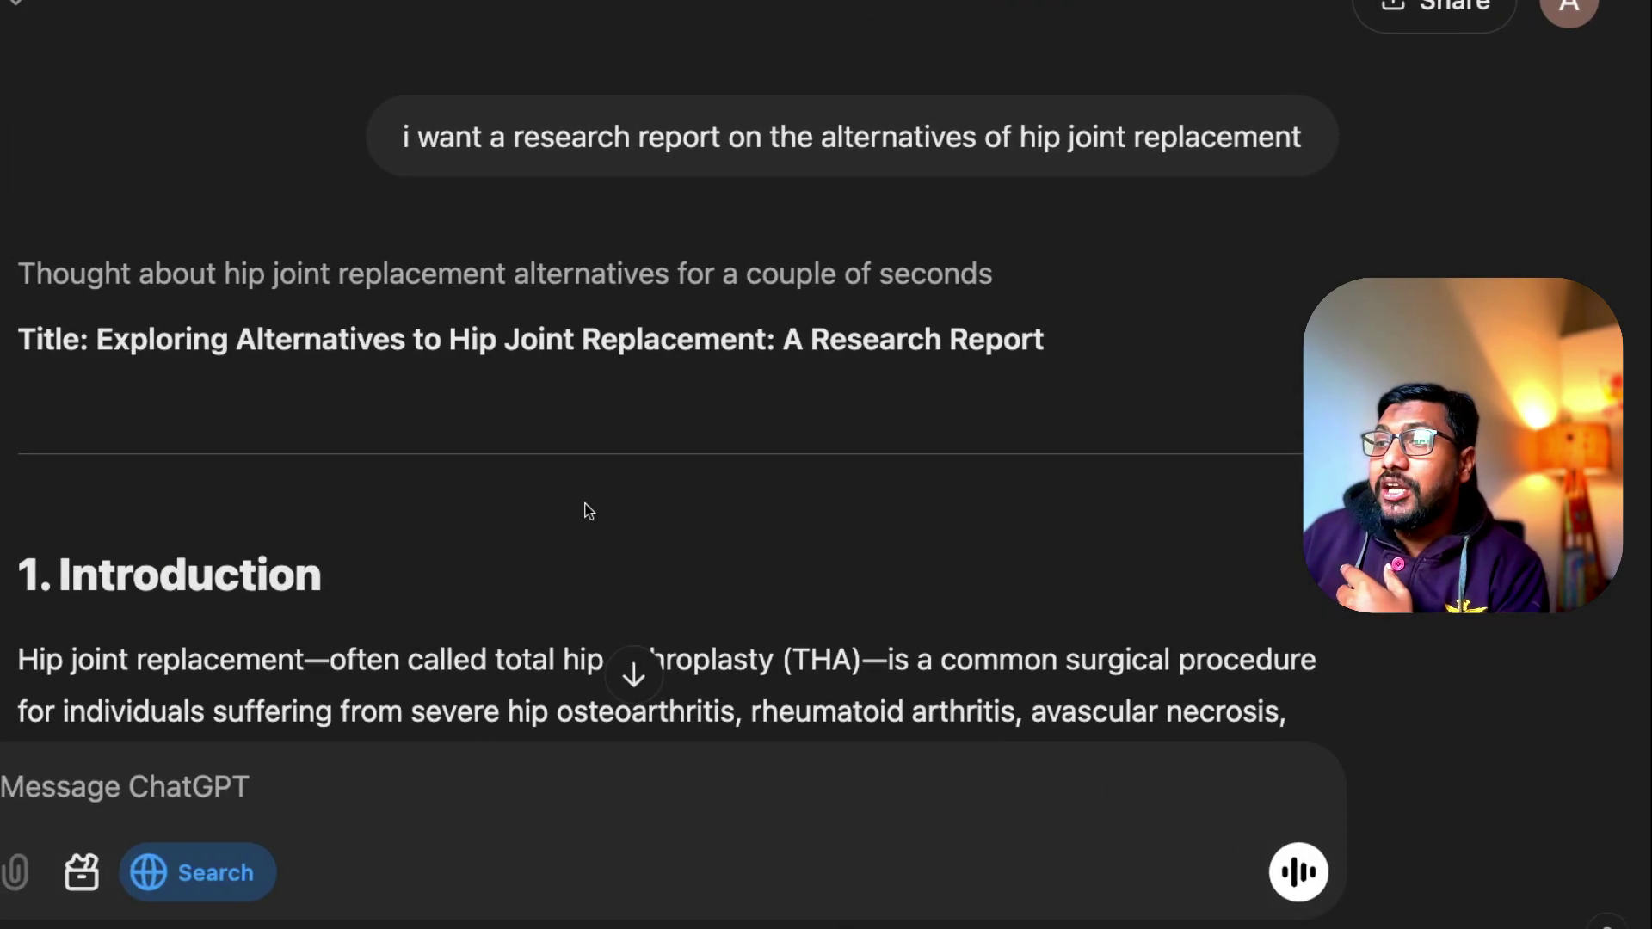
scroll(585, 511, down, 20)
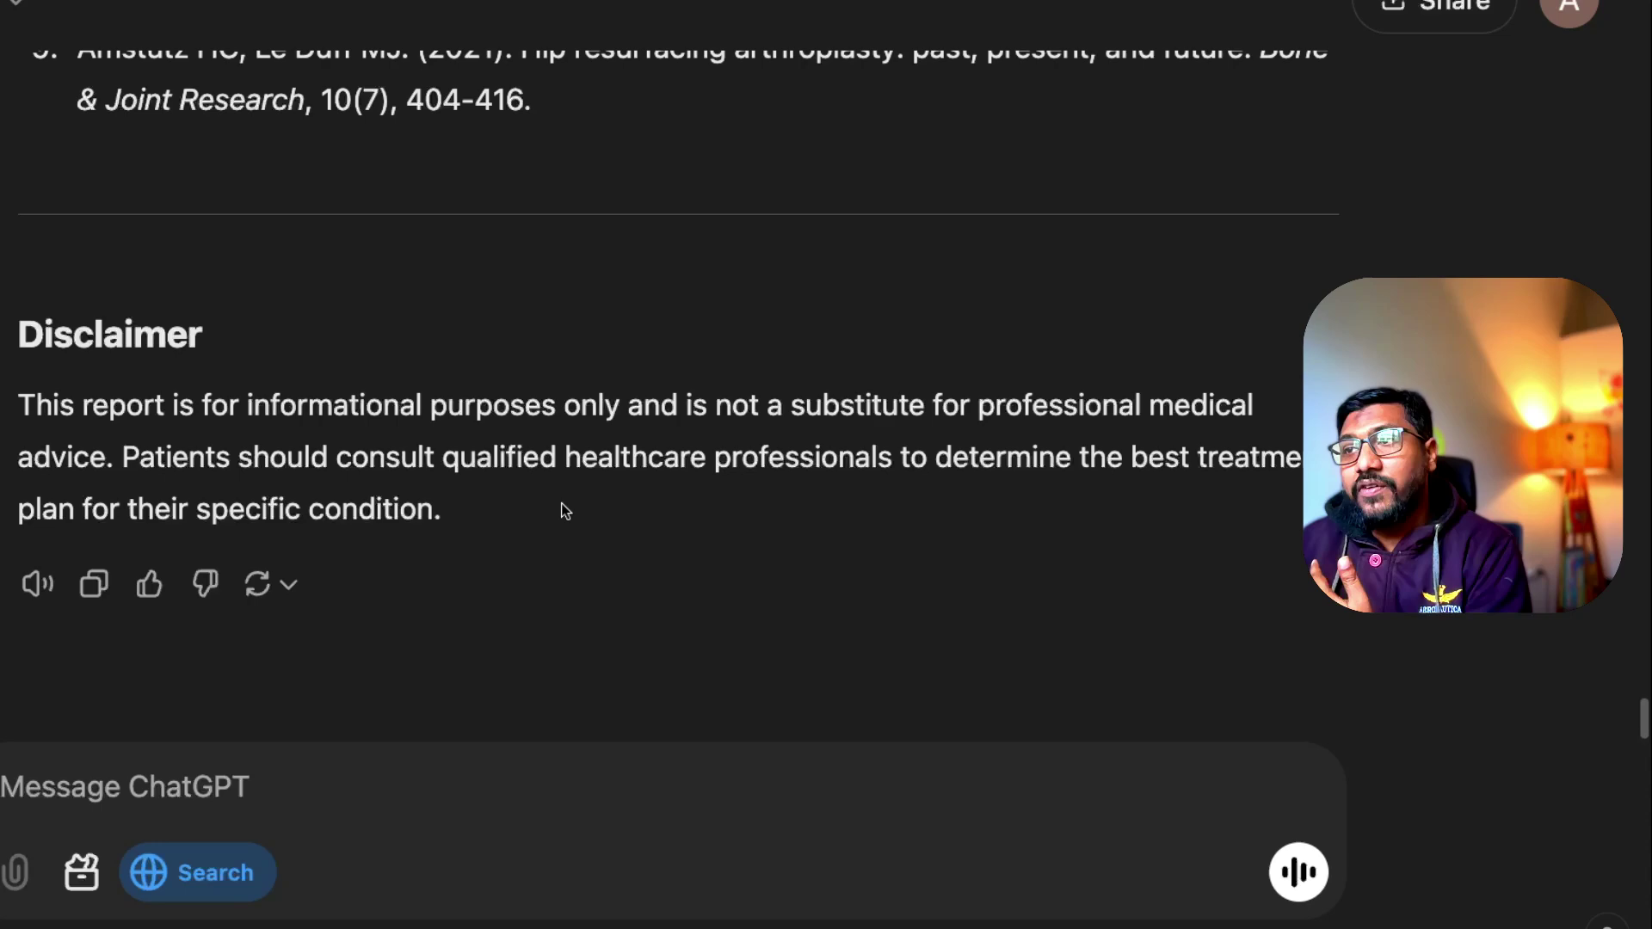
scroll(565, 512, up, 15)
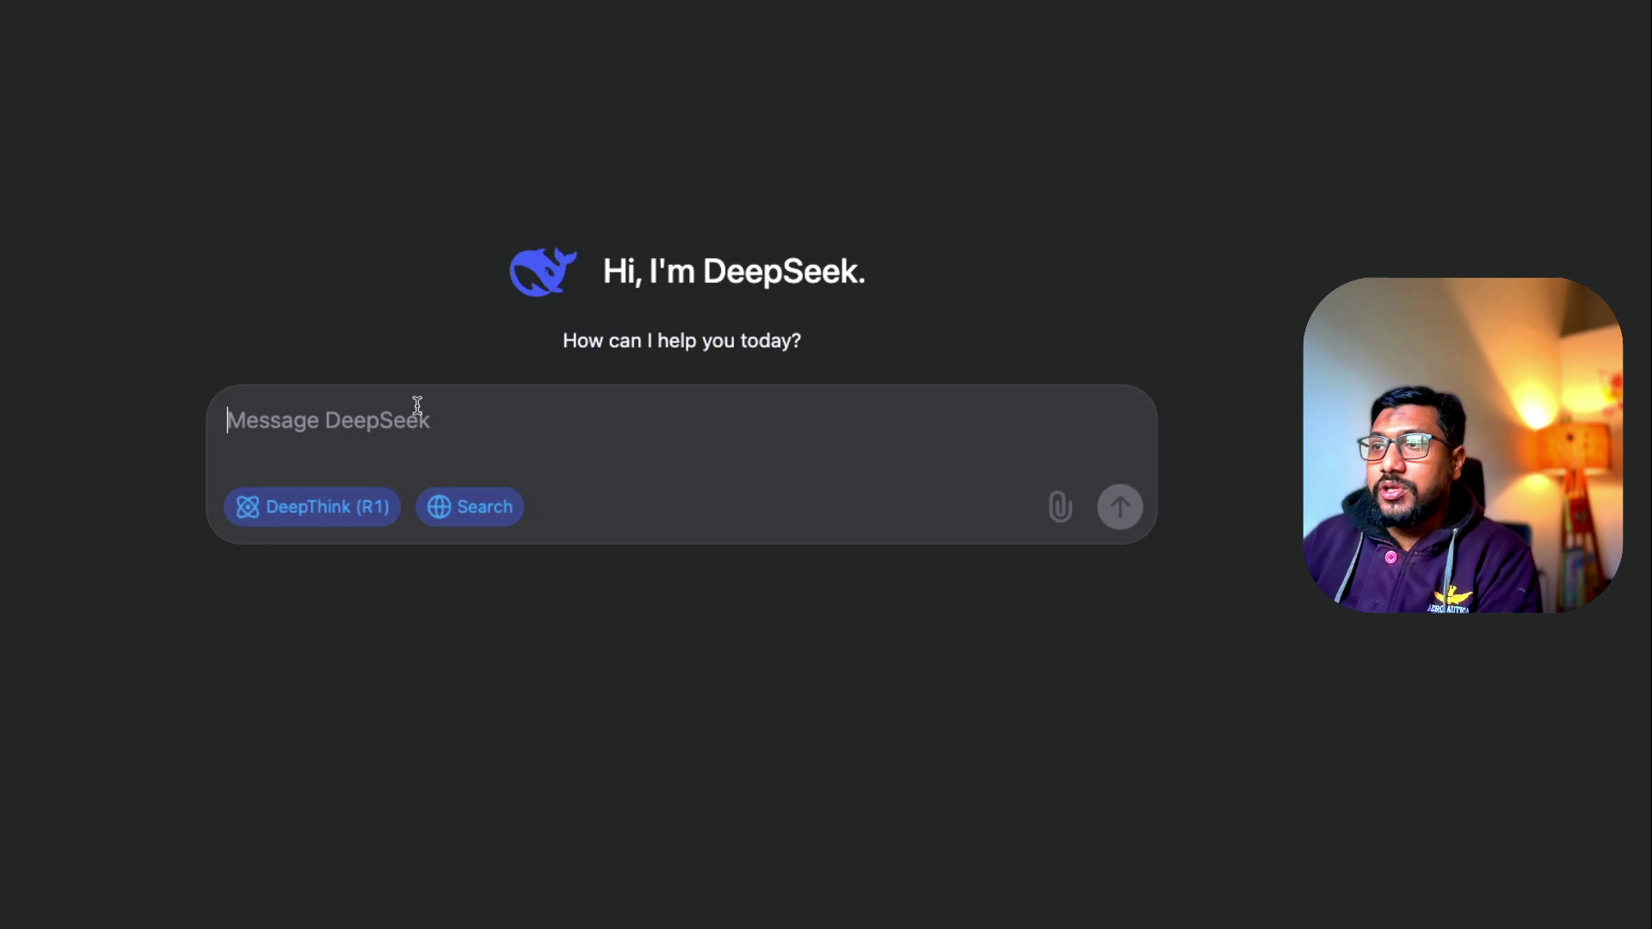
click(469, 507)
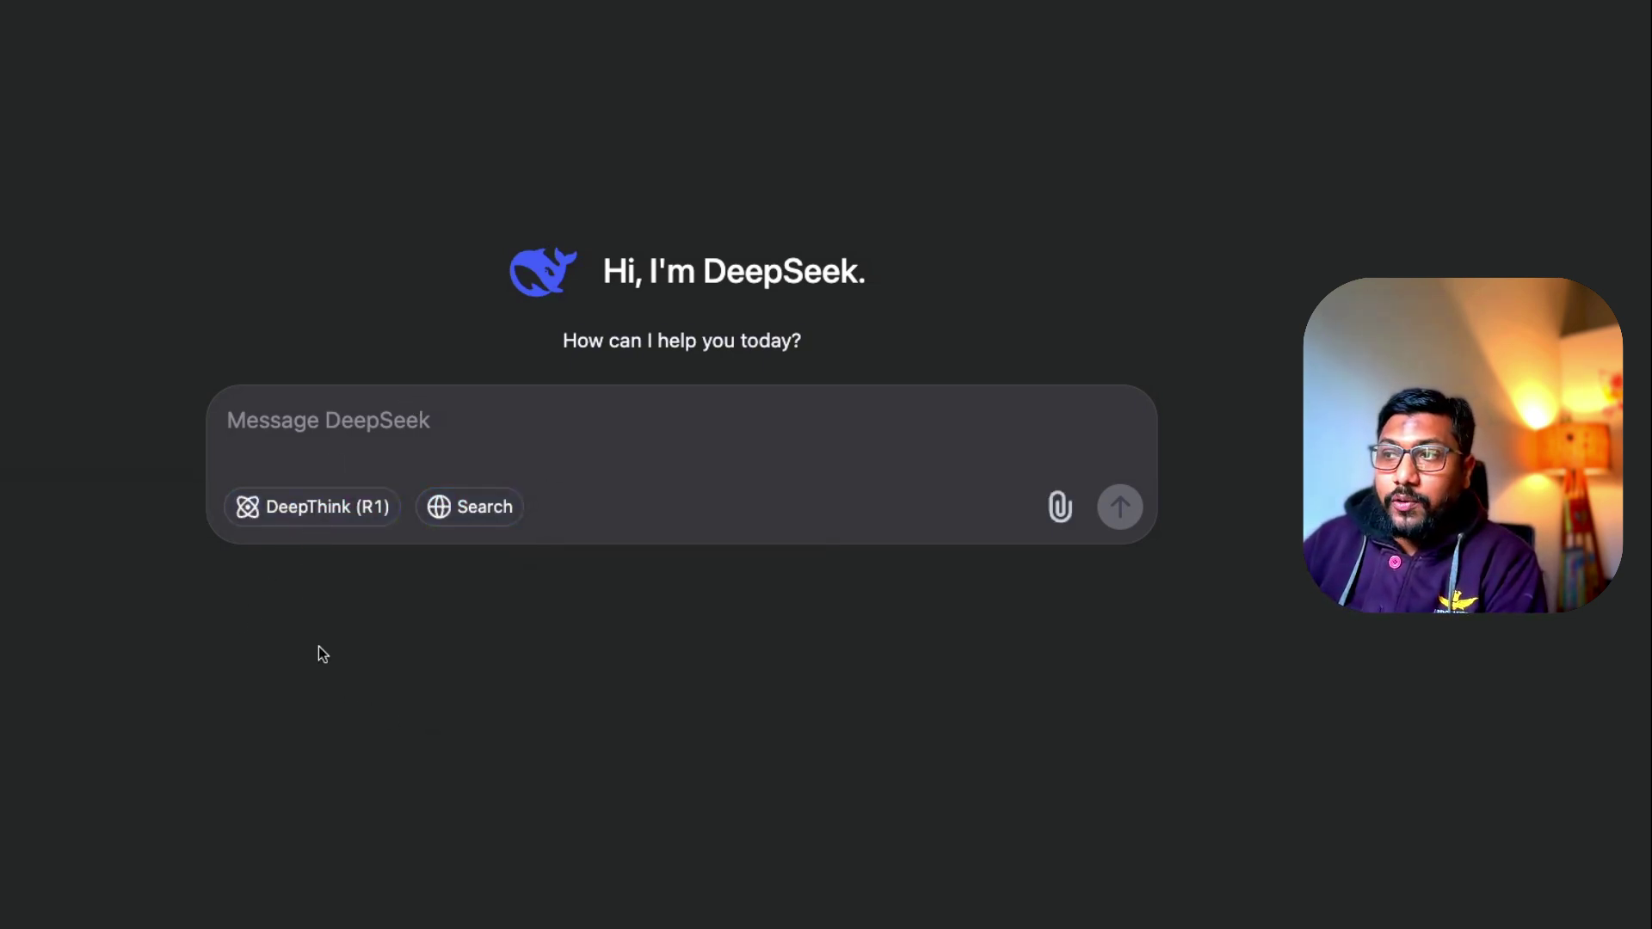
click(328, 519)
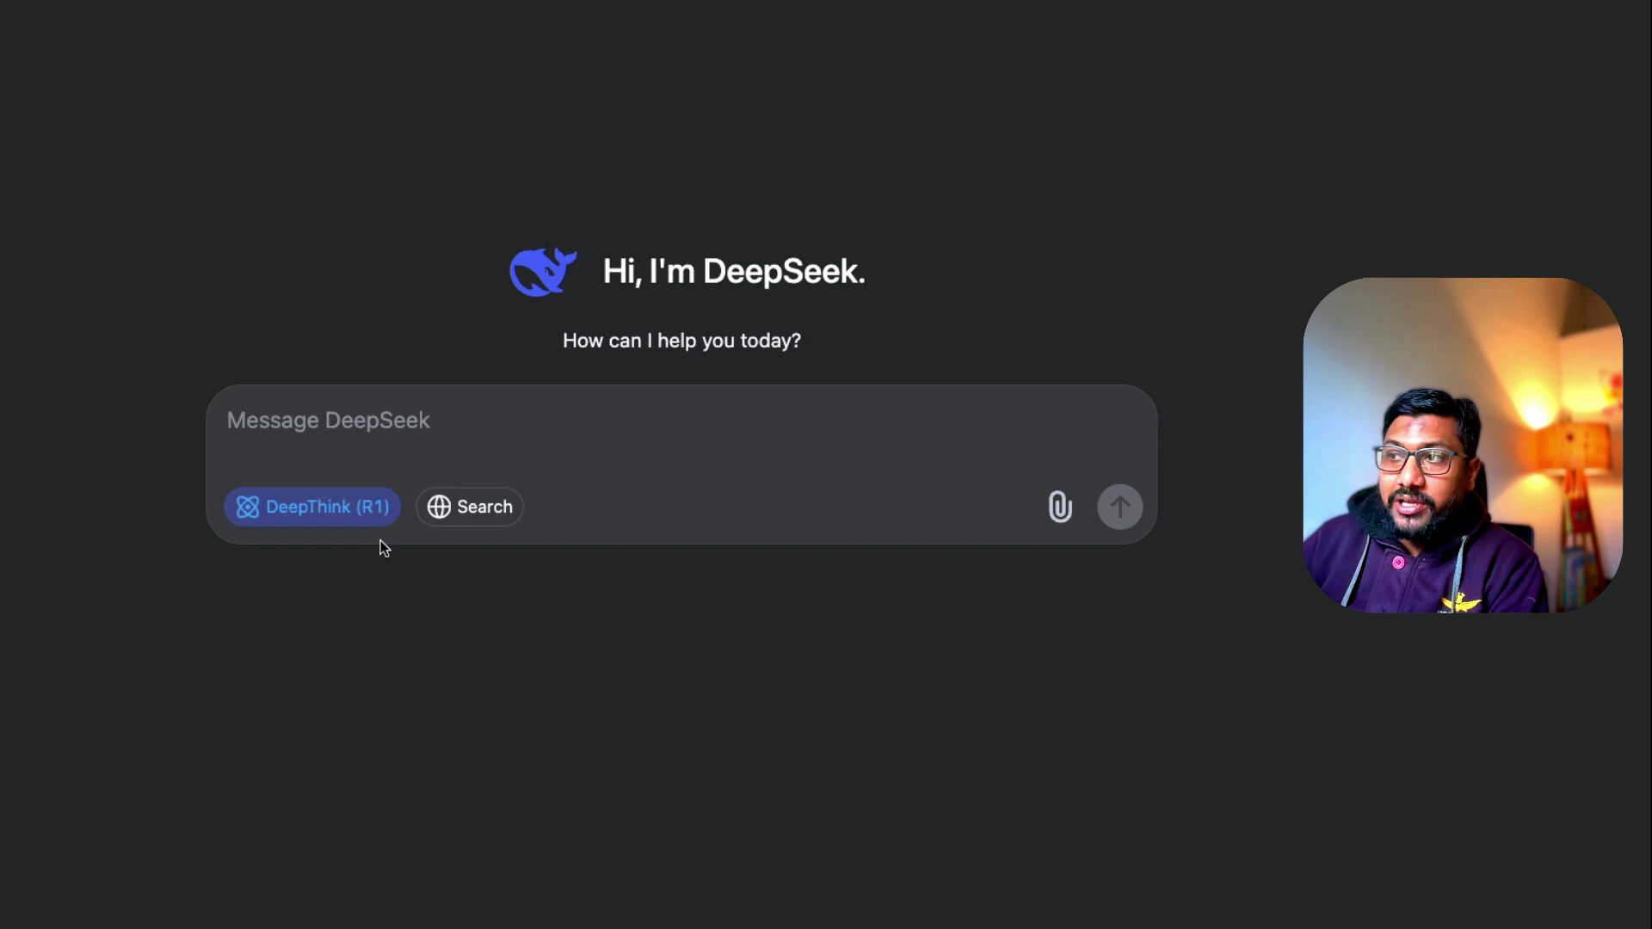
click(459, 519)
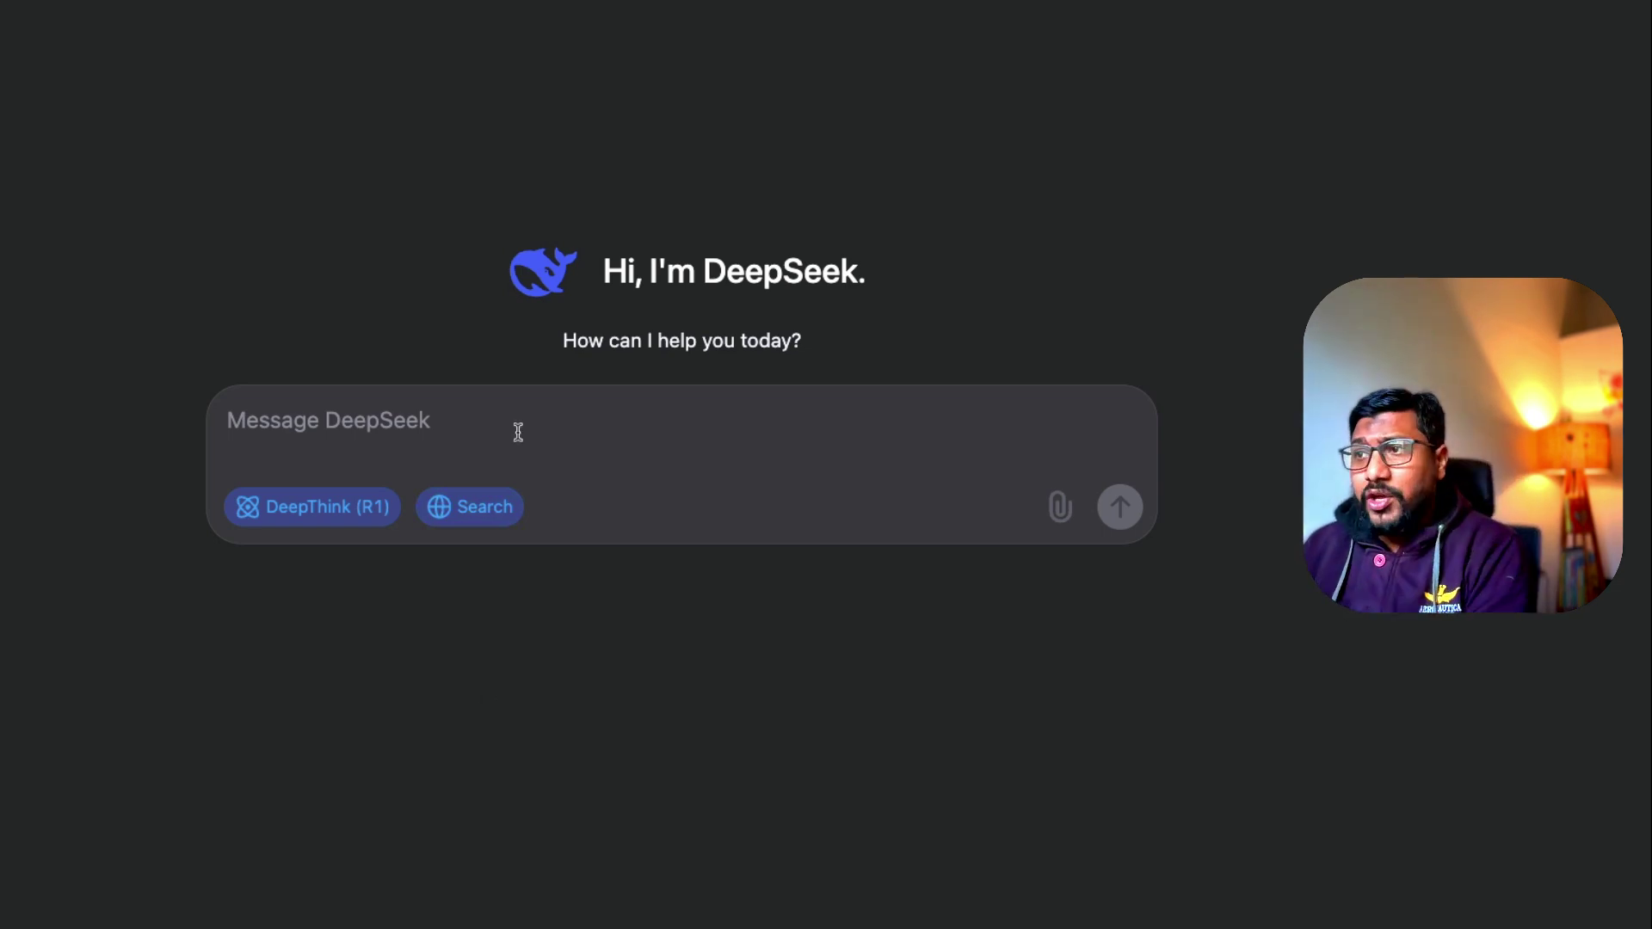
click(466, 444)
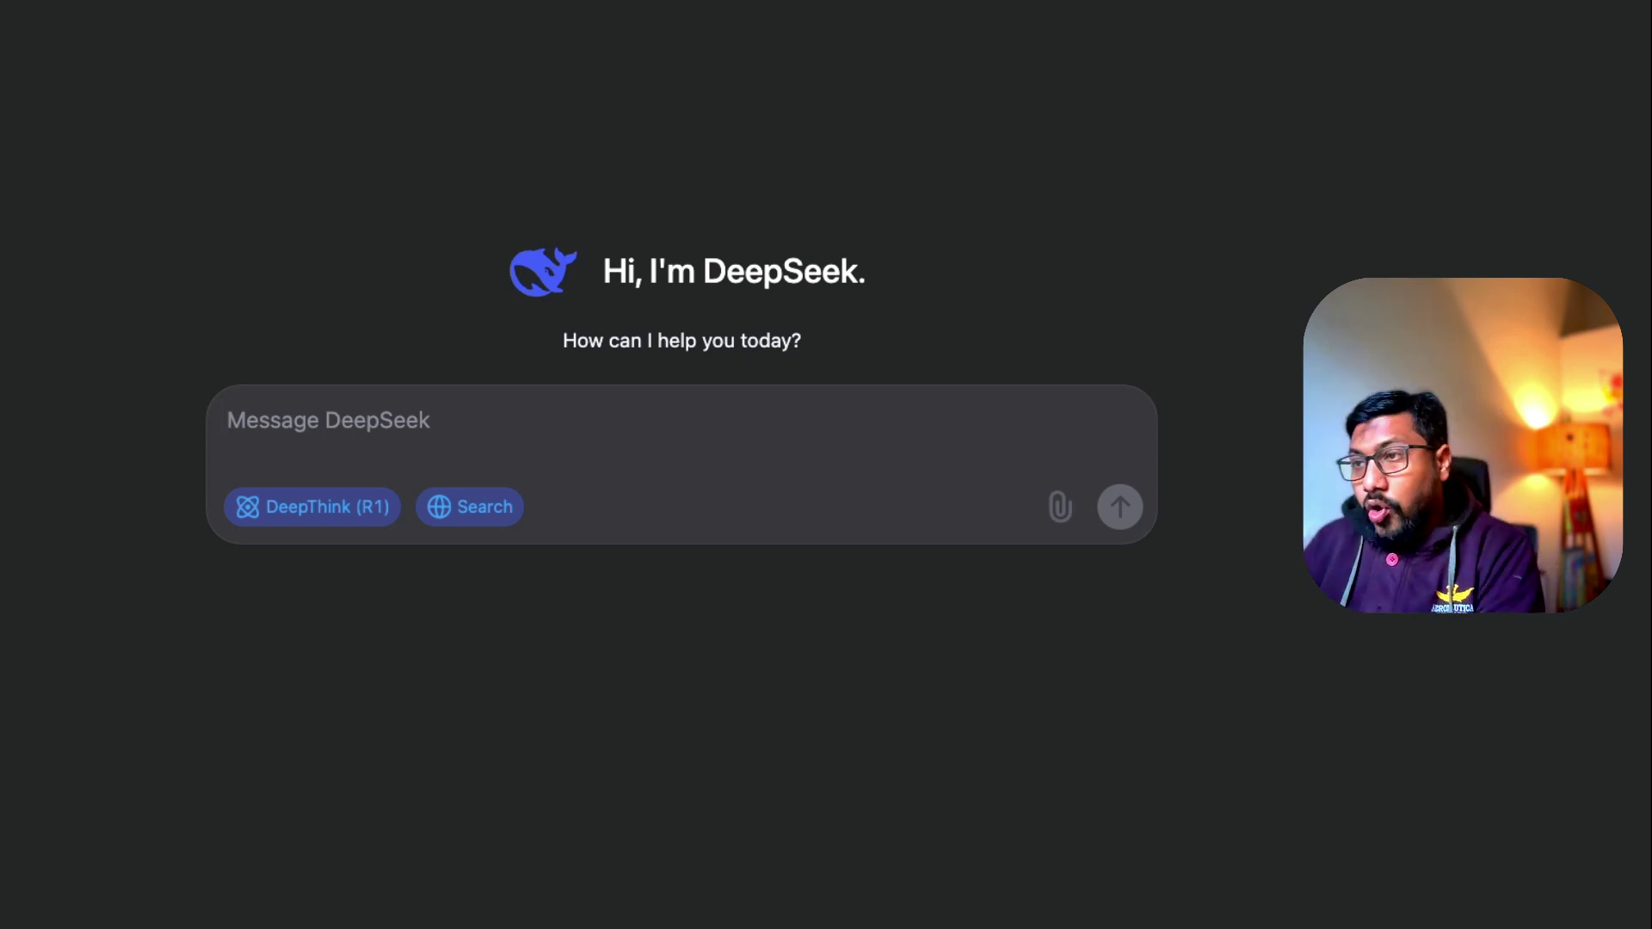
- Ask 'what is 2 + 2?' with DeepThink on, then abandon the long answer for a new chat
text(what is 2 + 2?)
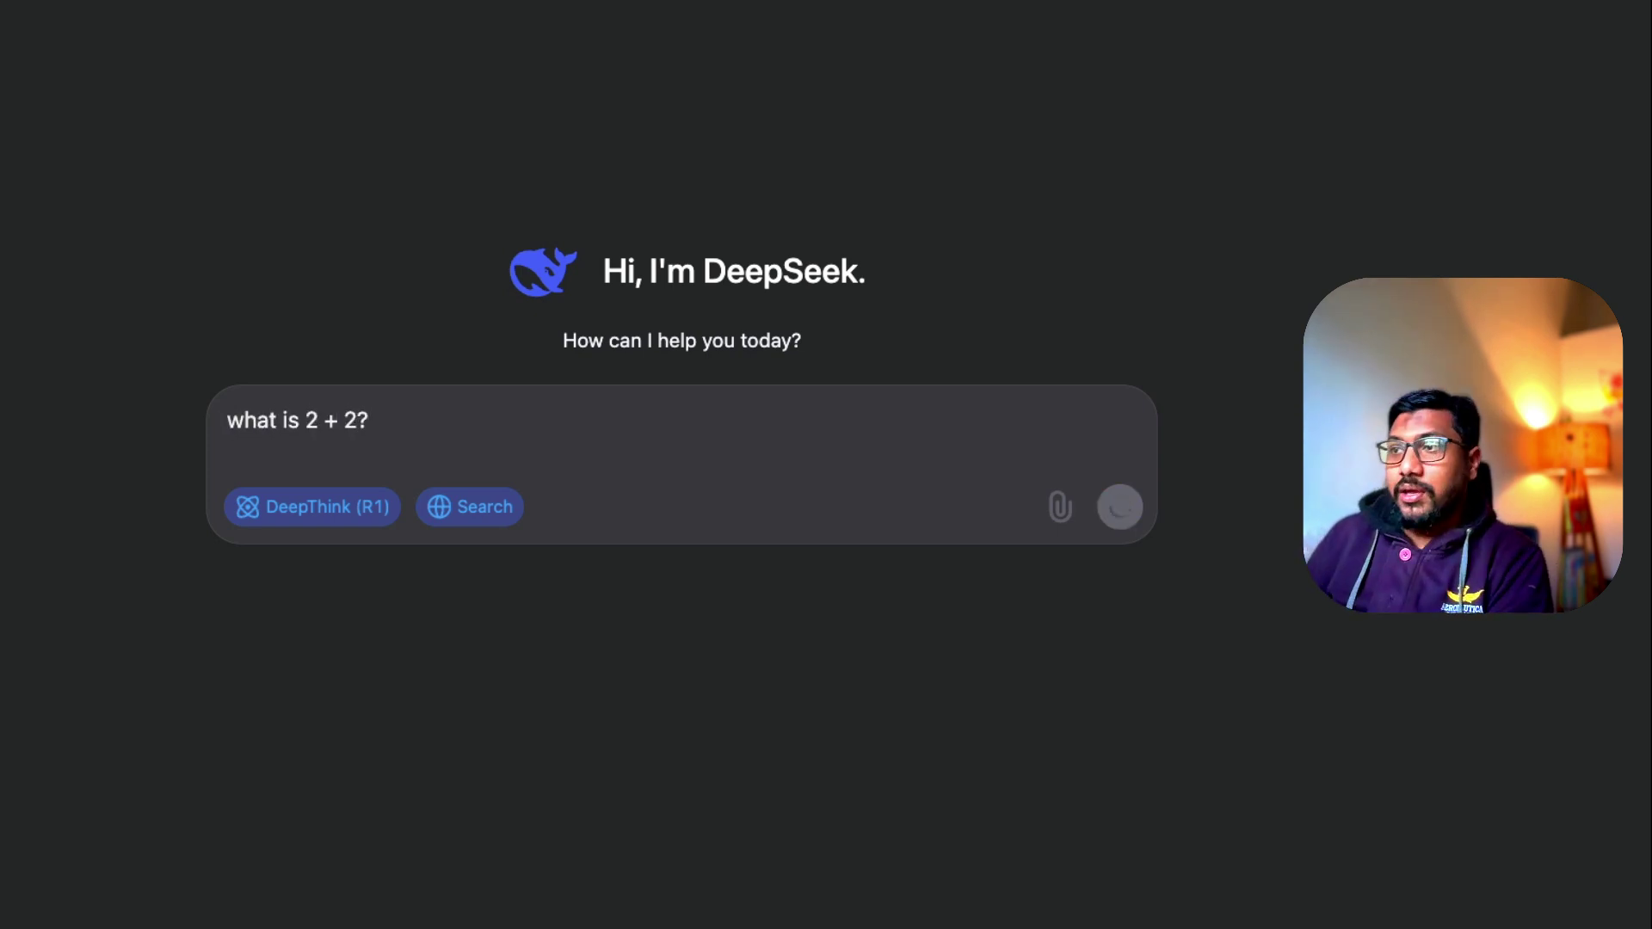
key(Return)
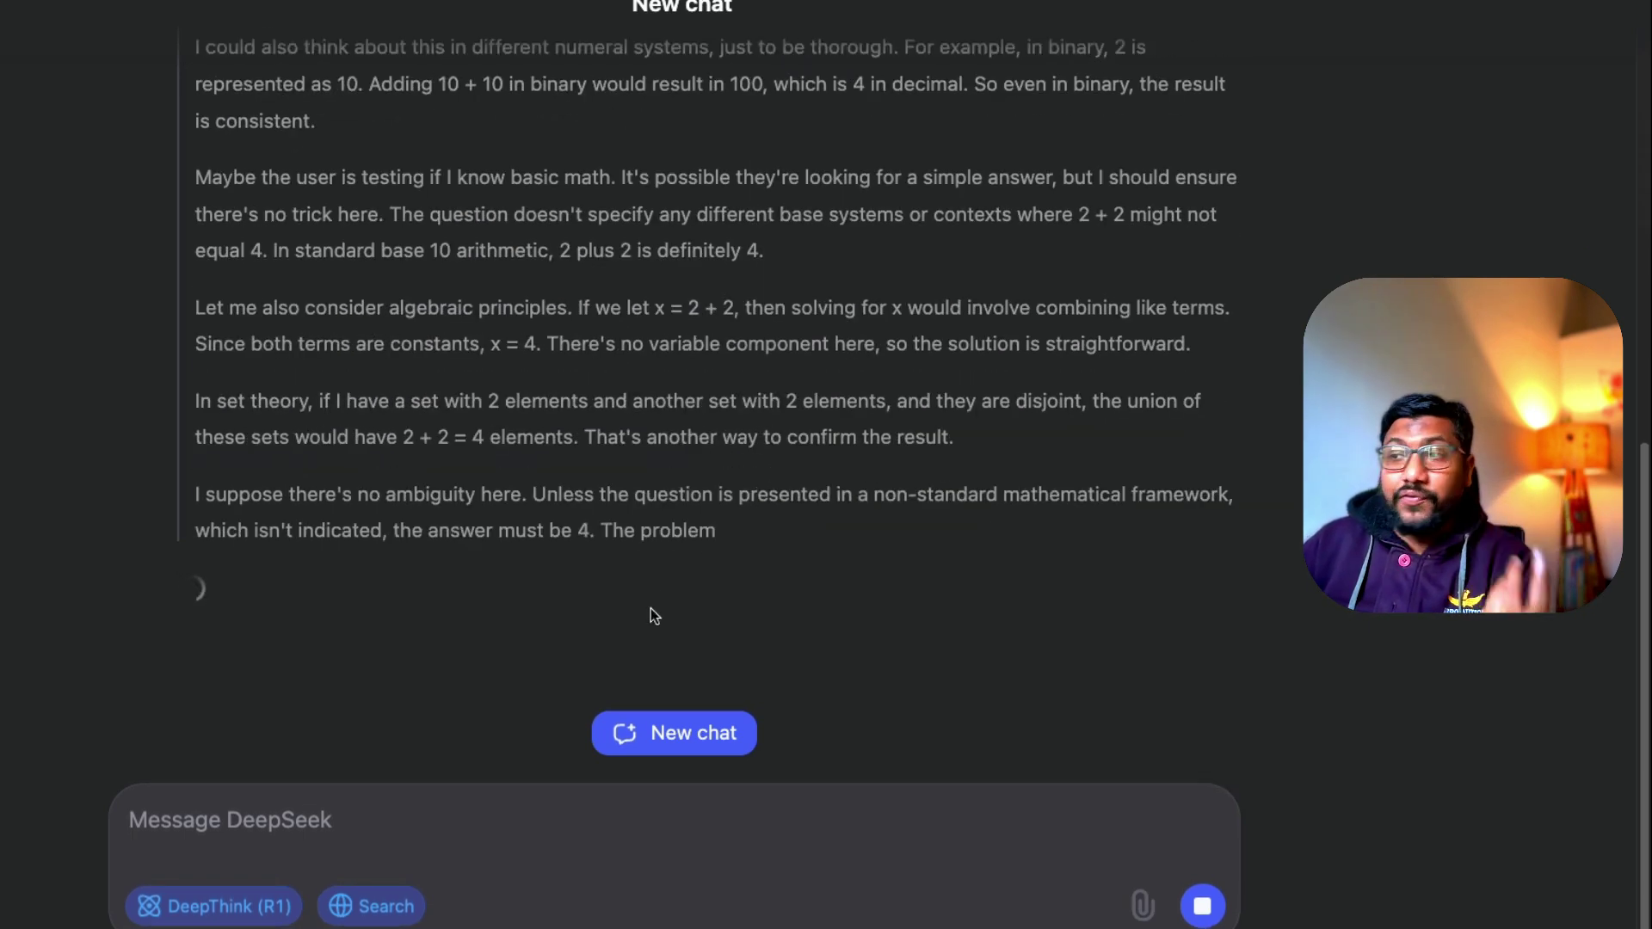
scroll(516, 602, up, 5)
scroll(603, 705, down, 8)
click(650, 747)
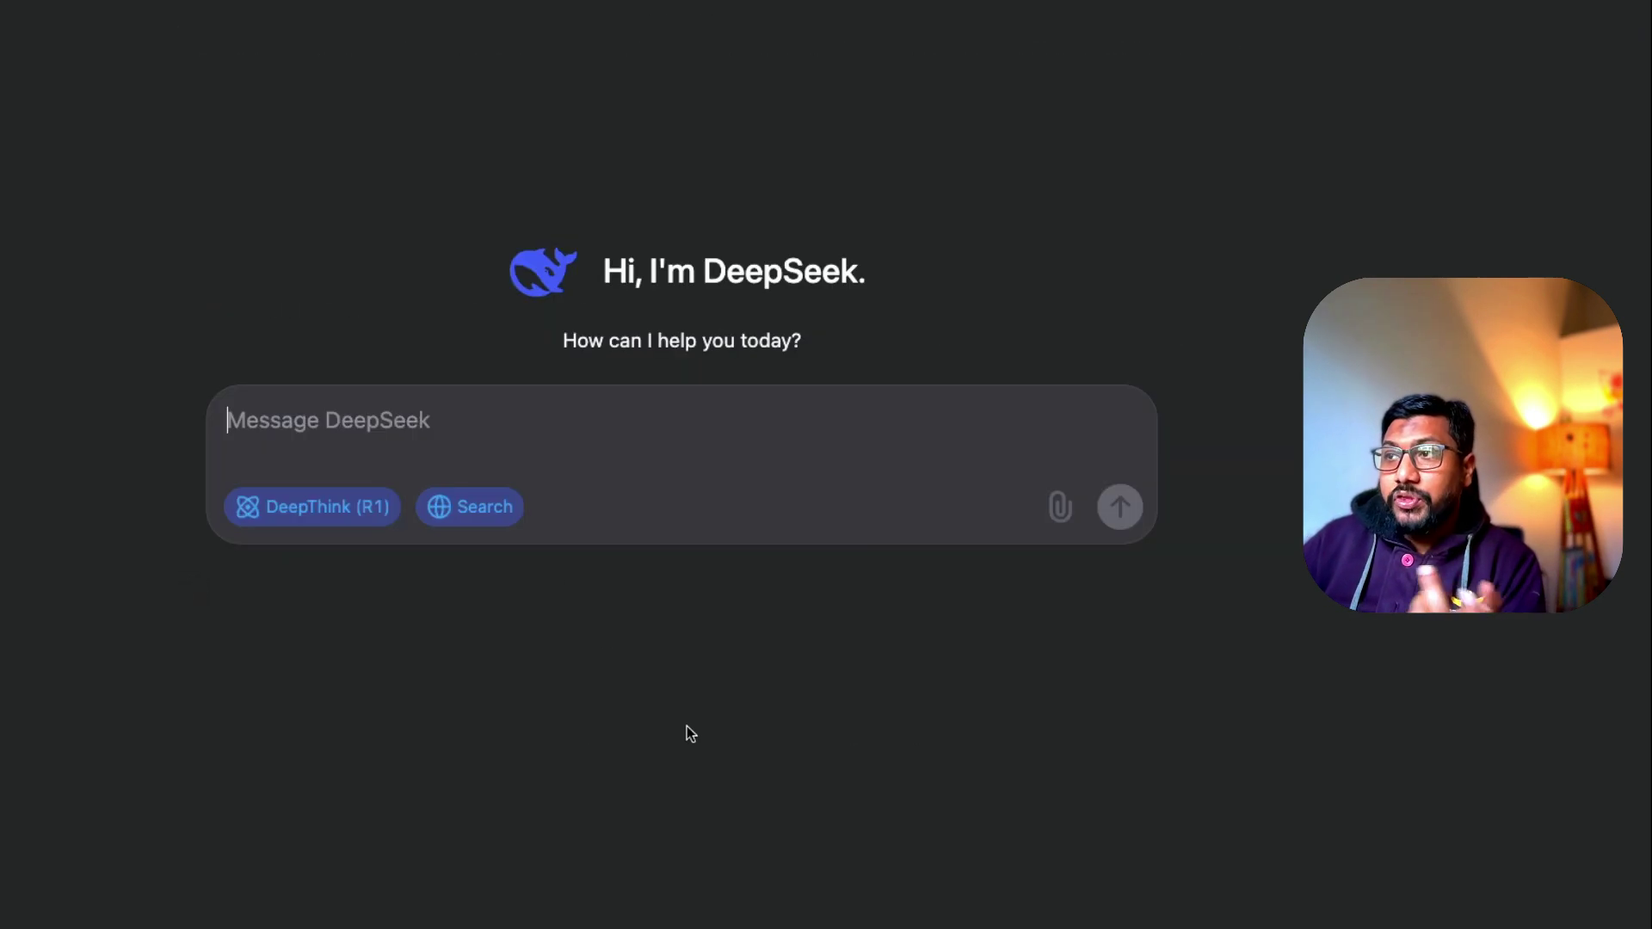
- Re-ask 'what is 2 + 2?' with DeepThink off, getting '2 + 2 equals 4.', then start a new chat
click(288, 507)
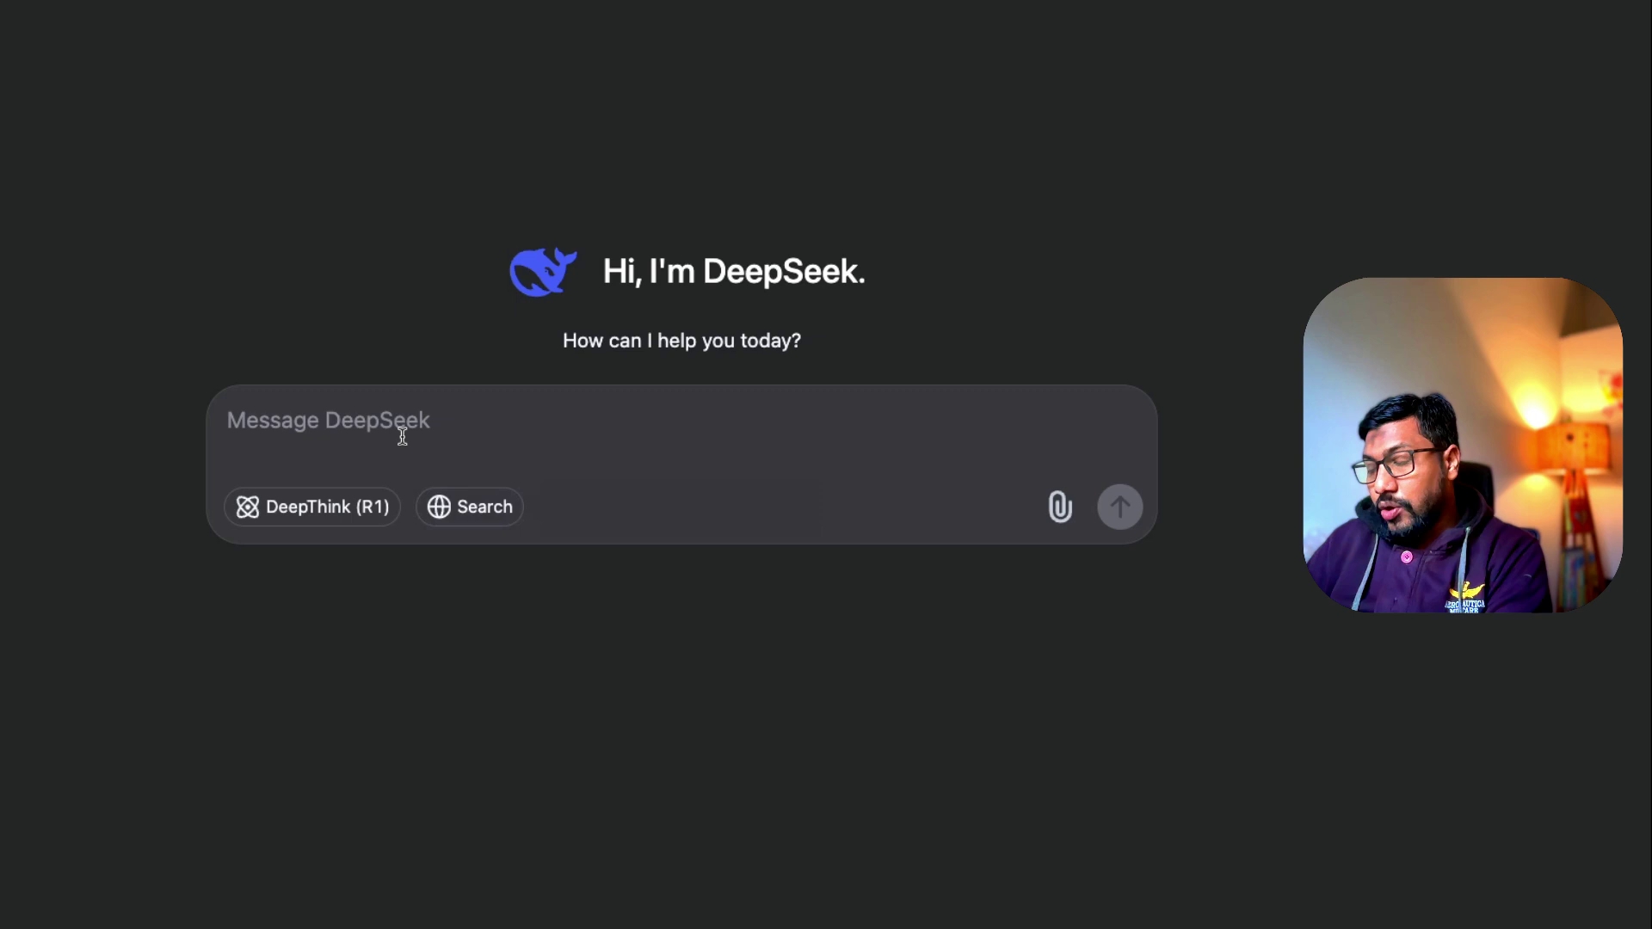
text(what is 2 + 2?)
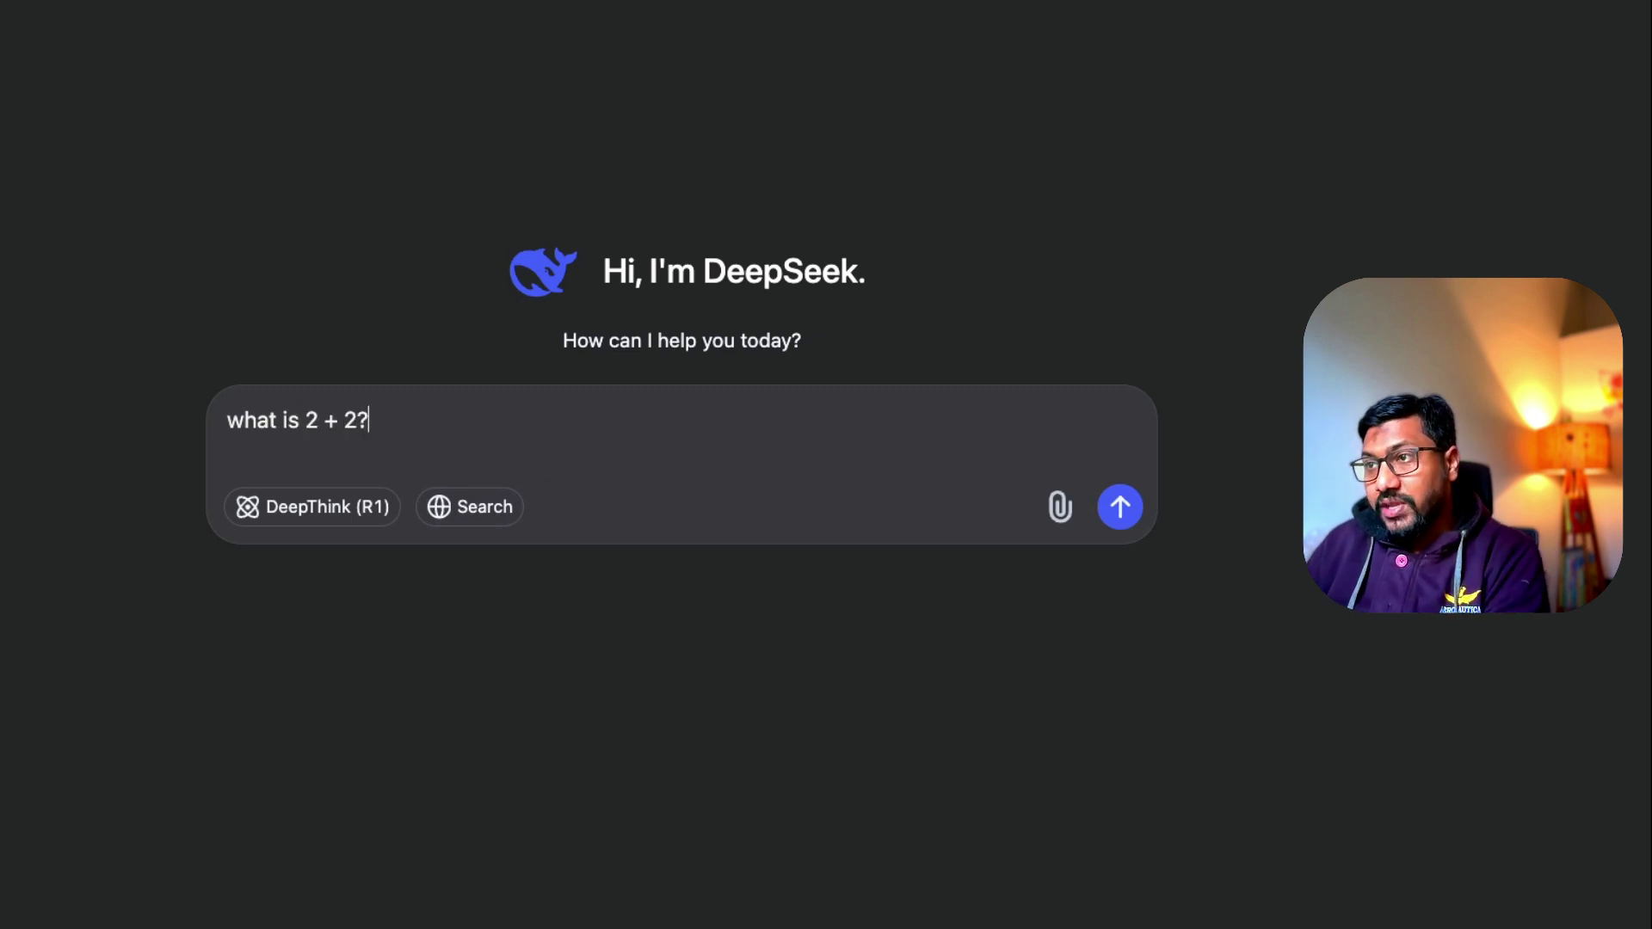
key(Return)
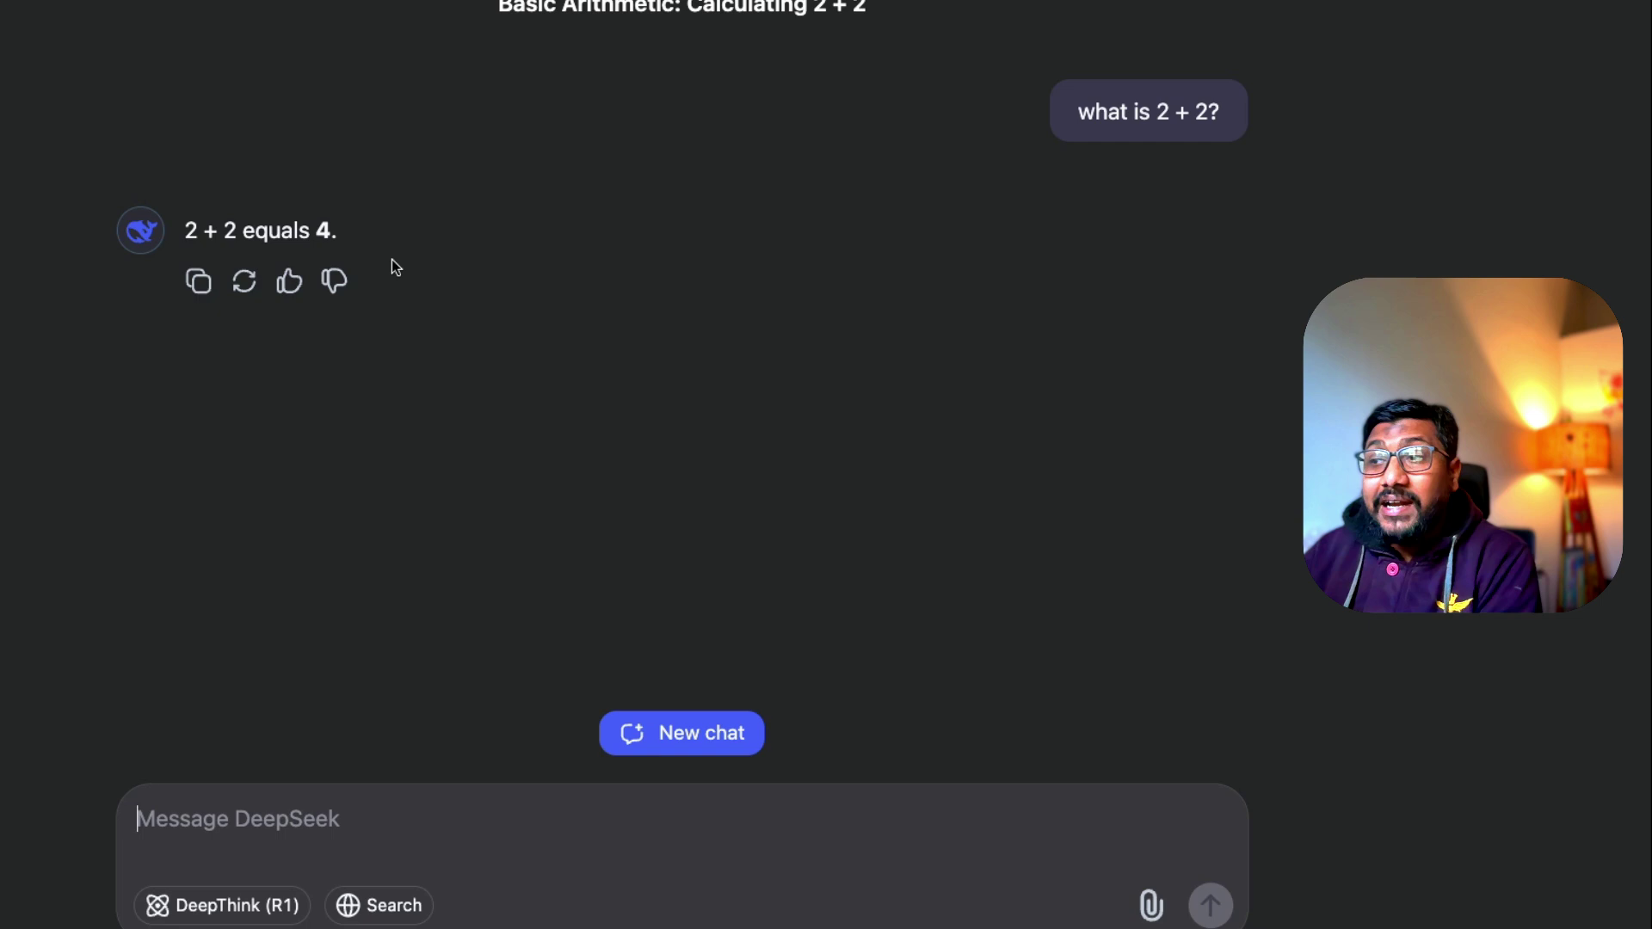
click(682, 723)
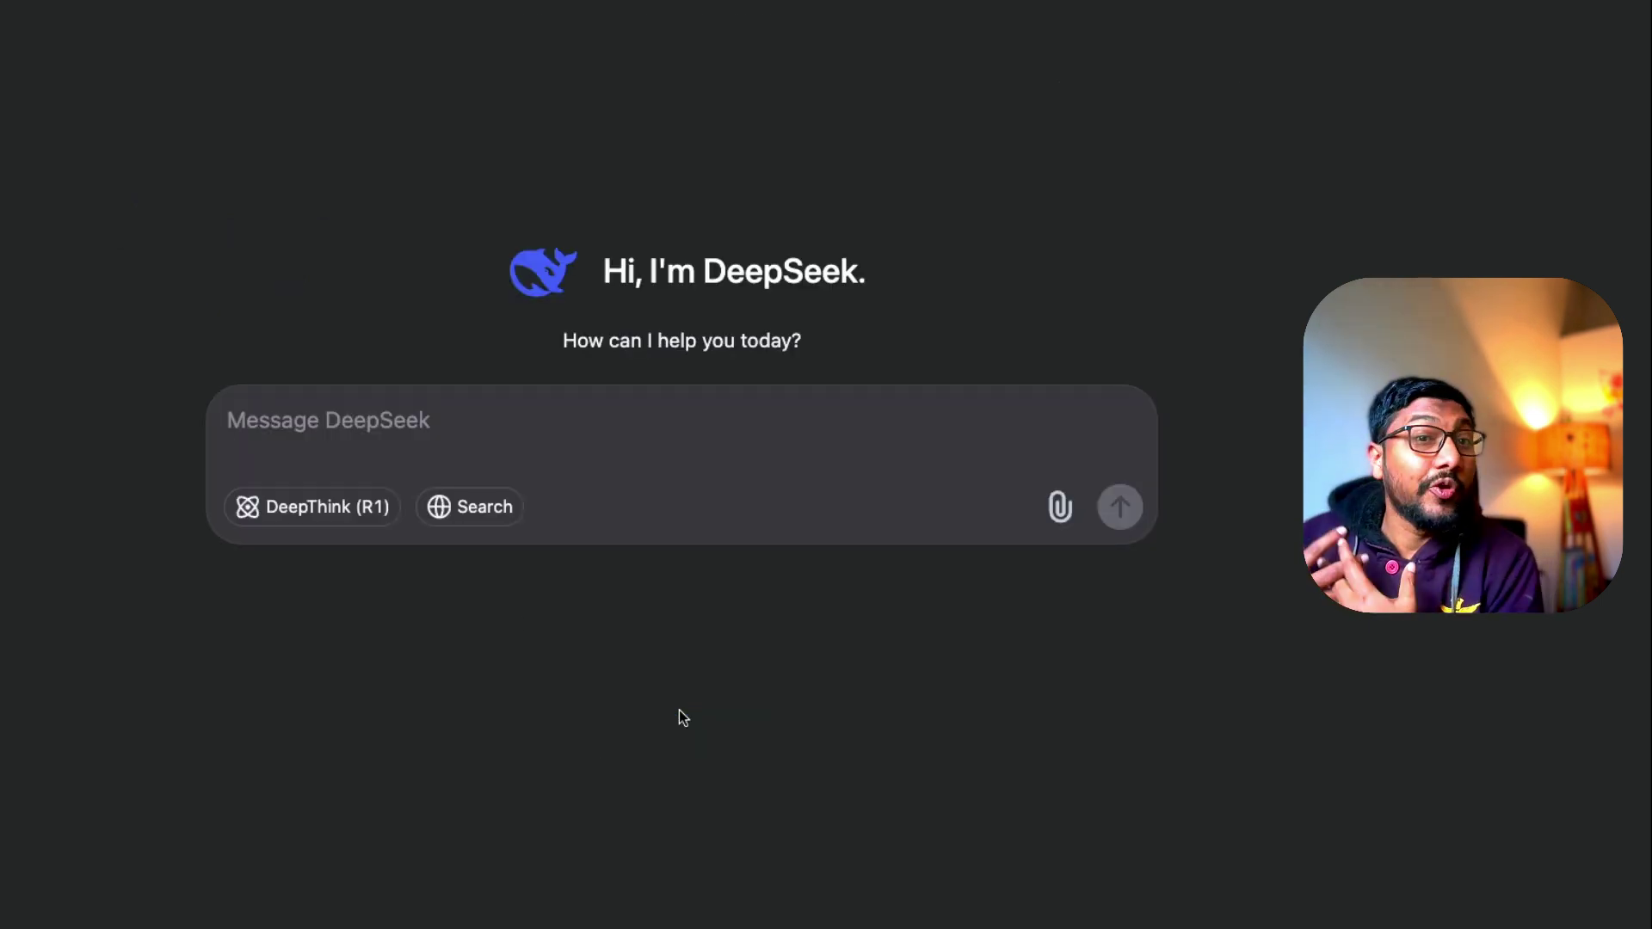
- Enable DeepThink (R1) and web Search, ready to write in the empty message box
click(340, 514)
click(487, 516)
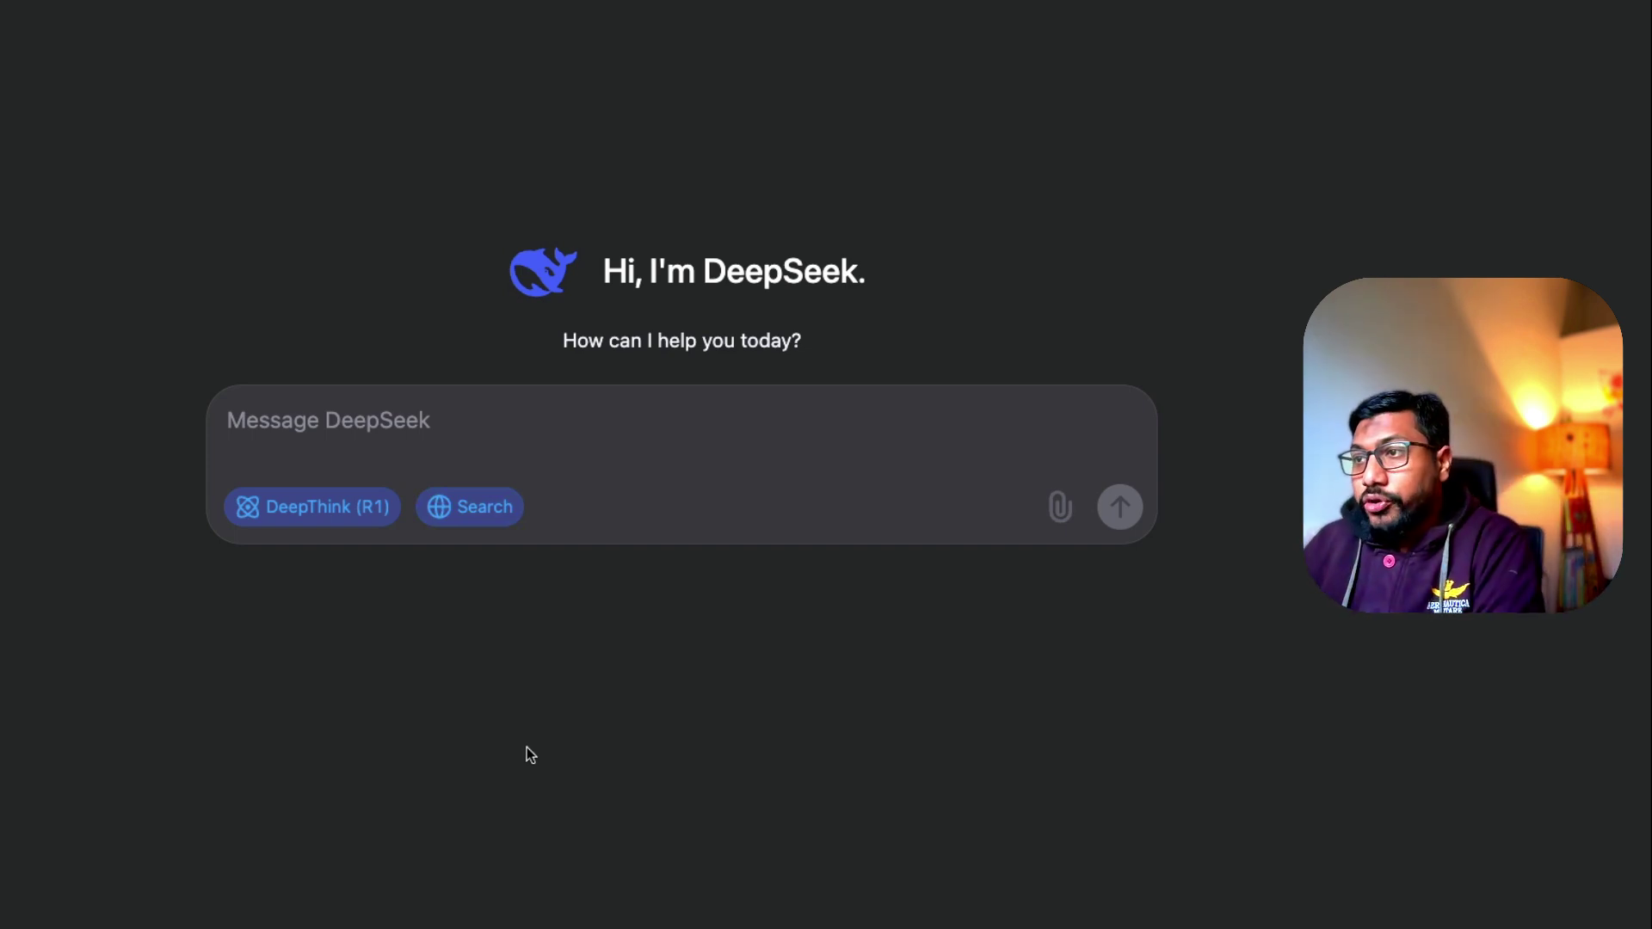
click(422, 417)
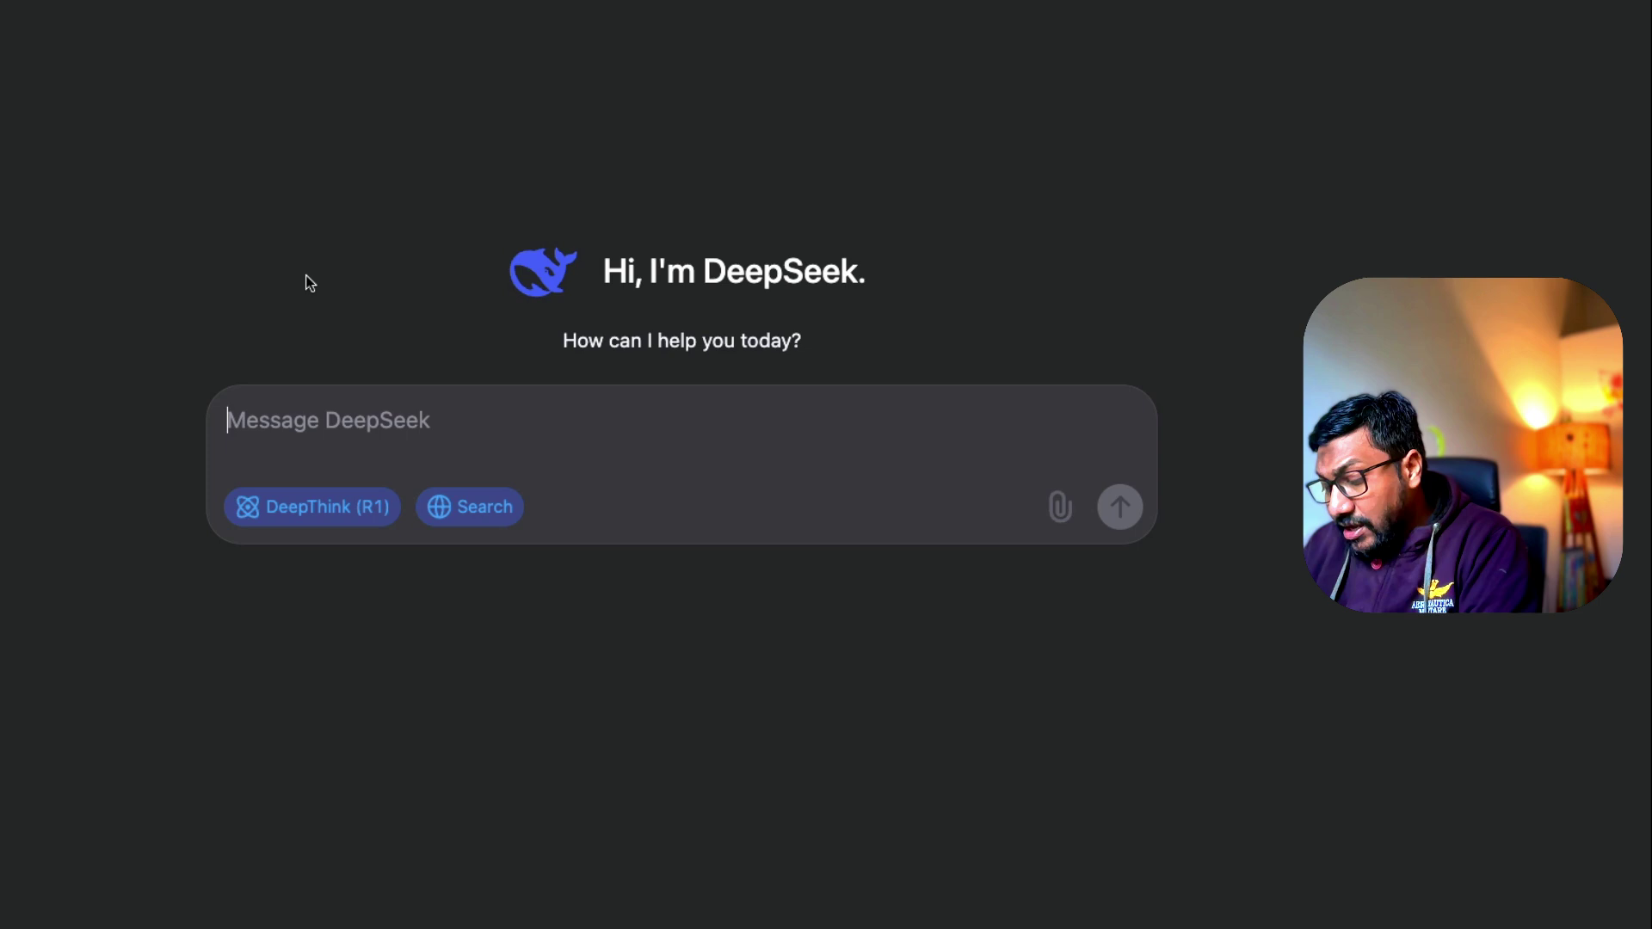
- Type a request for a small Minimax Lightning Attention report with a table comparing Mamba and traditional attention
text(I want a sma)
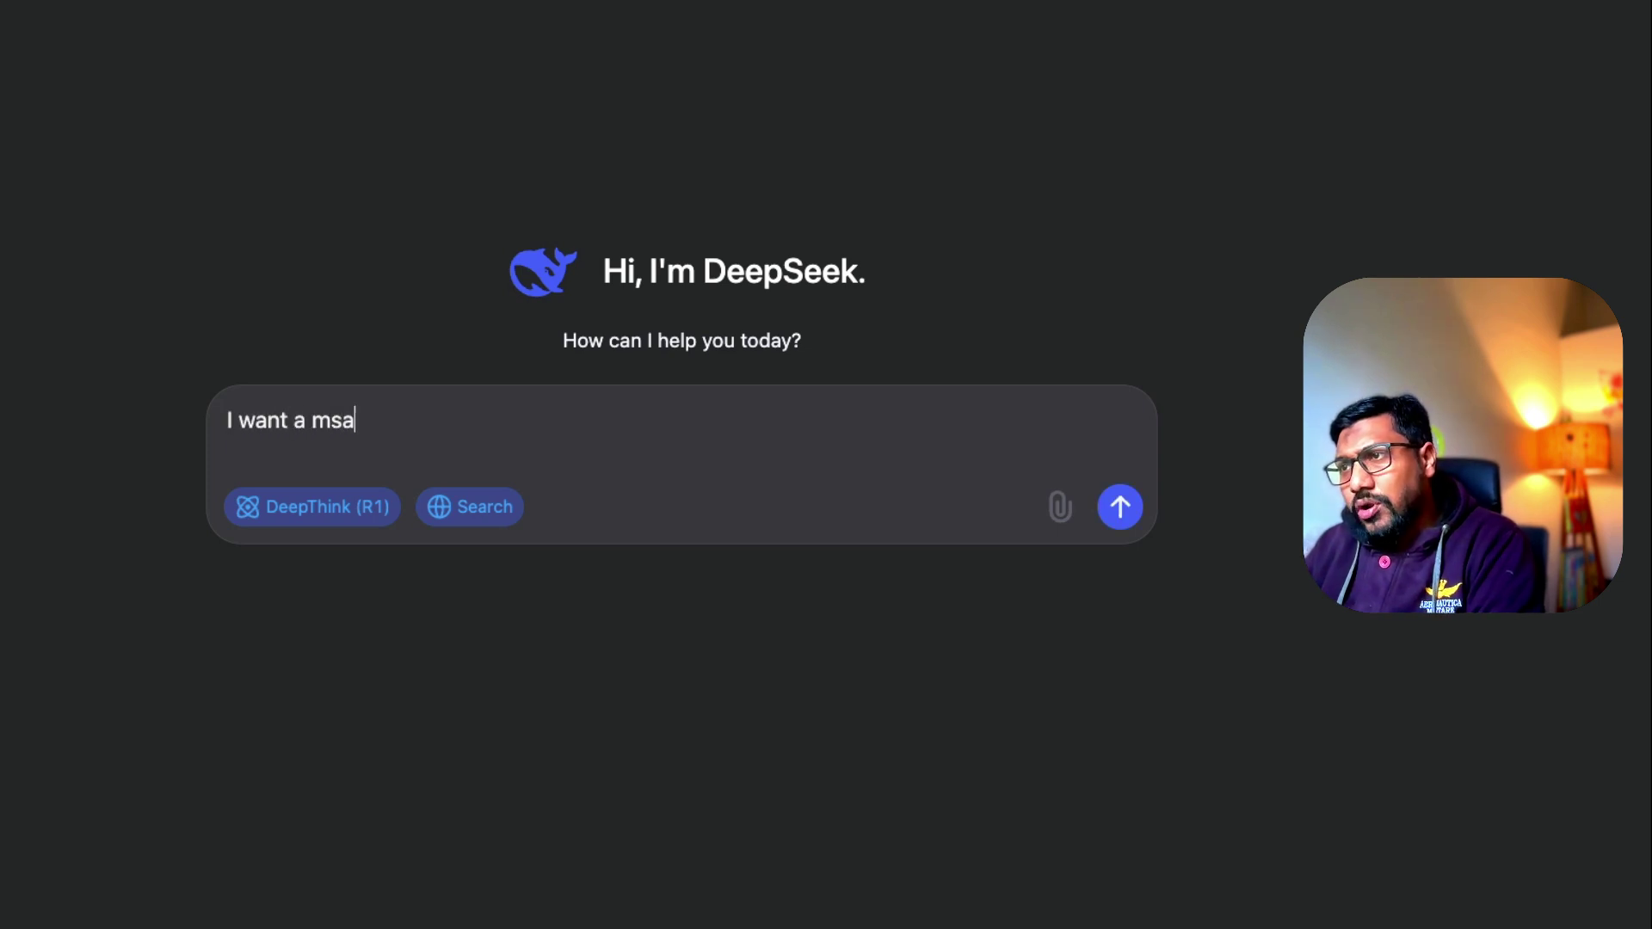
key(BackSpace)
key(BackSpace)
text(mall report abou)
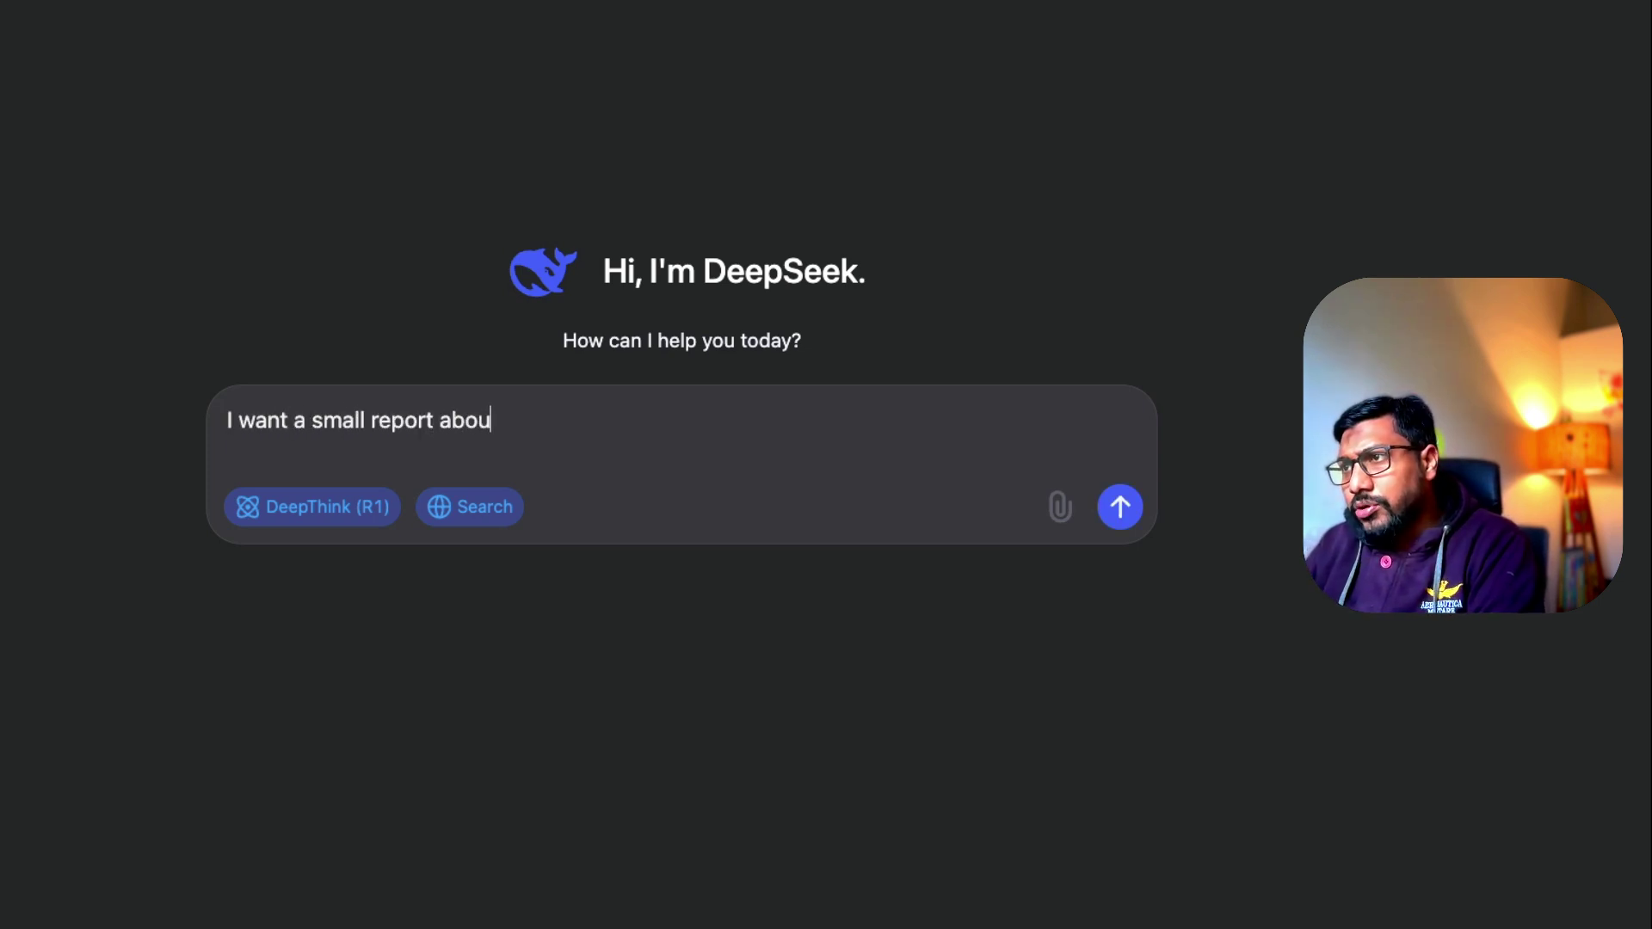
text(t Lightning At)
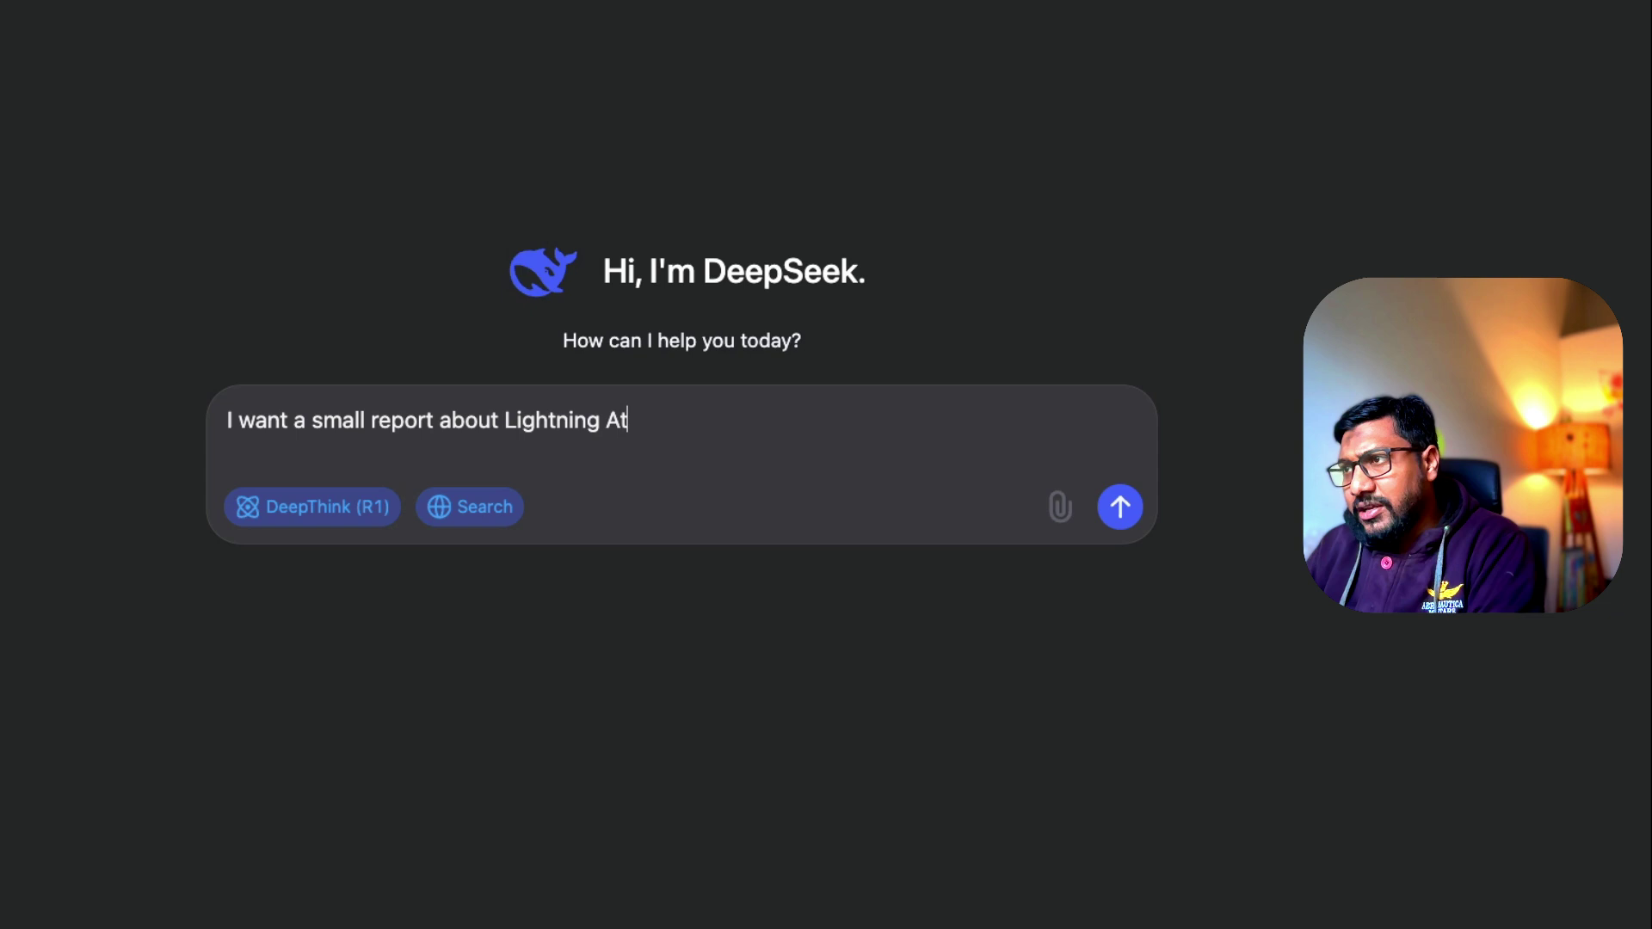
text(tention from Minima)
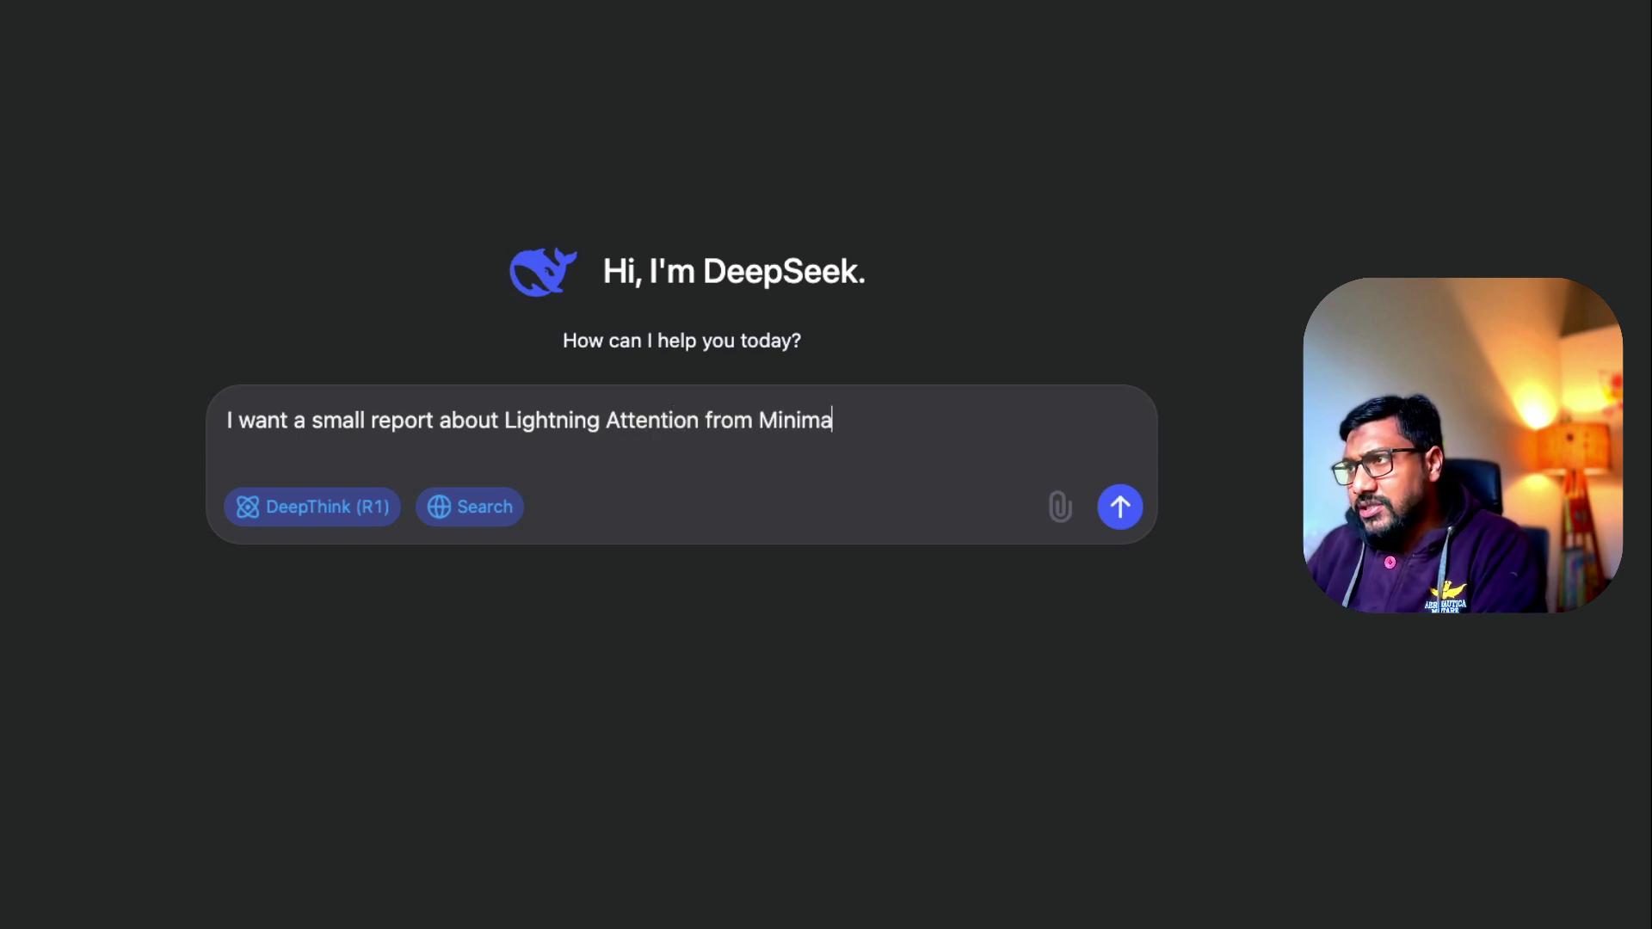
text(x - make sure you a)
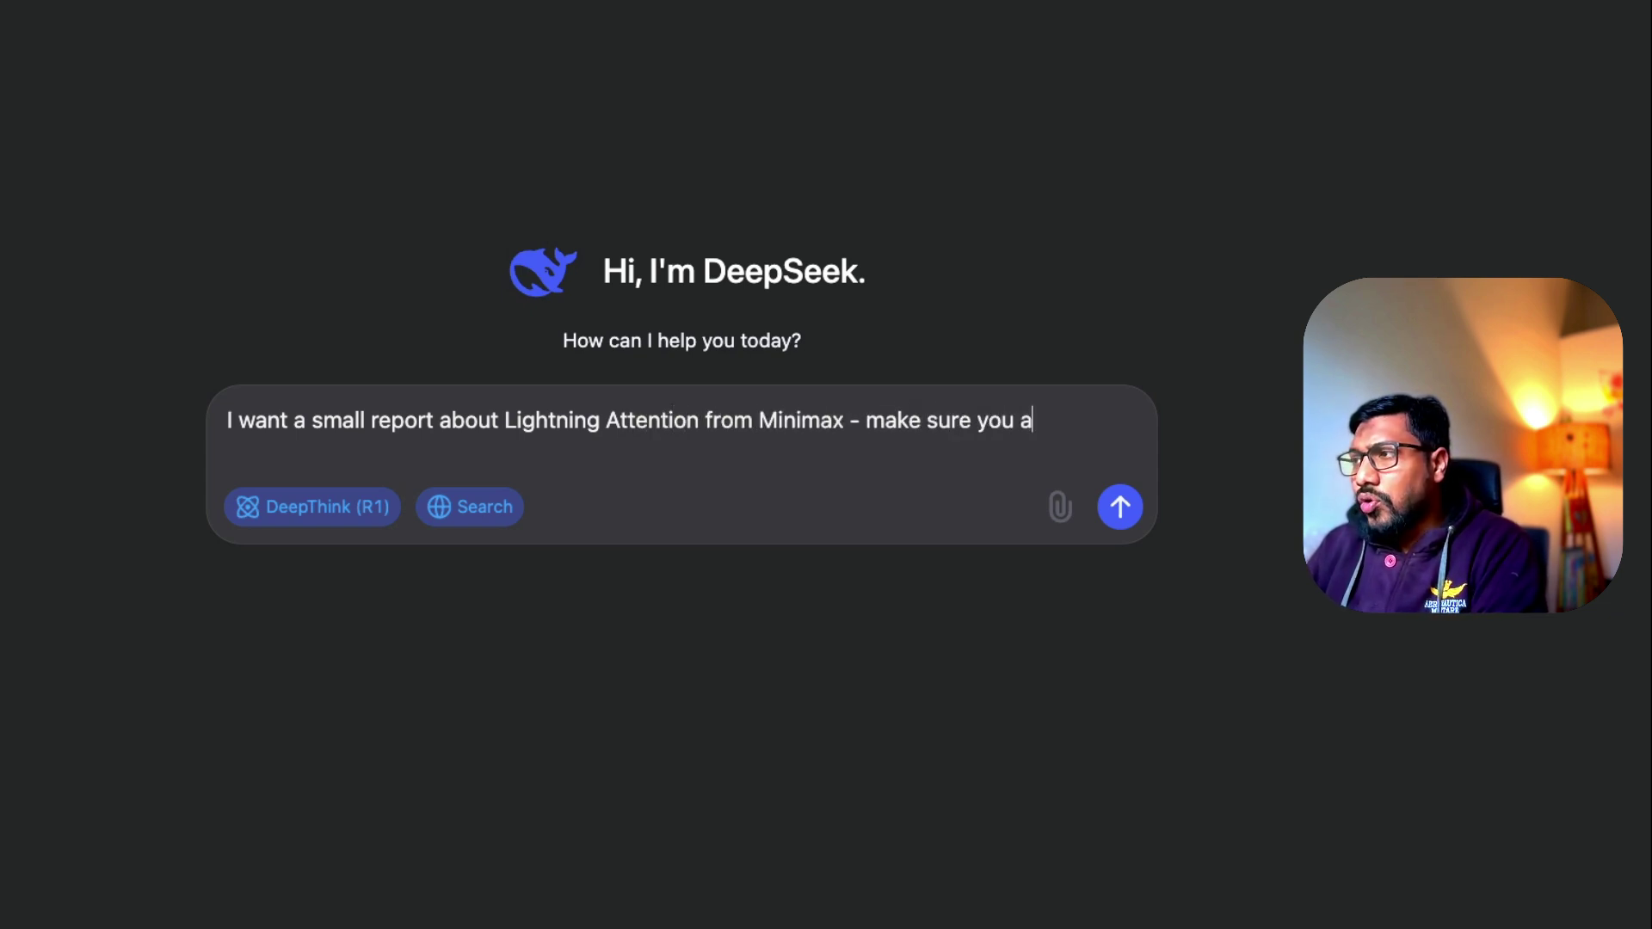
text(lso add a table )
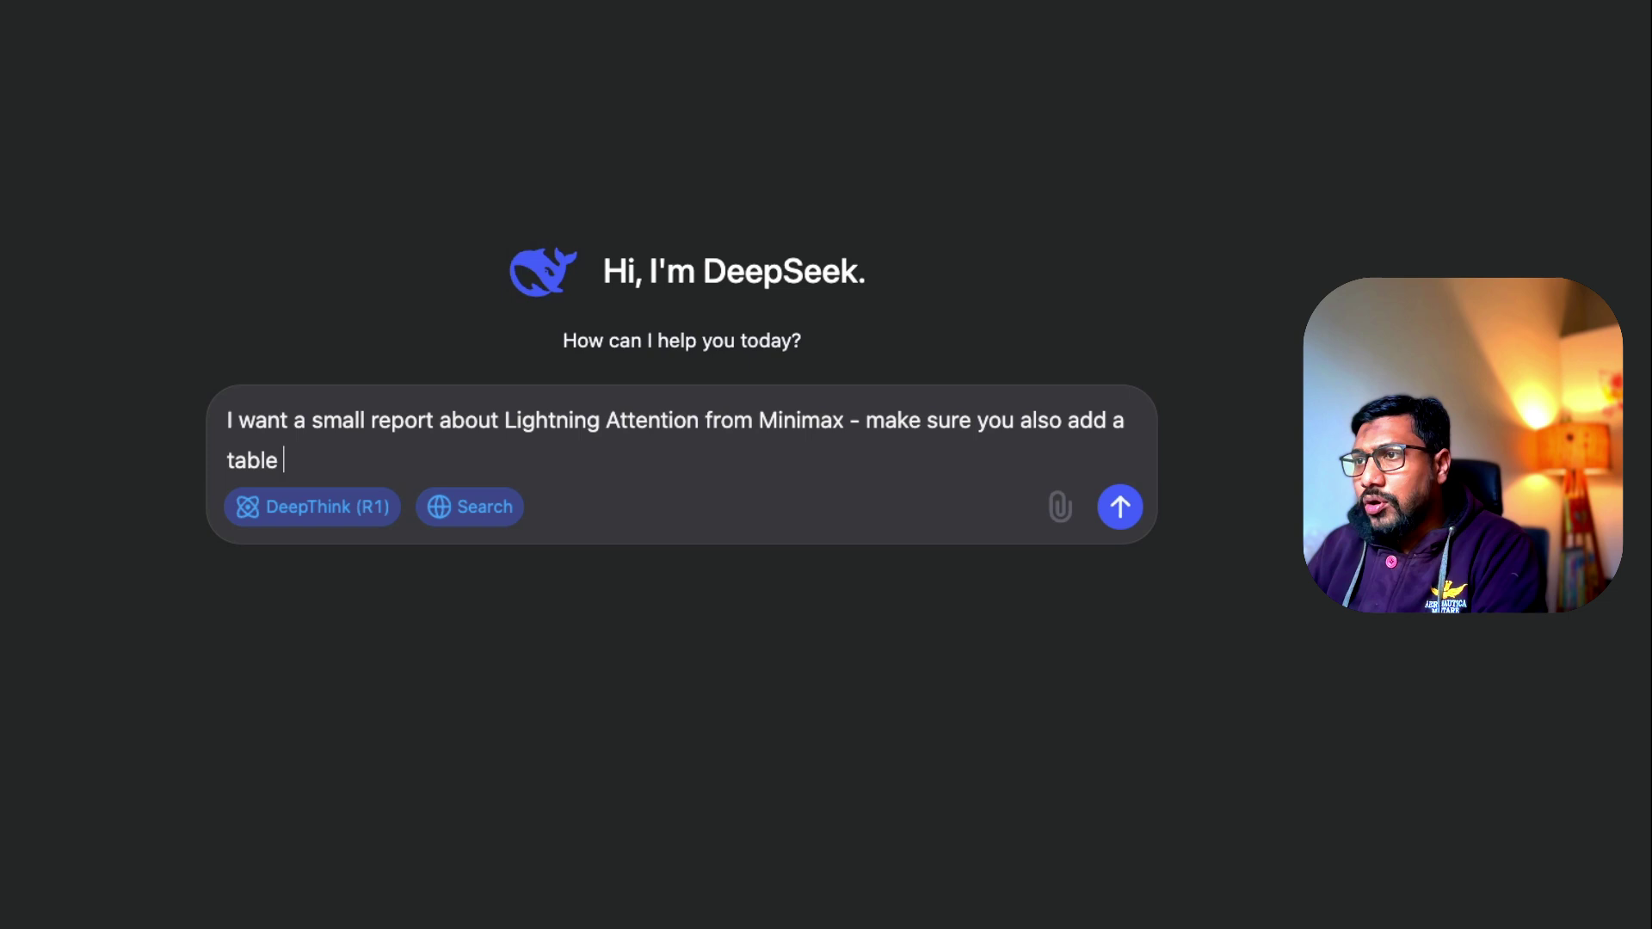
text(of diferen)
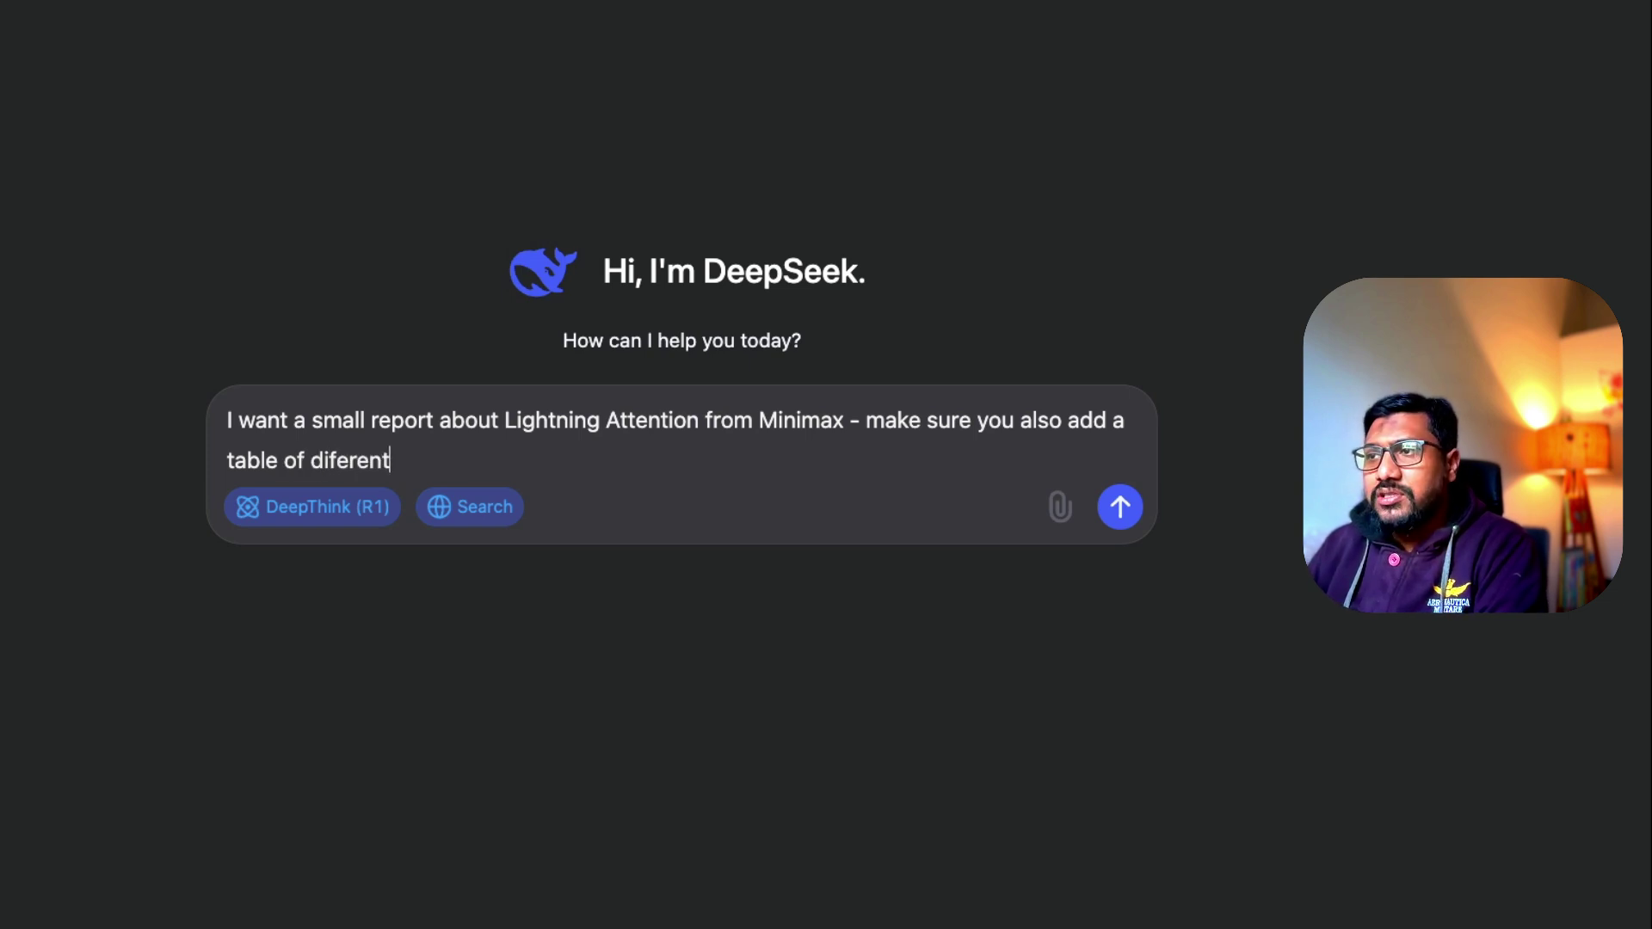
text(ces between Li)
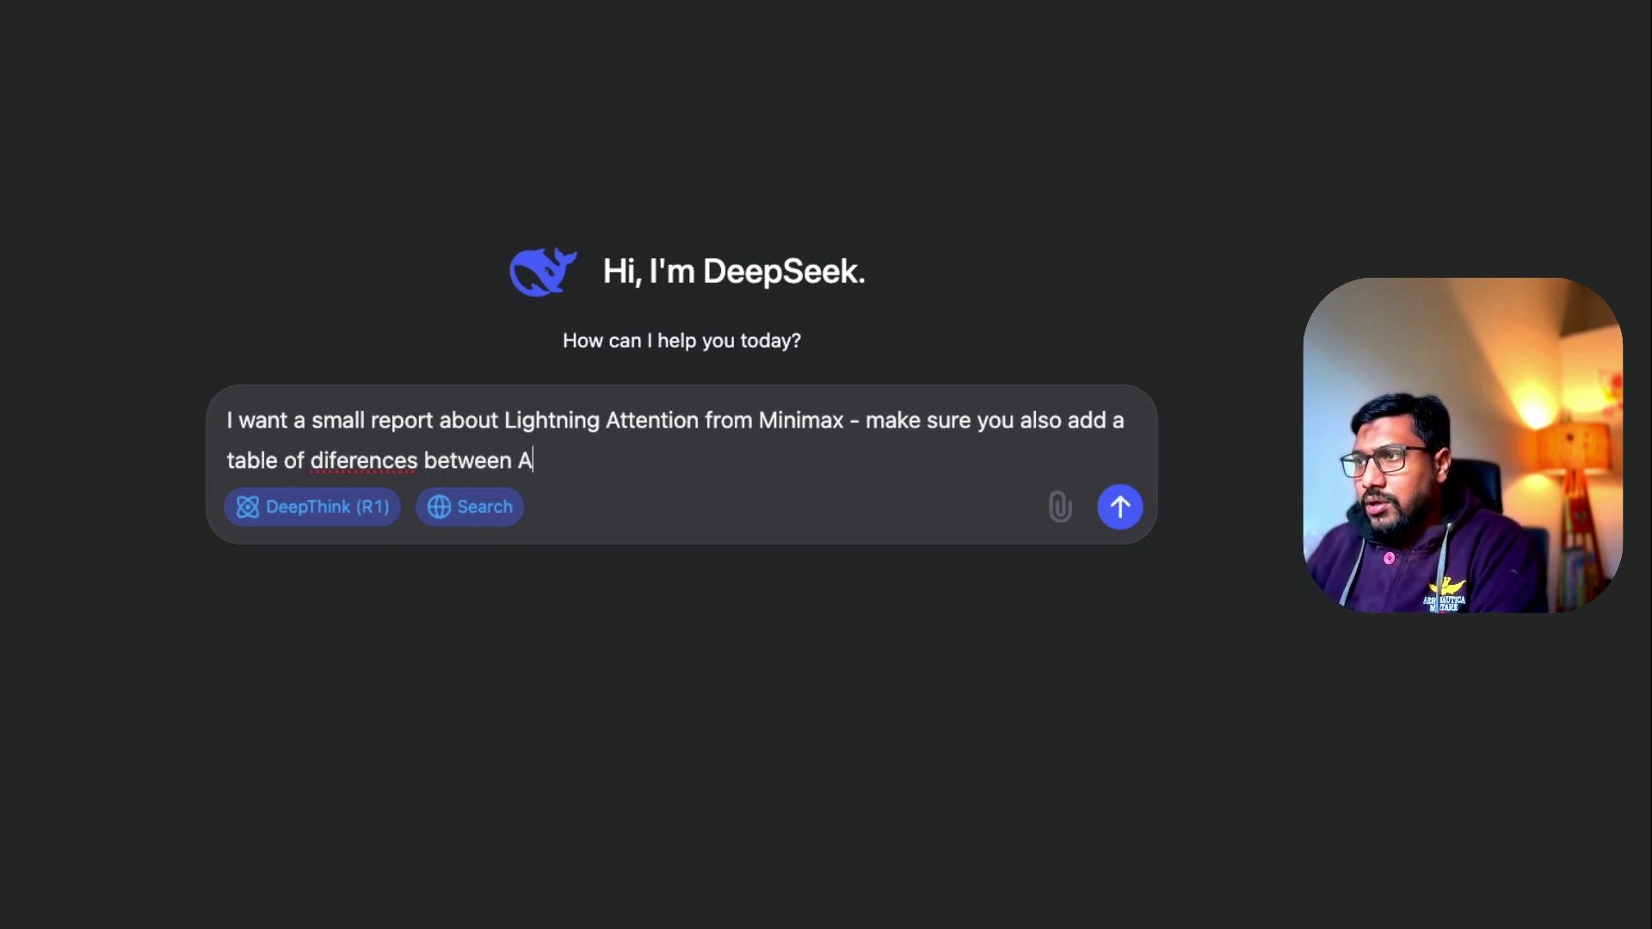
text(ghtningrj)
key(BackSpace)
key(BackSpace)
text(att)
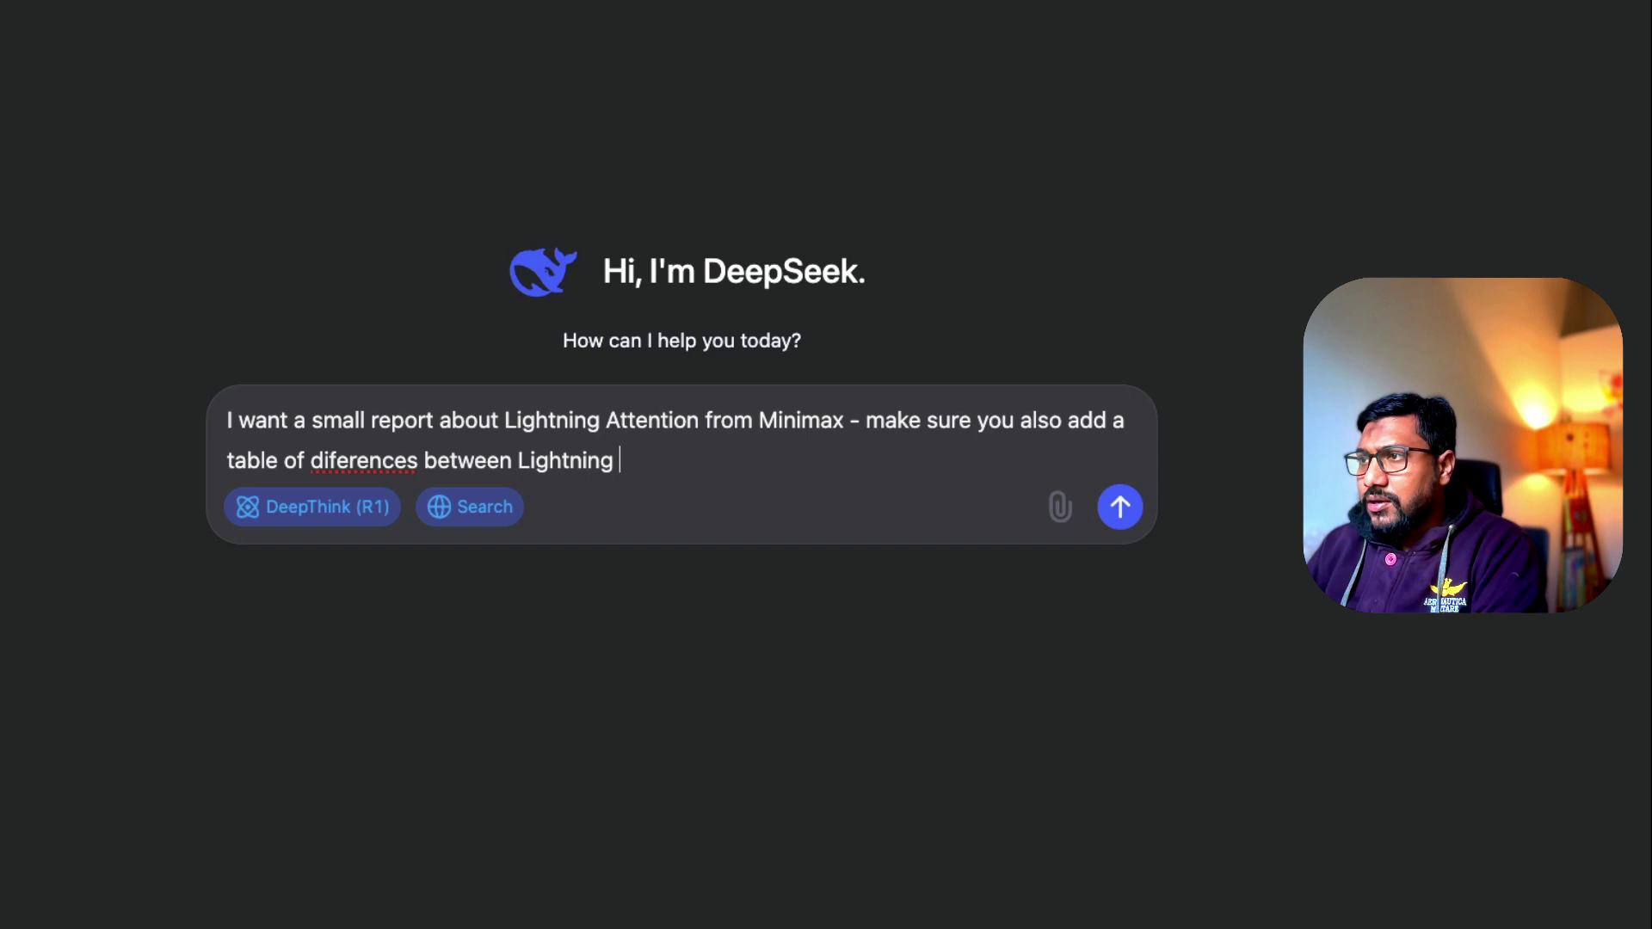
text(ention vs)
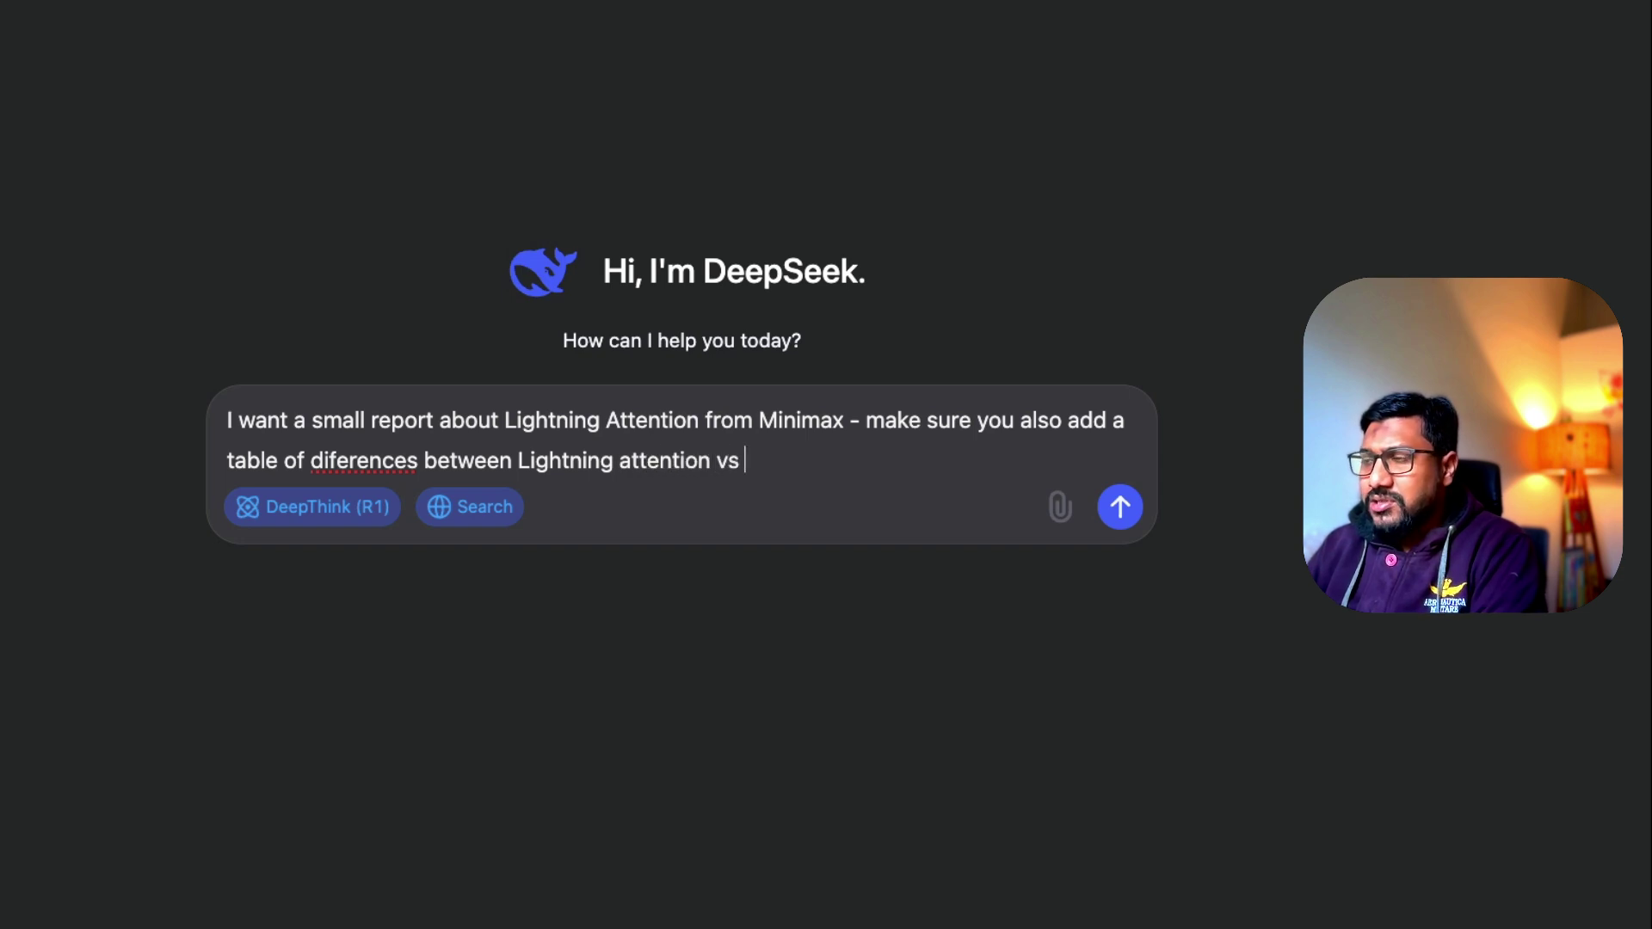
text( Mamba vs)
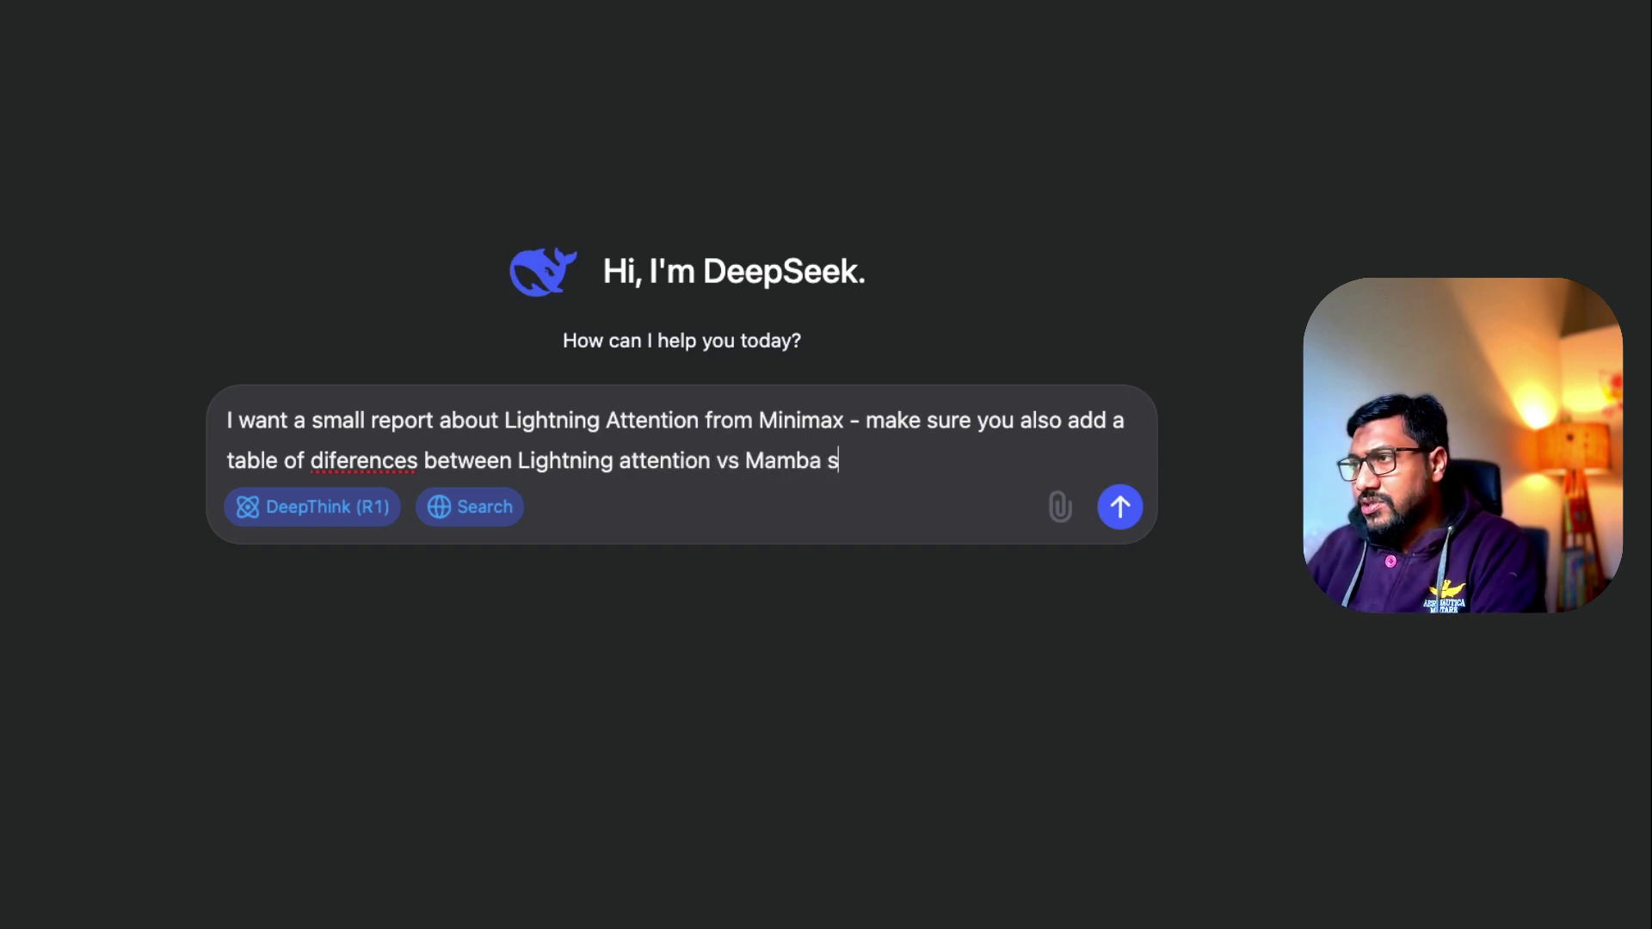
key(BackSpace)
text(vs the tradionation)
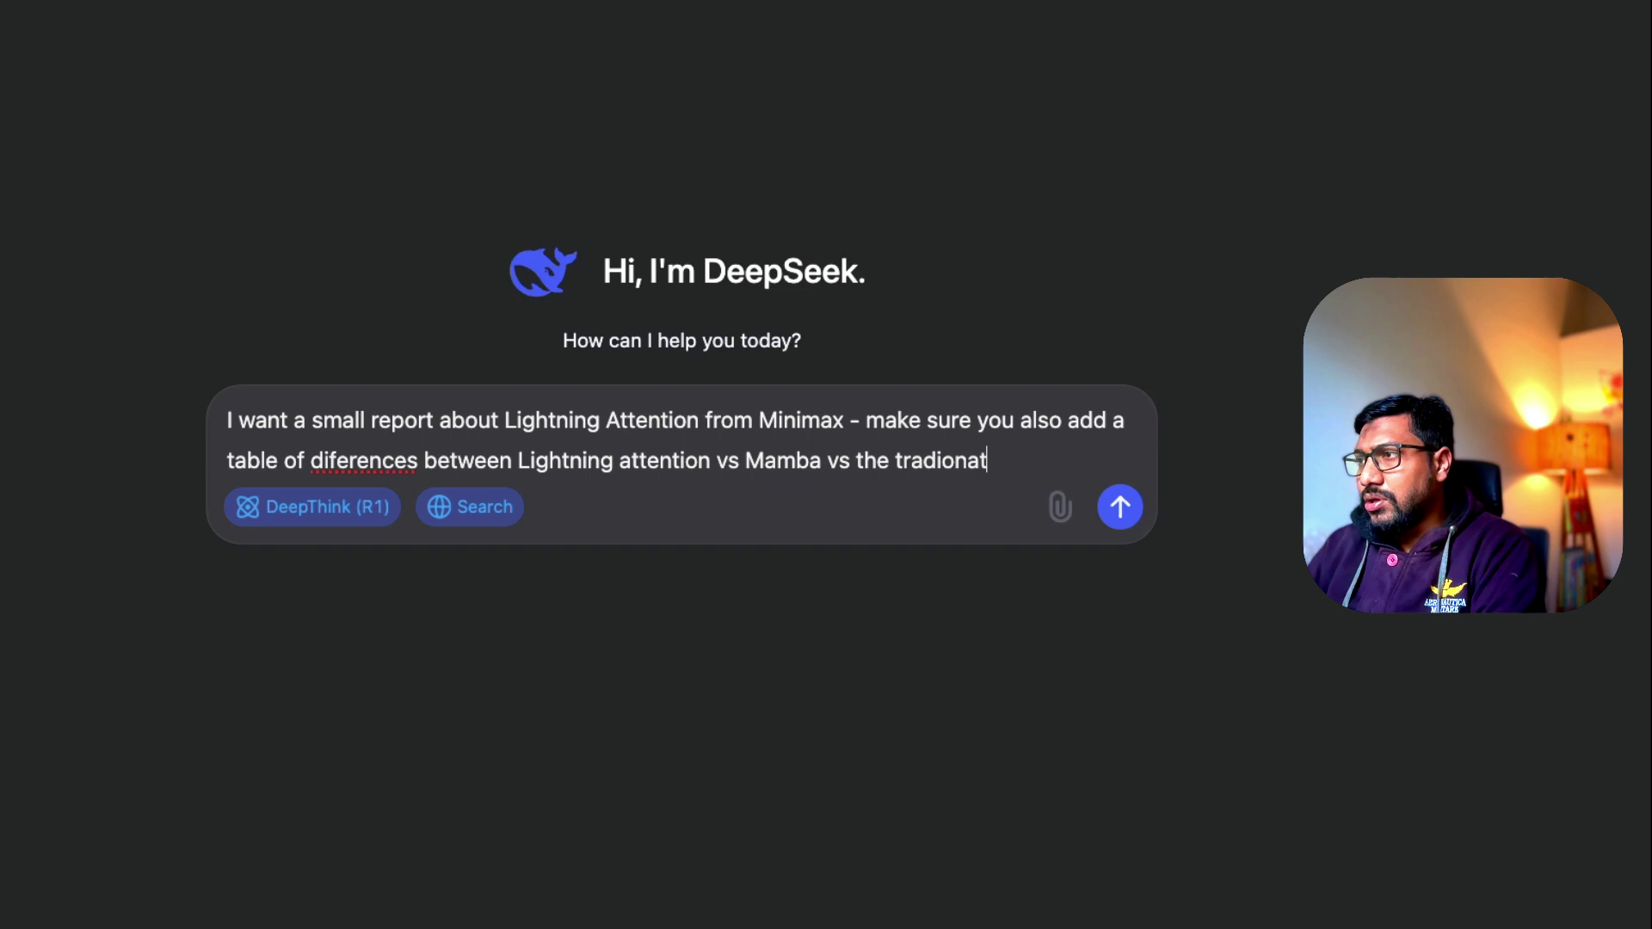
text(al)
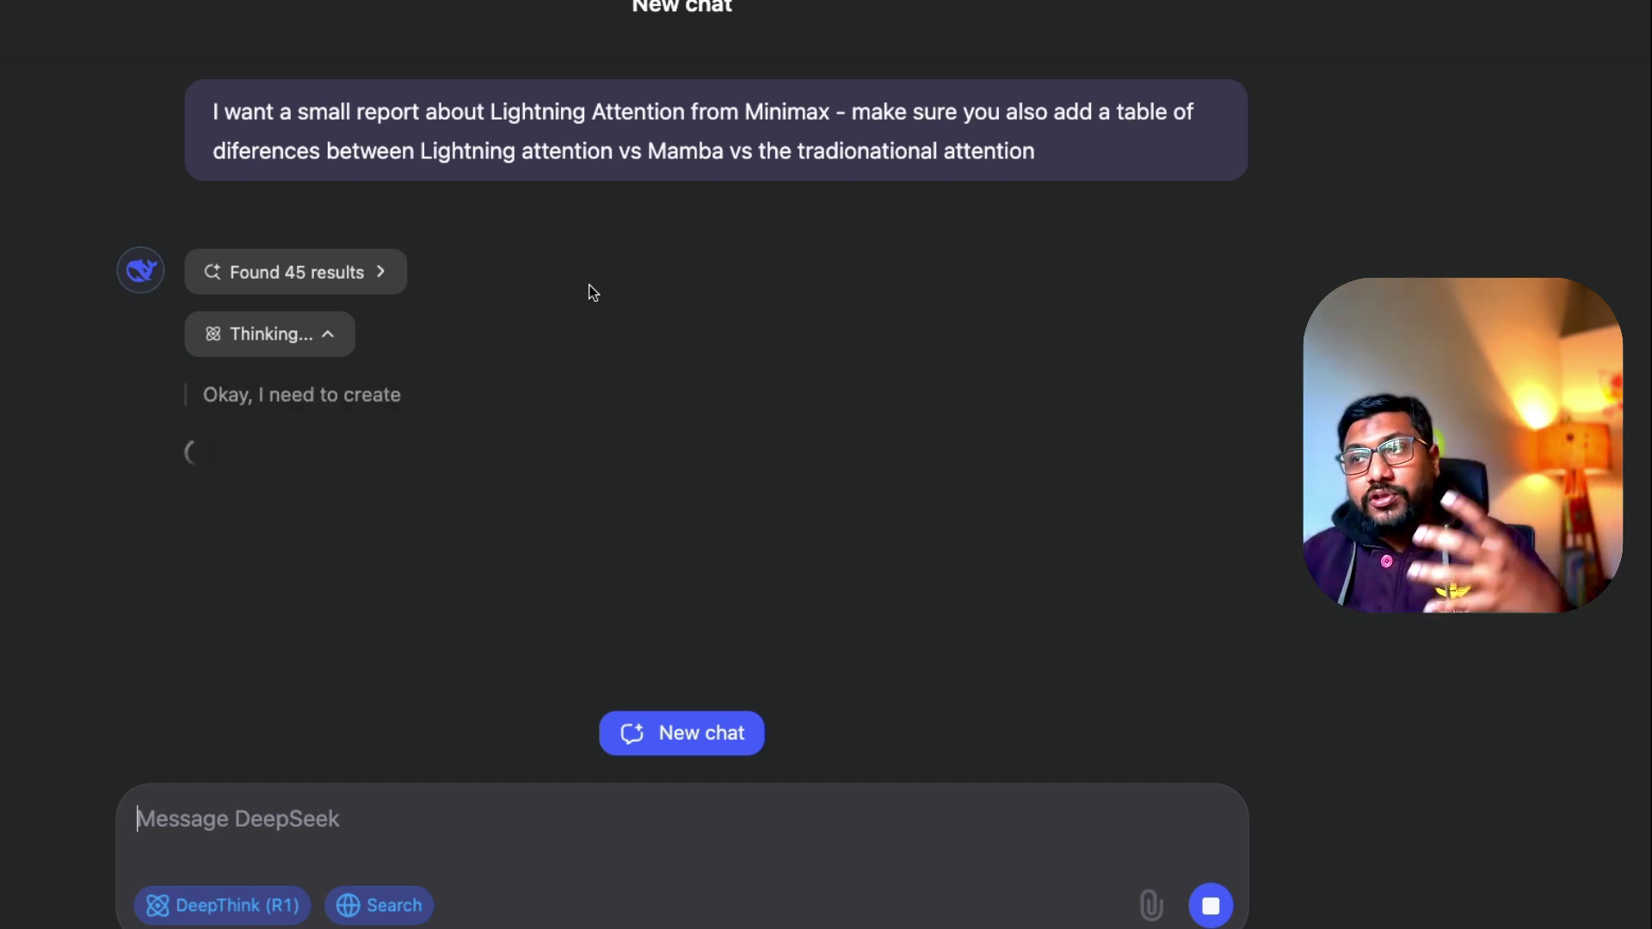
- Select the whole sent Lightning Attention request while the reasoning streams
scroll(240, 394, down, 2)
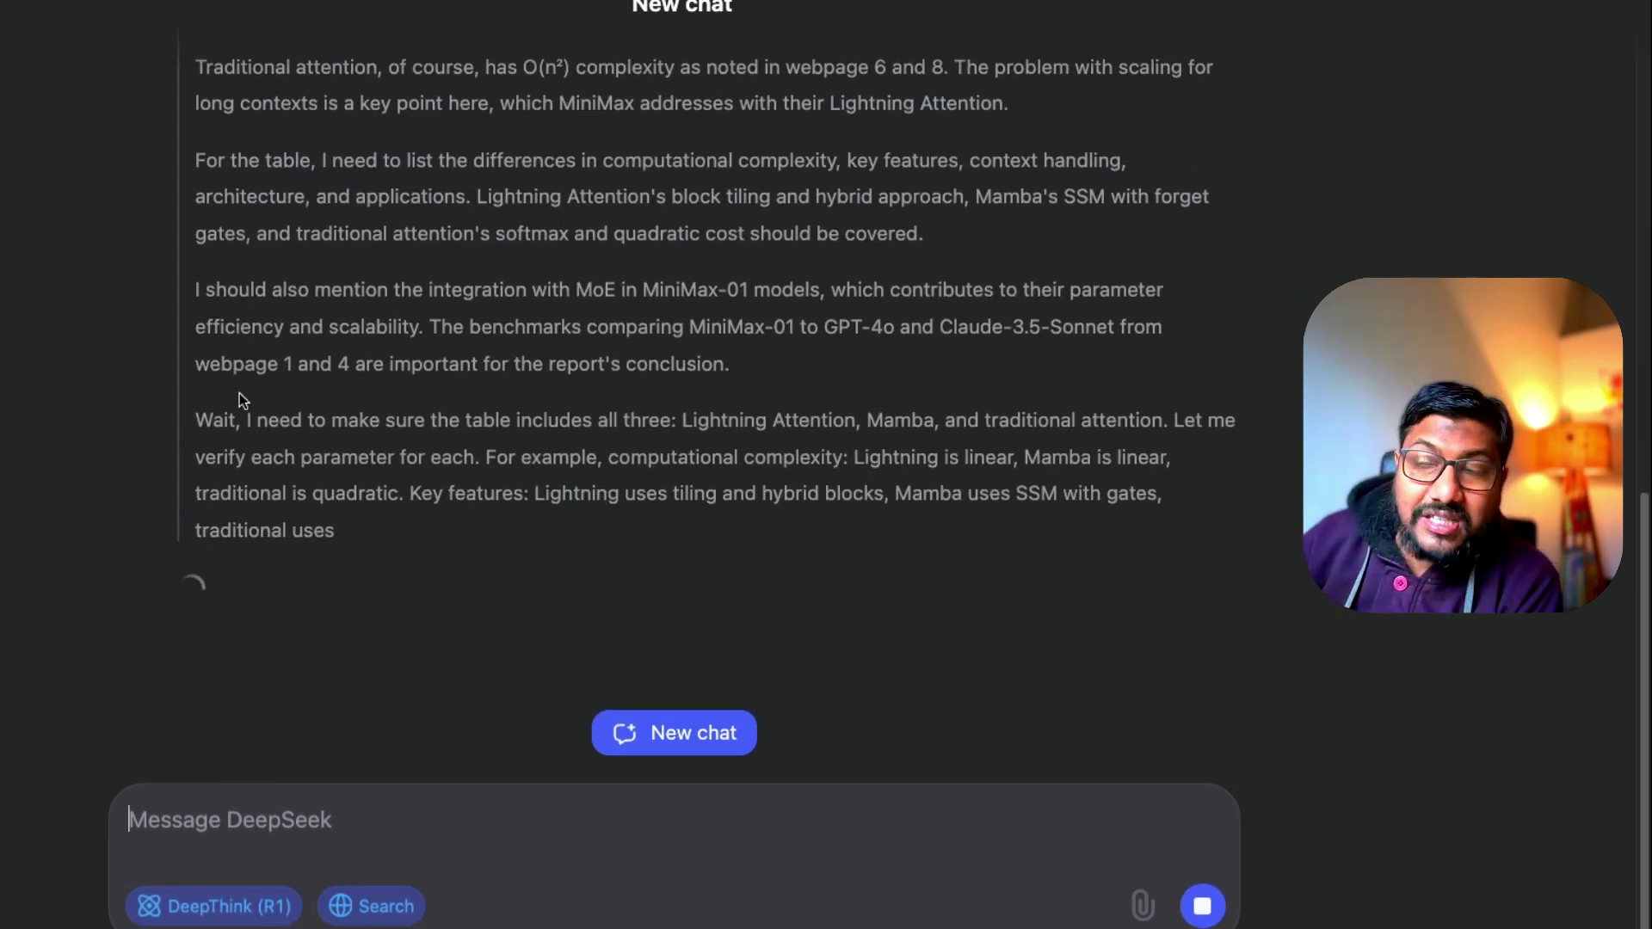
scroll(483, 256, up, 20)
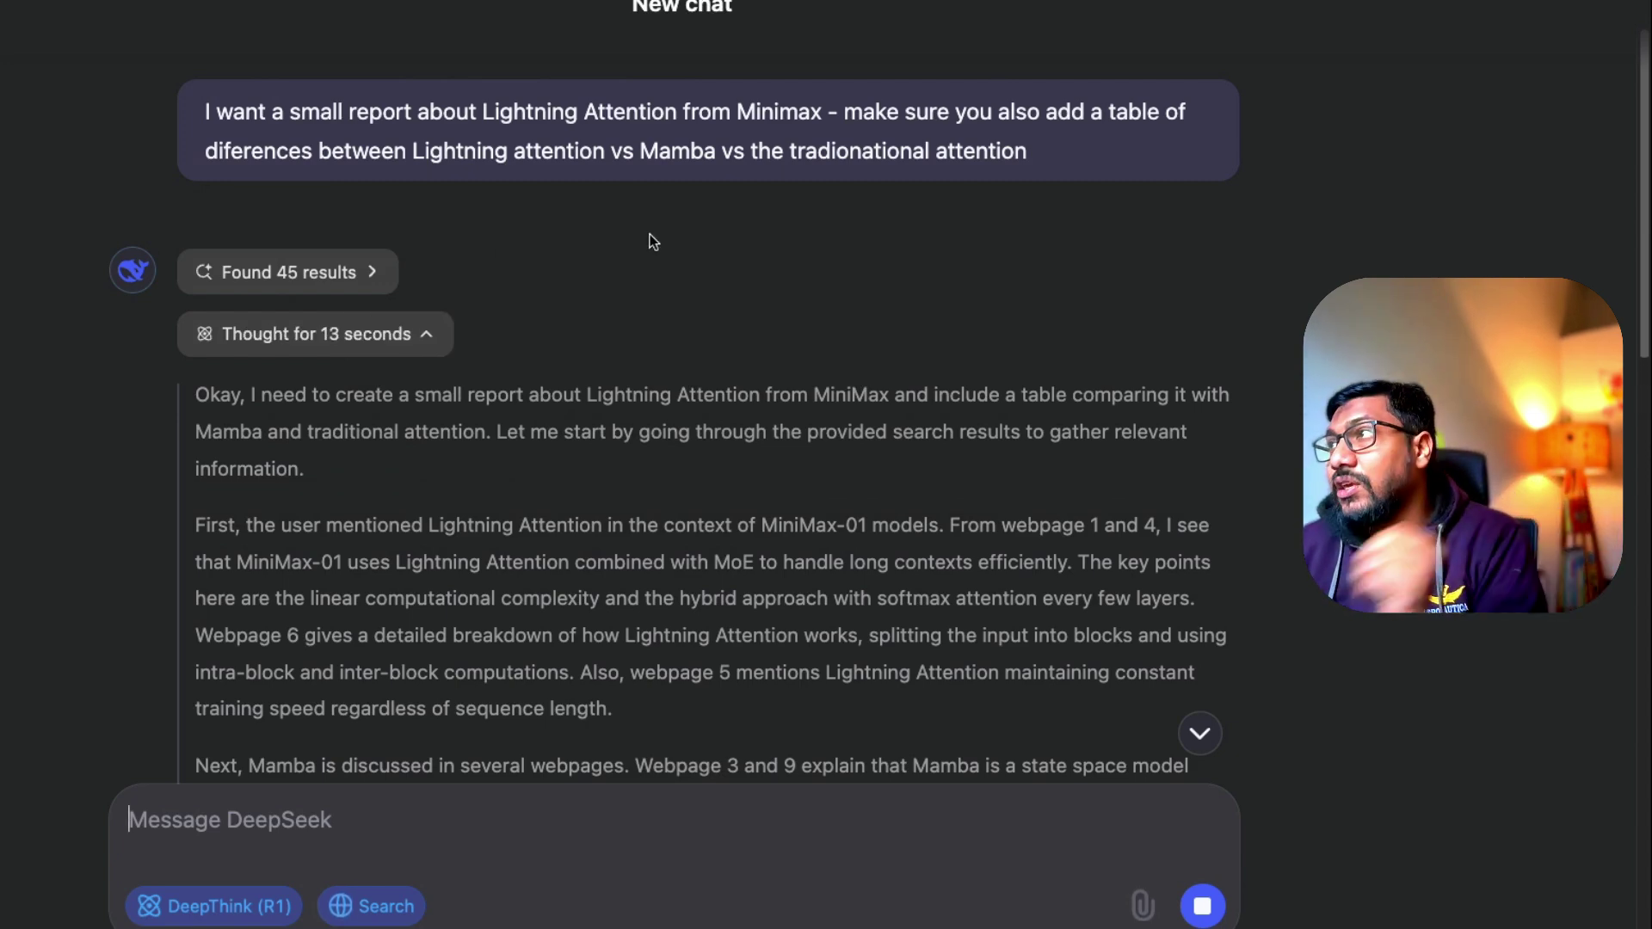
triple_click(779, 142)
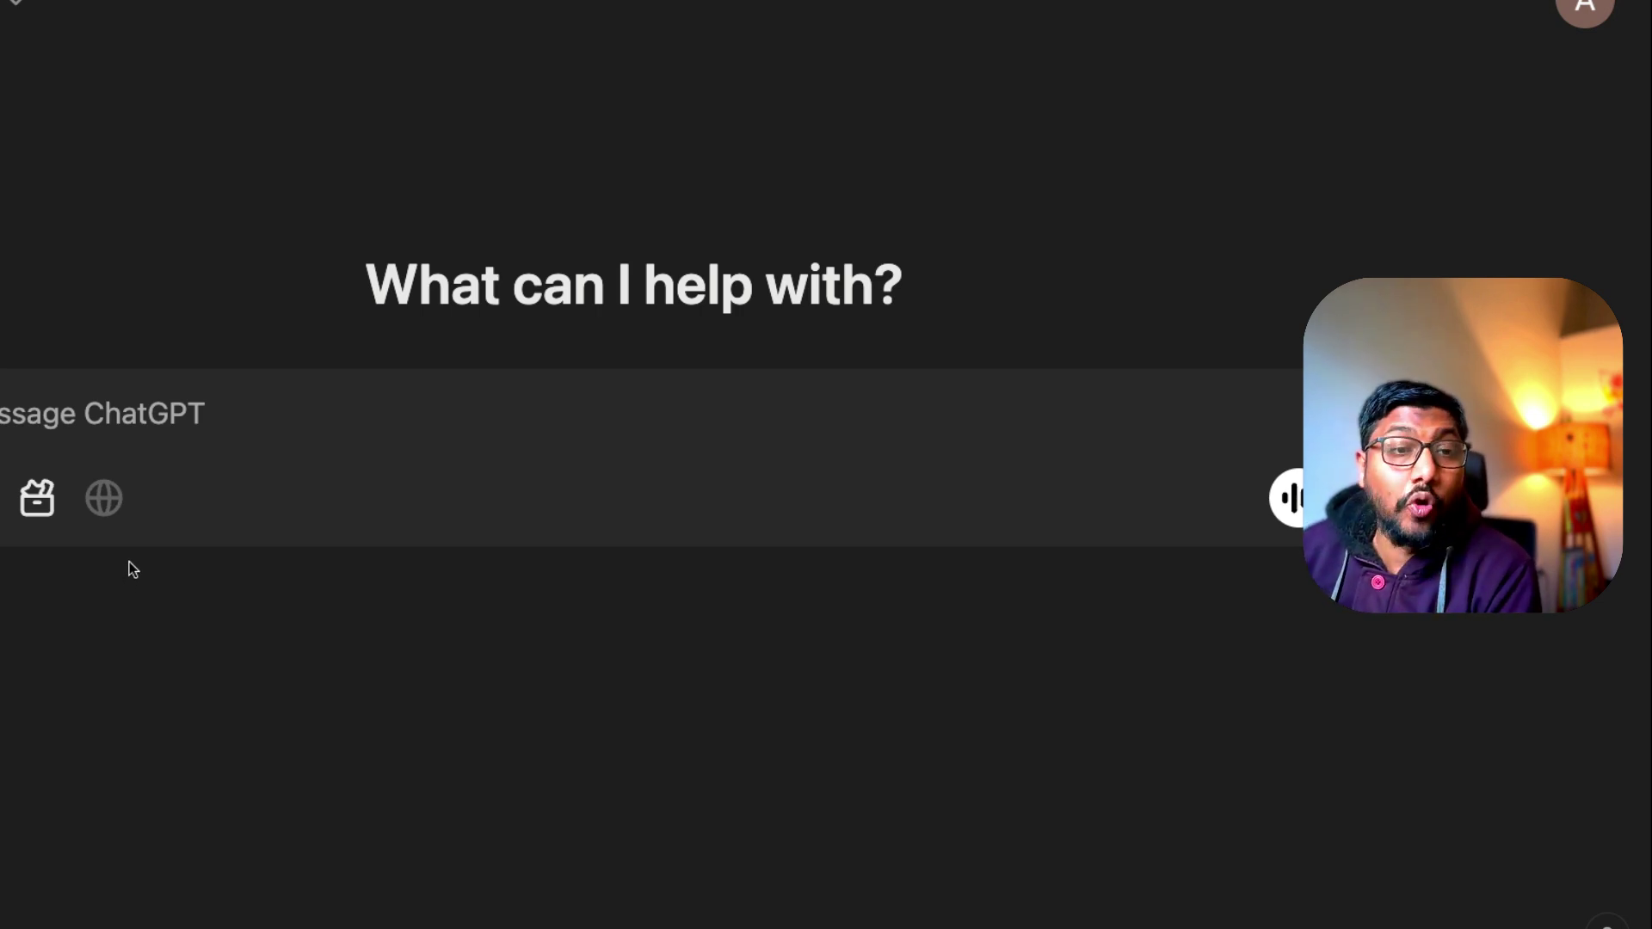
- Switch ChatGPT to a different model, enable web search, and paste the Lightning Attention request
click(25, 13)
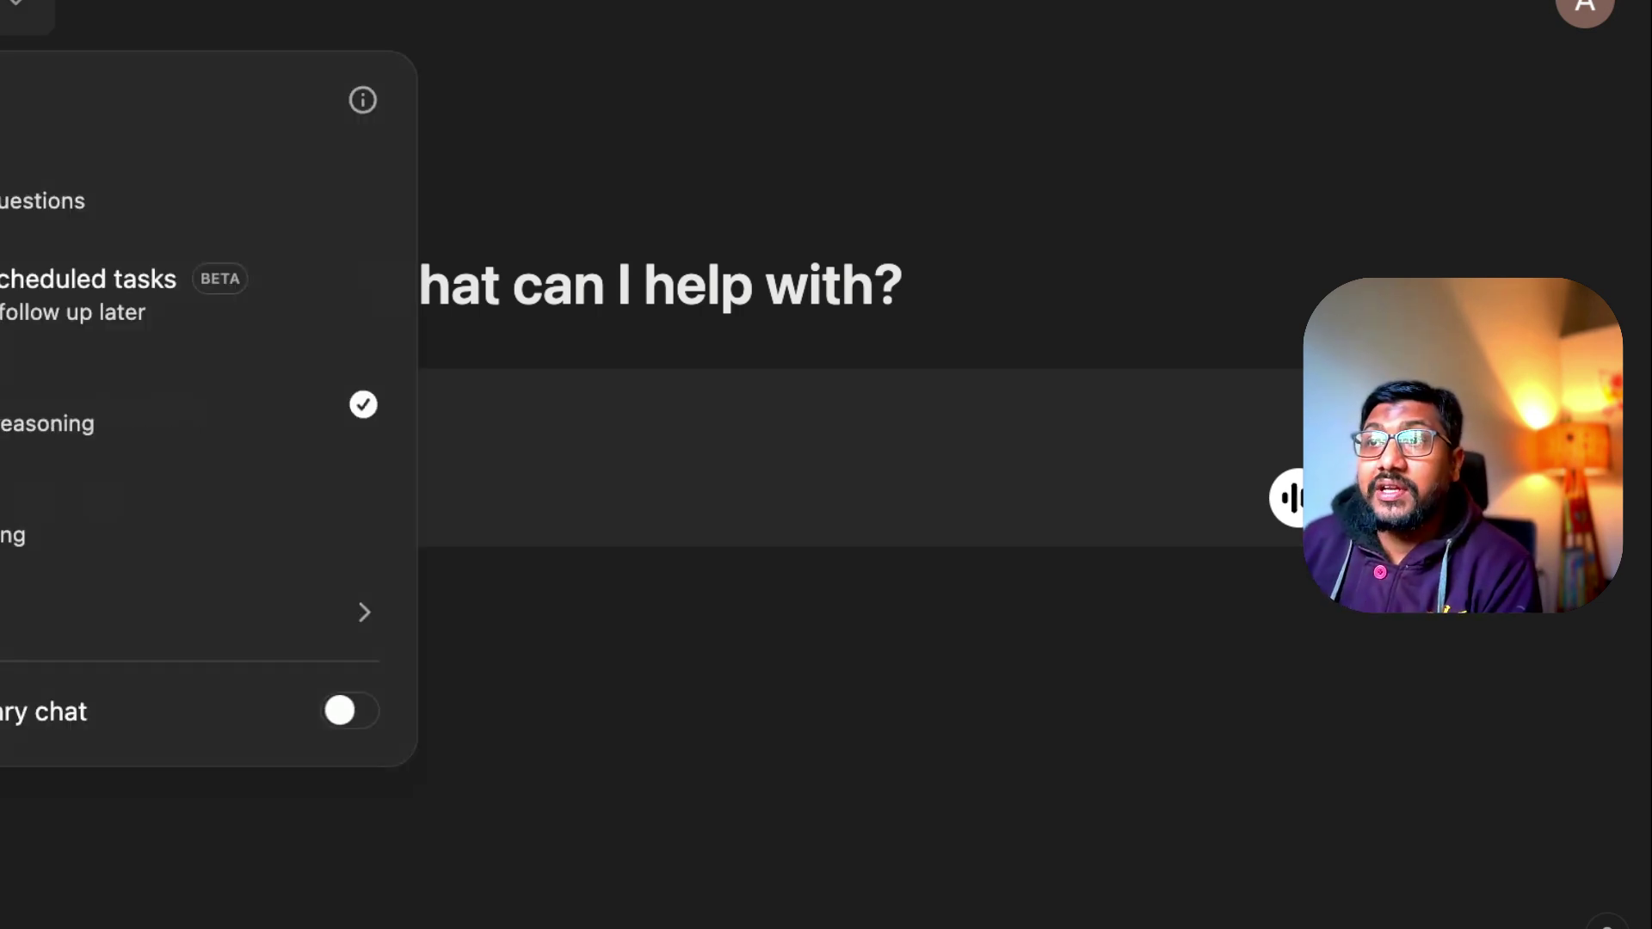
click(34, 182)
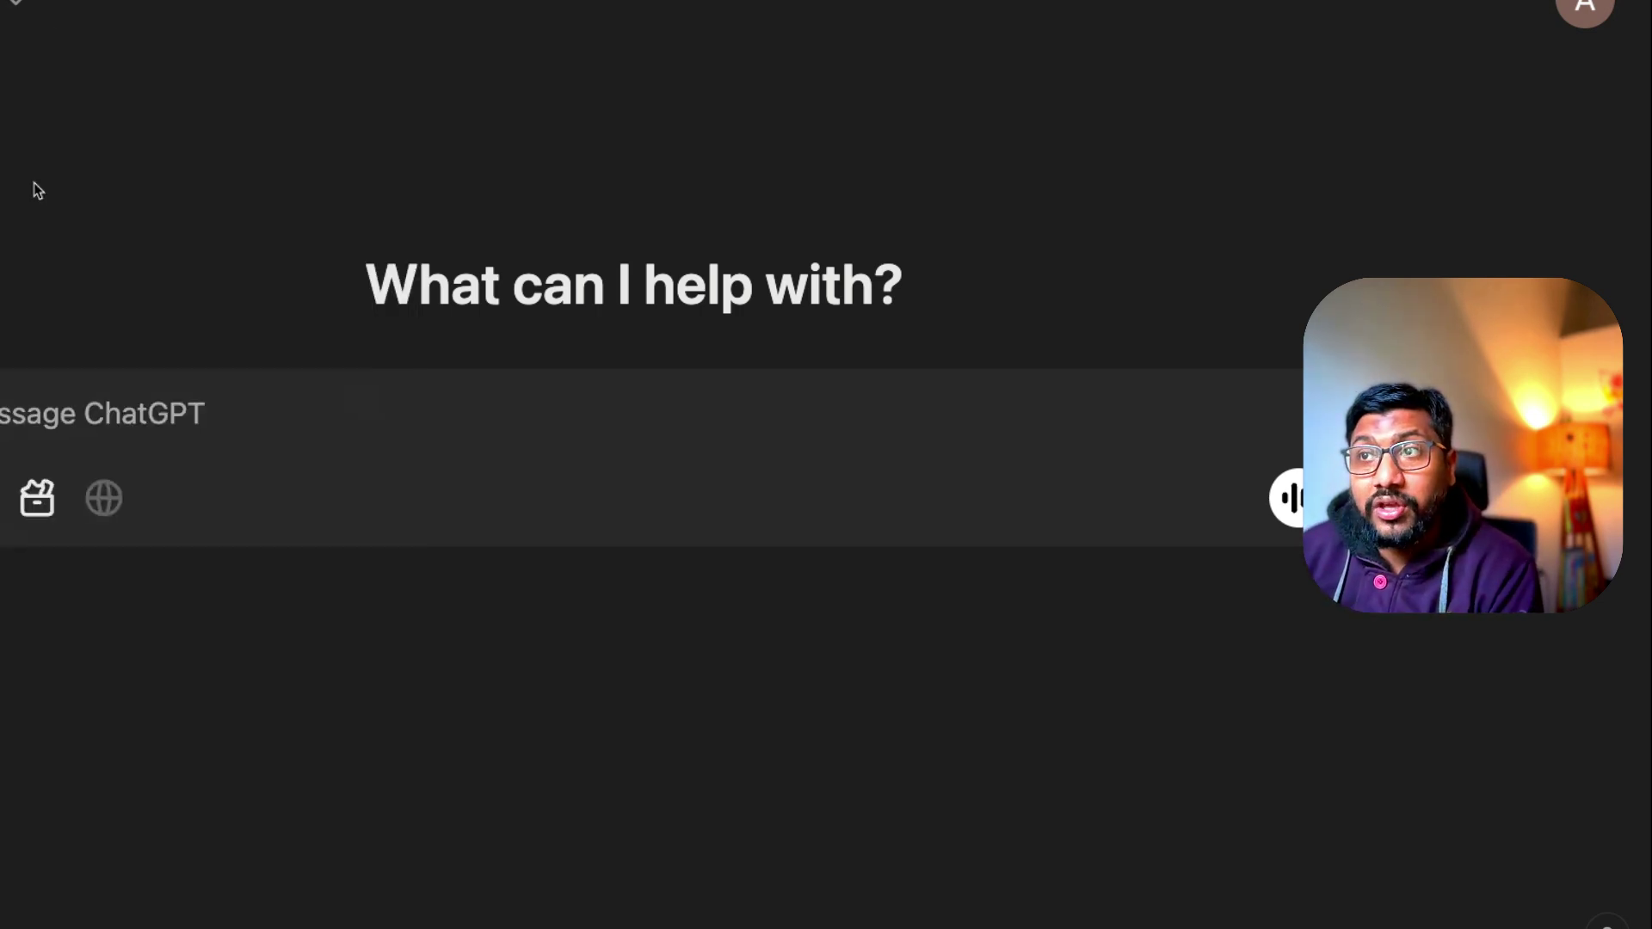
click(111, 519)
click(158, 416)
text(I want a small report about Lightning Attention from Minimax - make sure you also add a table of differences between Lightning attention vs Mamba vs the tradionational attention)
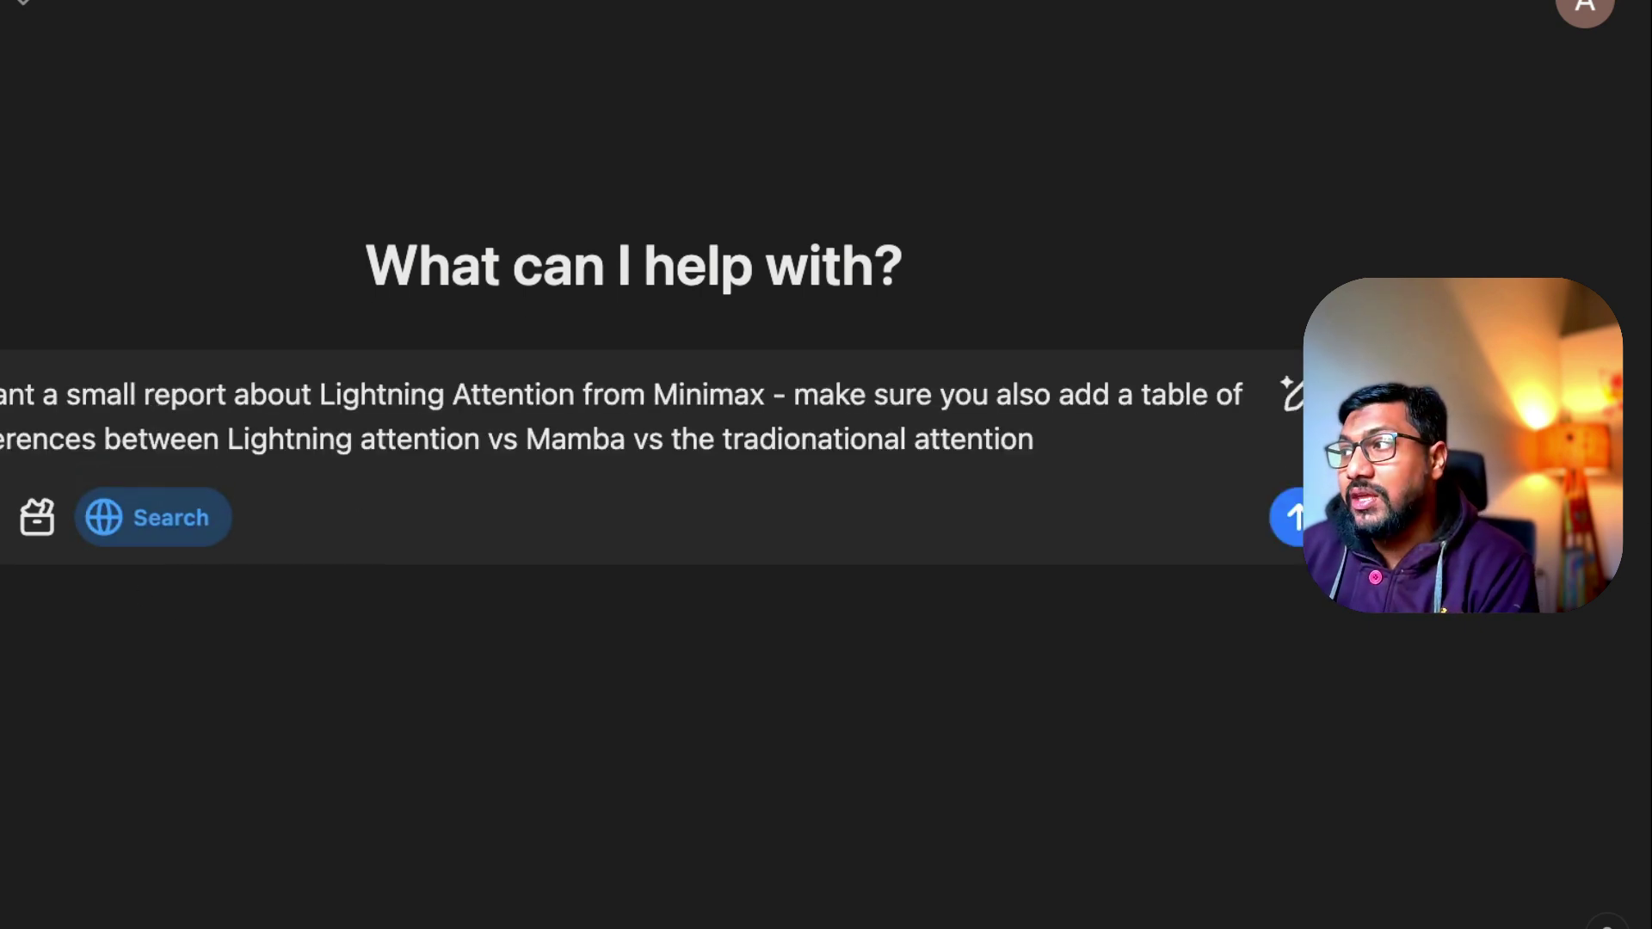
key(Return)
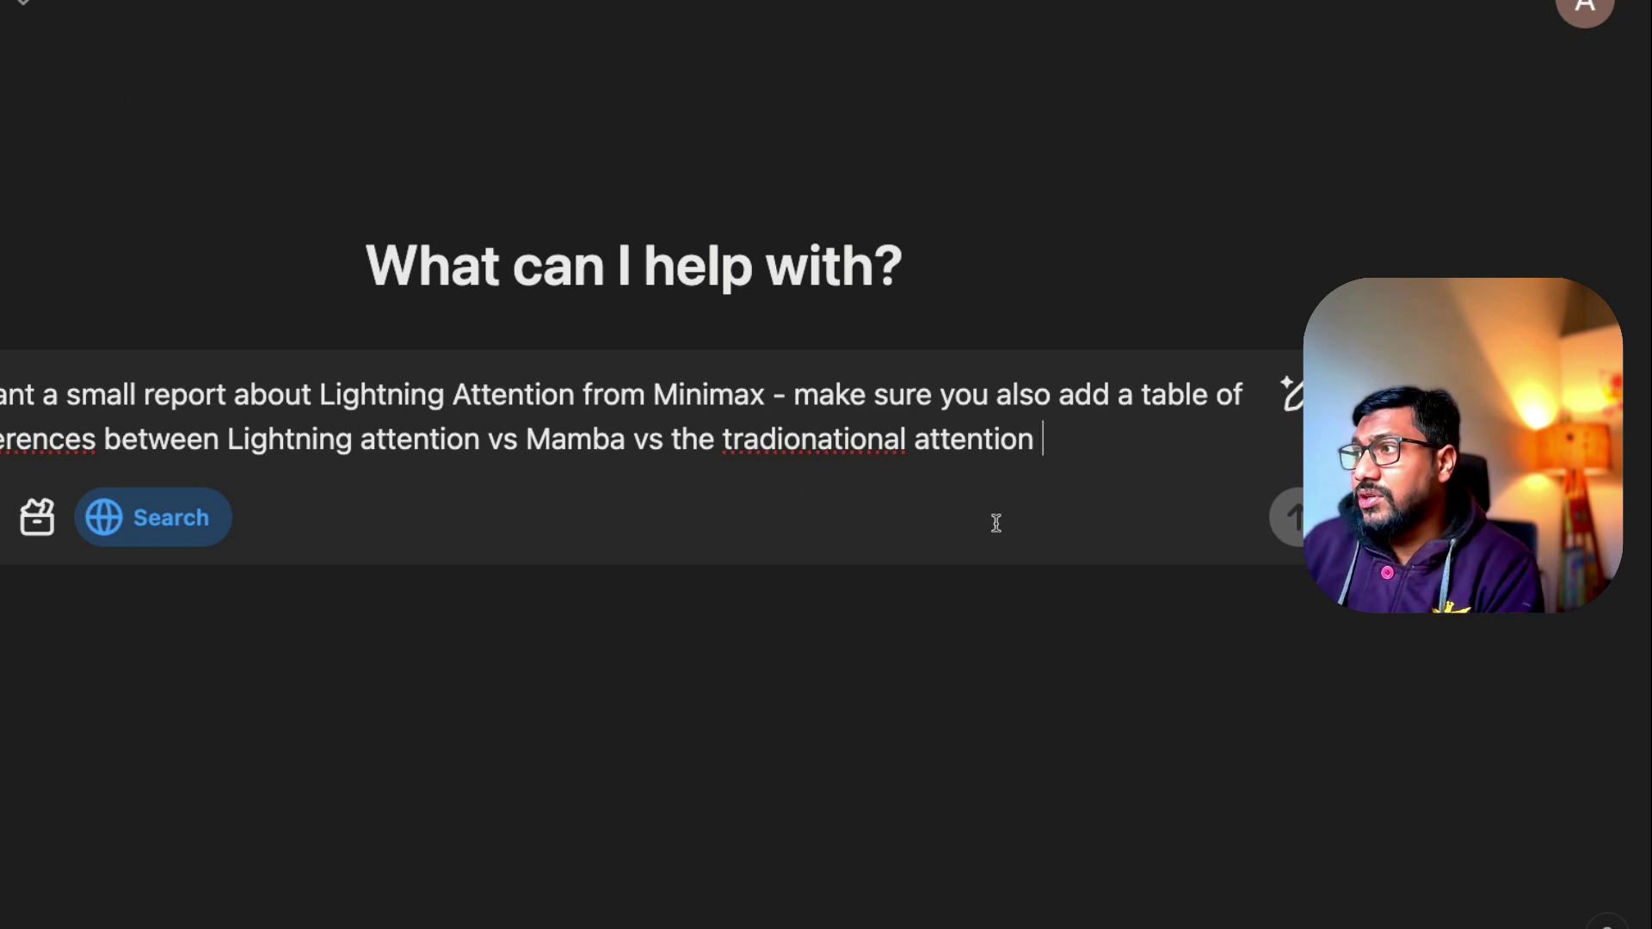
- Select the entire pasted prompt text in the message box
key(super+a)
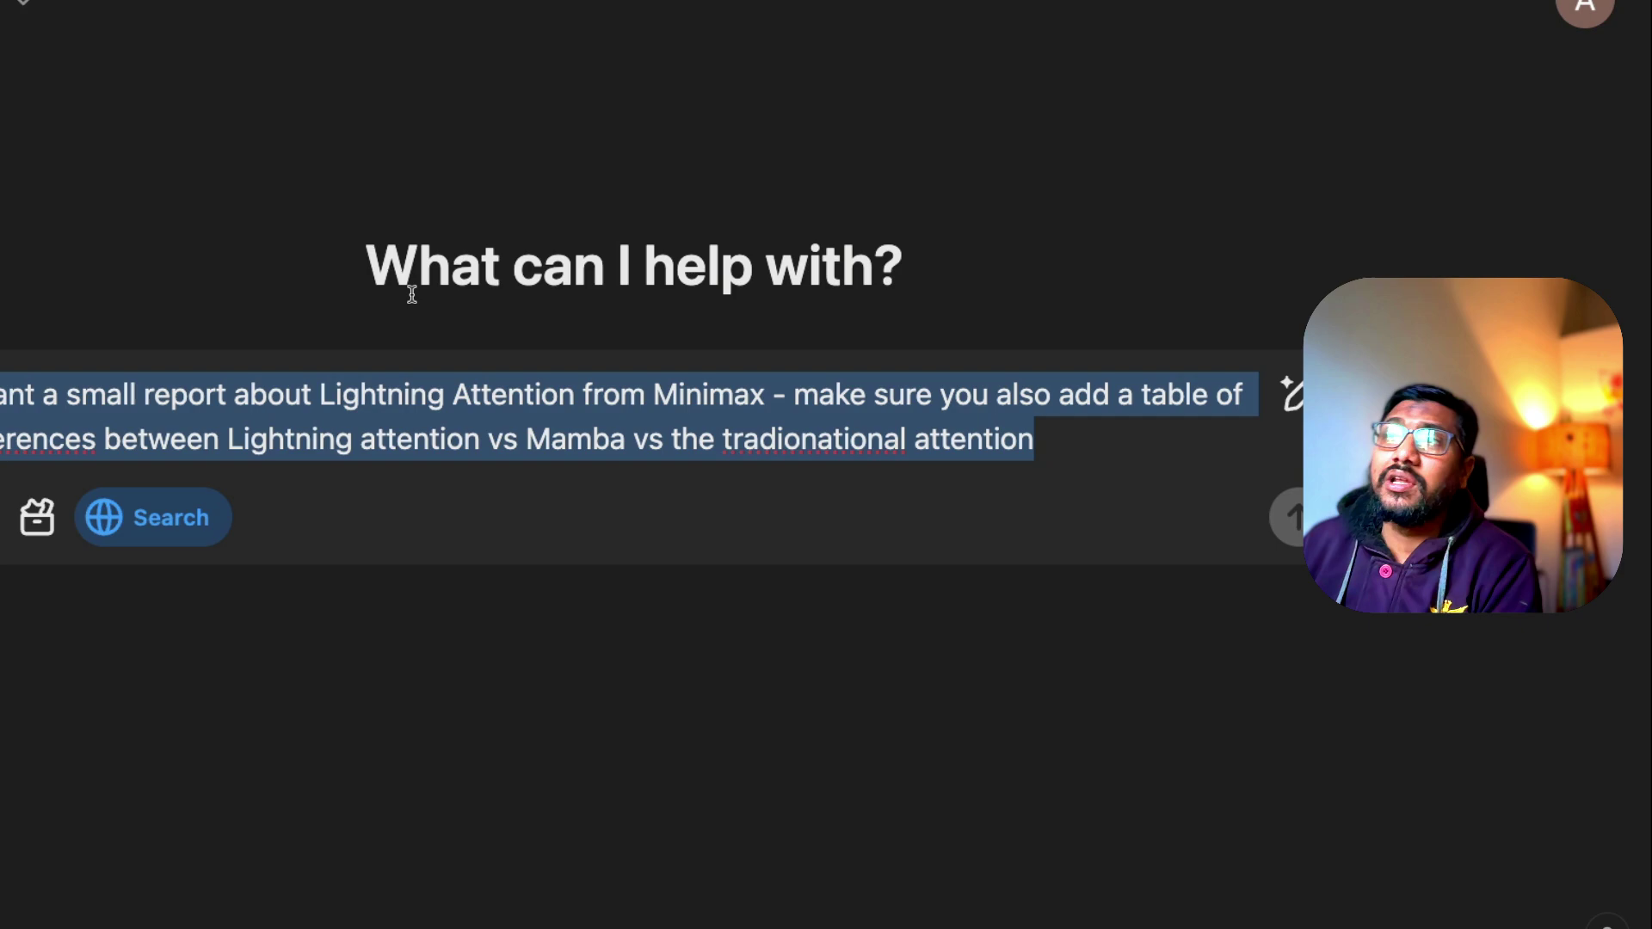
click(1070, 453)
key(super+a)
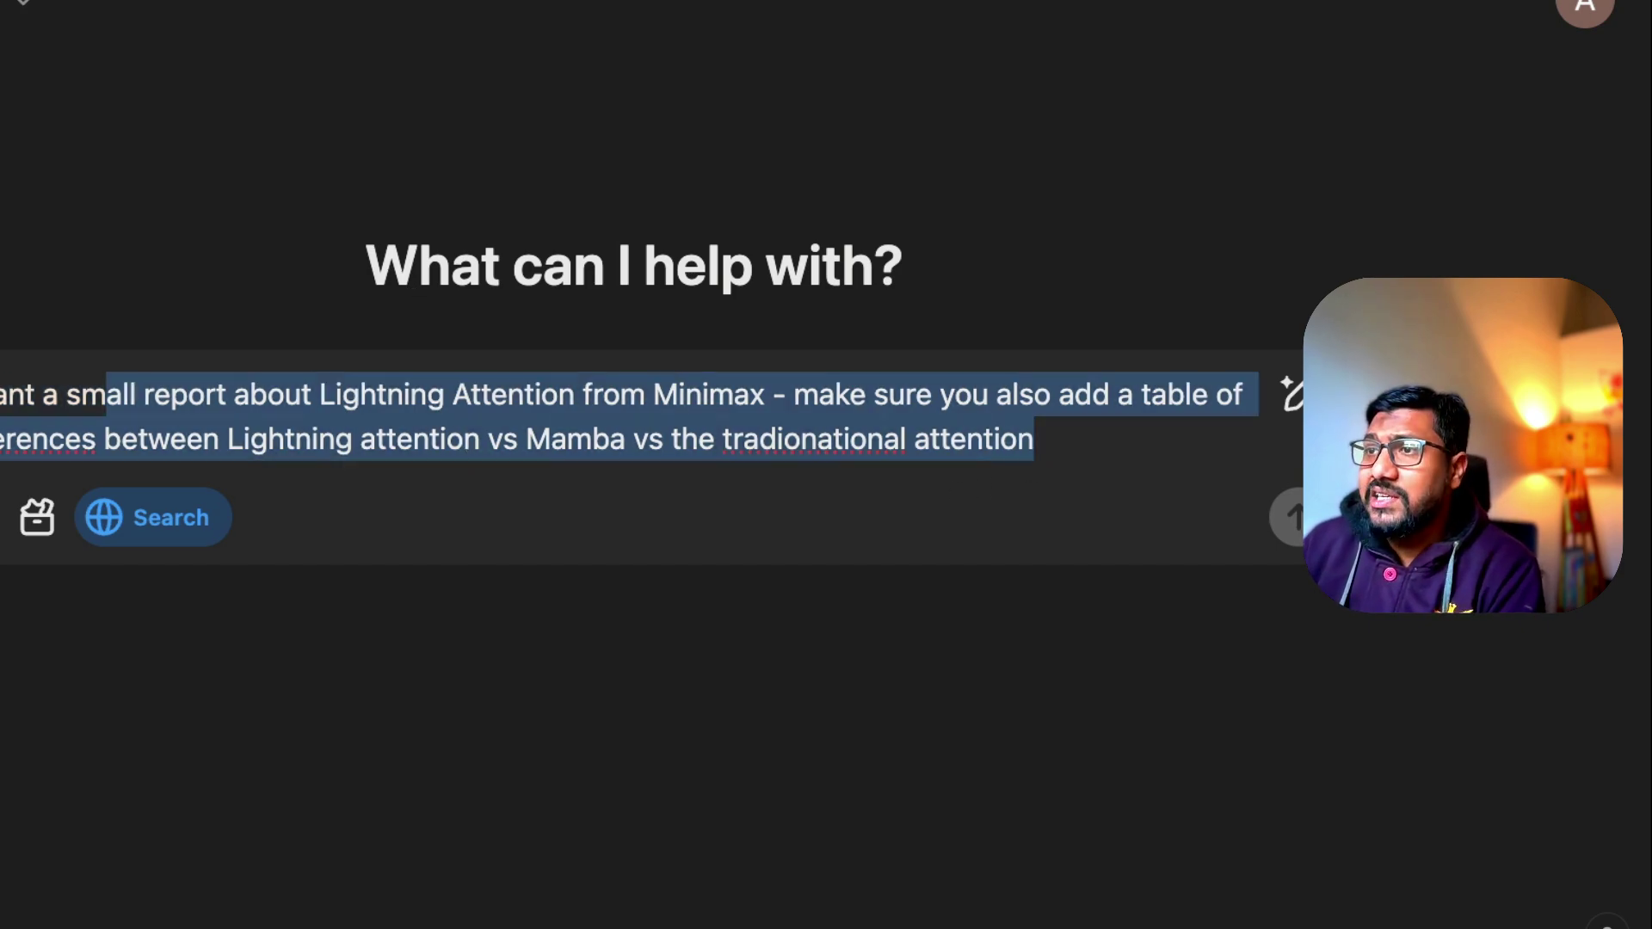
click(1124, 453)
key(super+a)
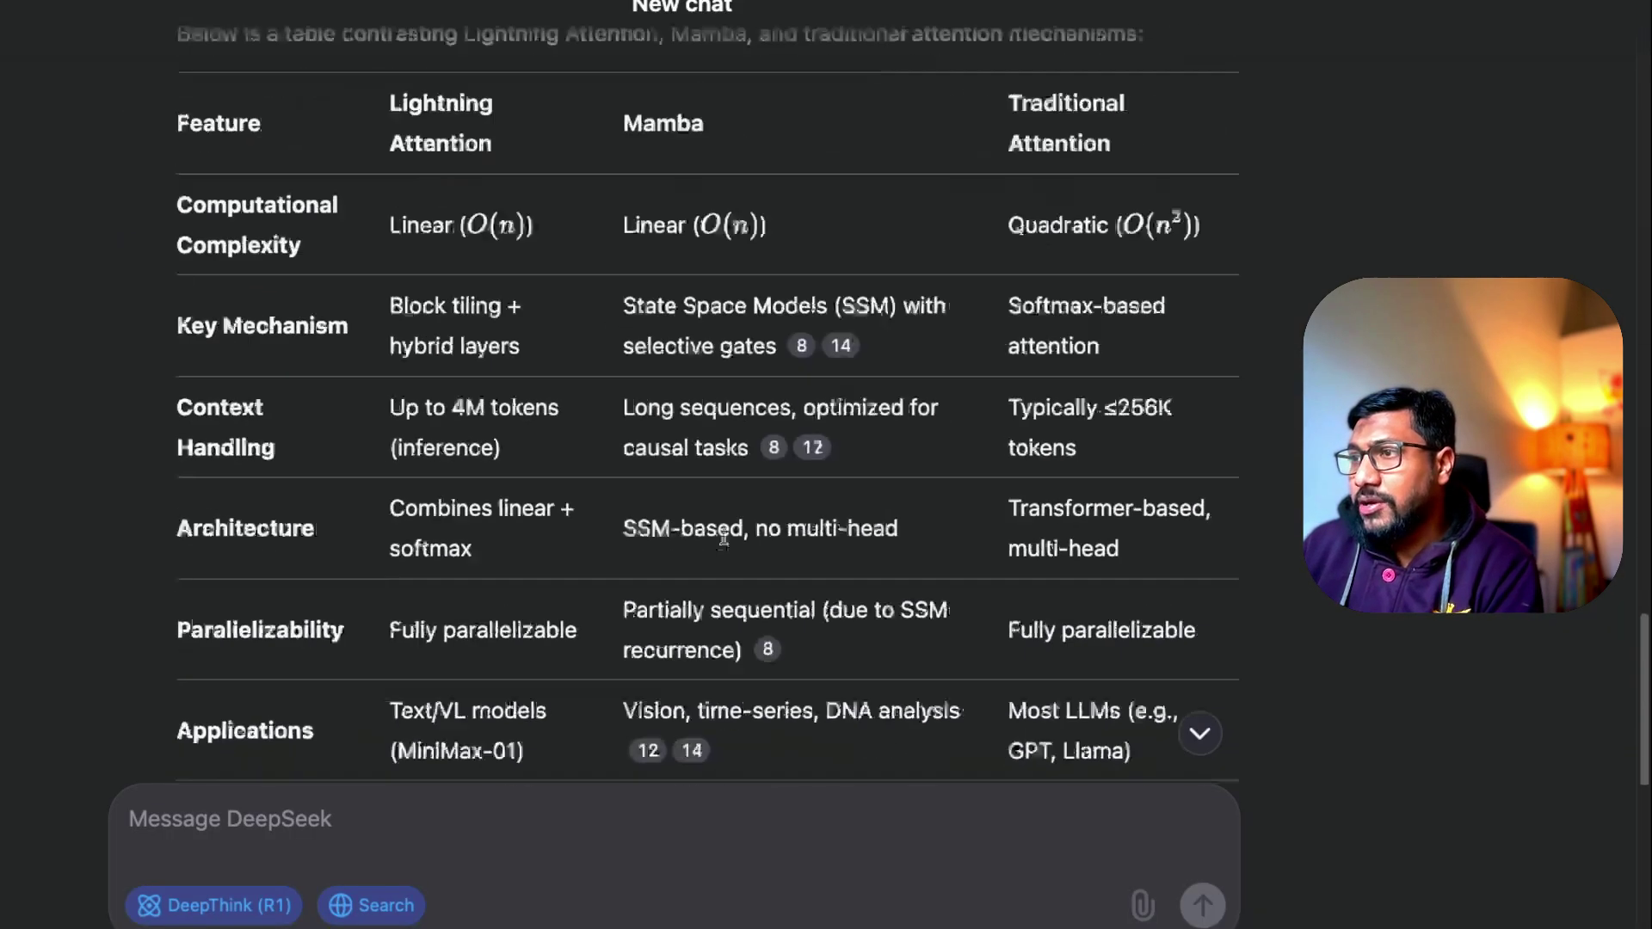
- Scroll to the report's Conclusion and References, highlighting the claim of GPT-4o-comparable performance
scroll(722, 538, up, 20)
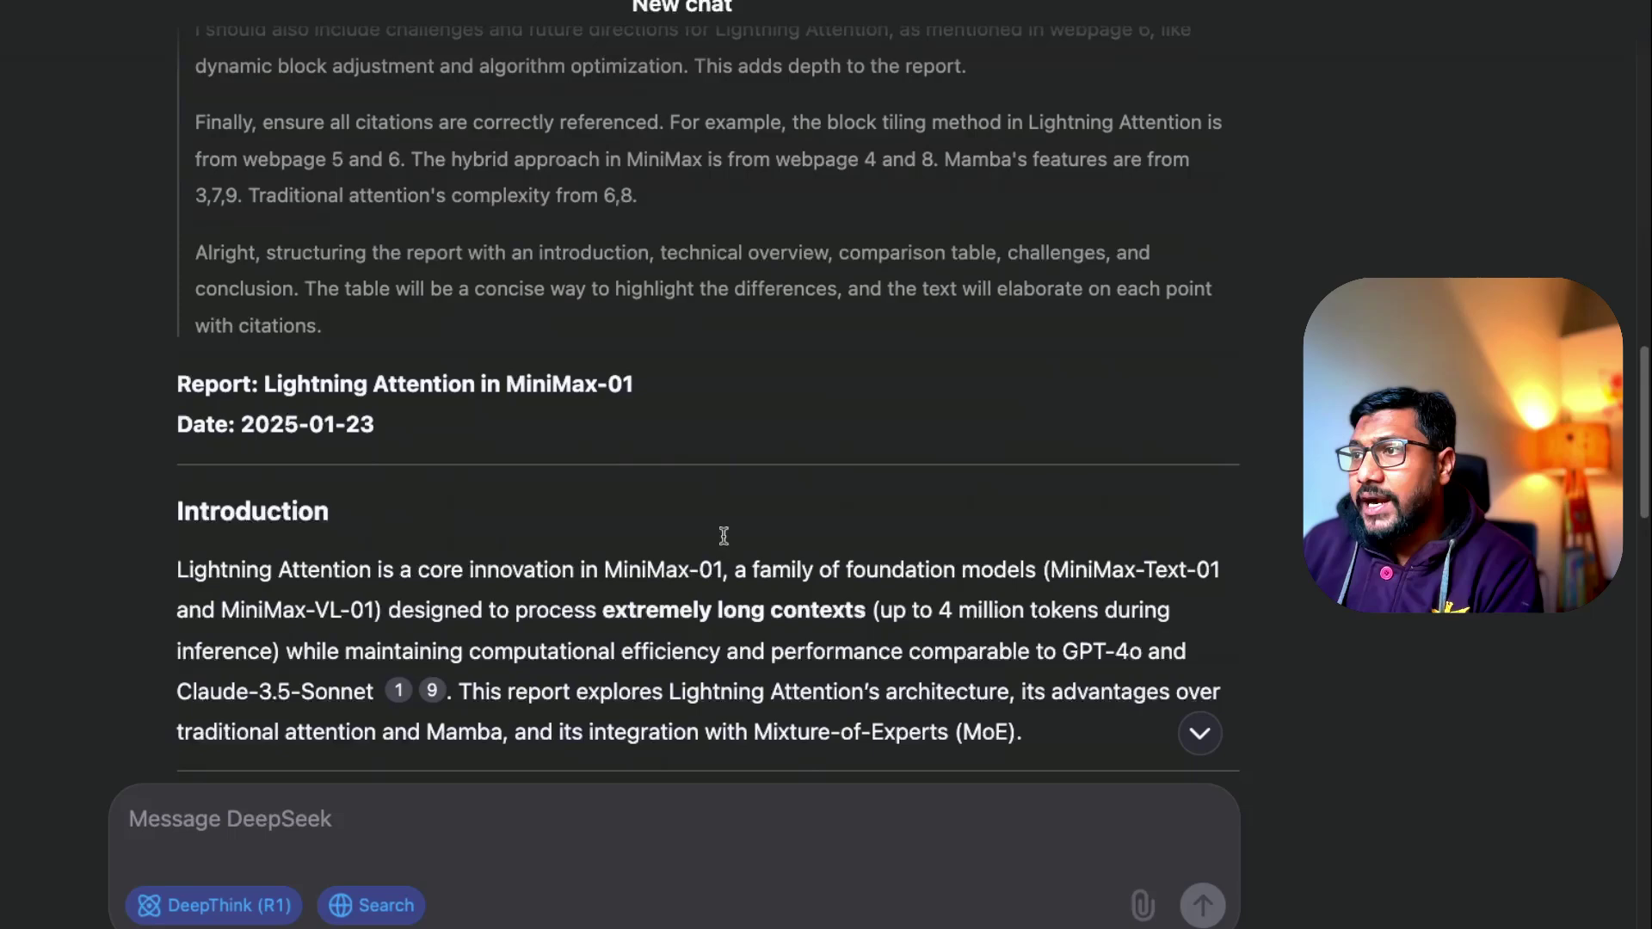
scroll(723, 538, down, 10)
scroll(727, 542, down, 1)
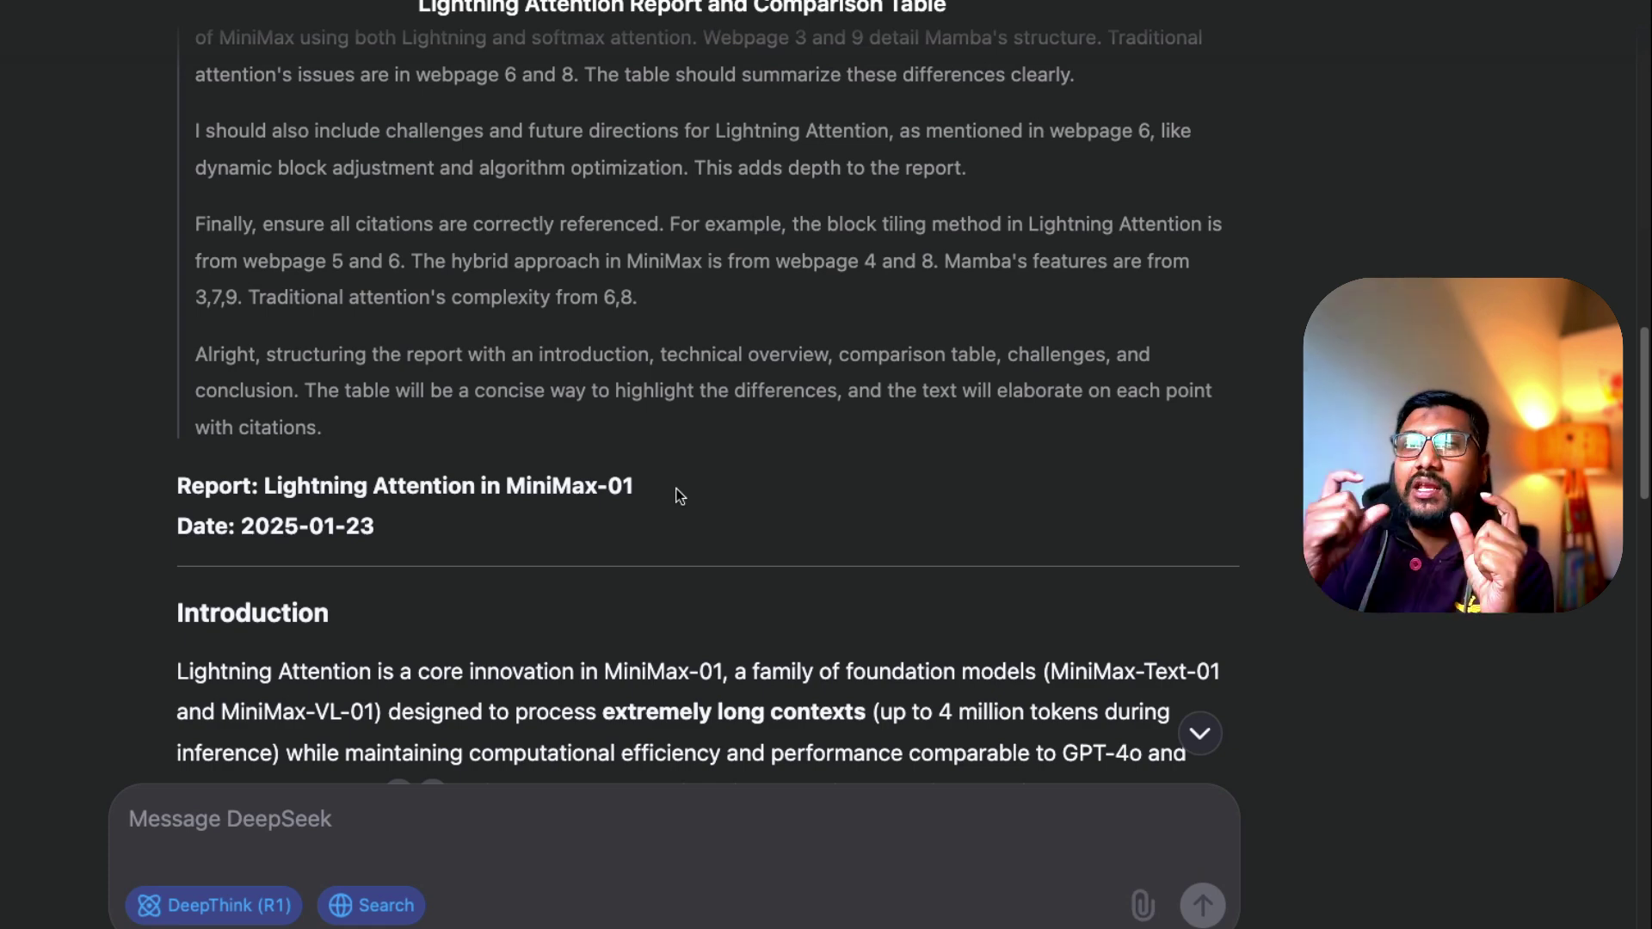
scroll(477, 568, down, 4)
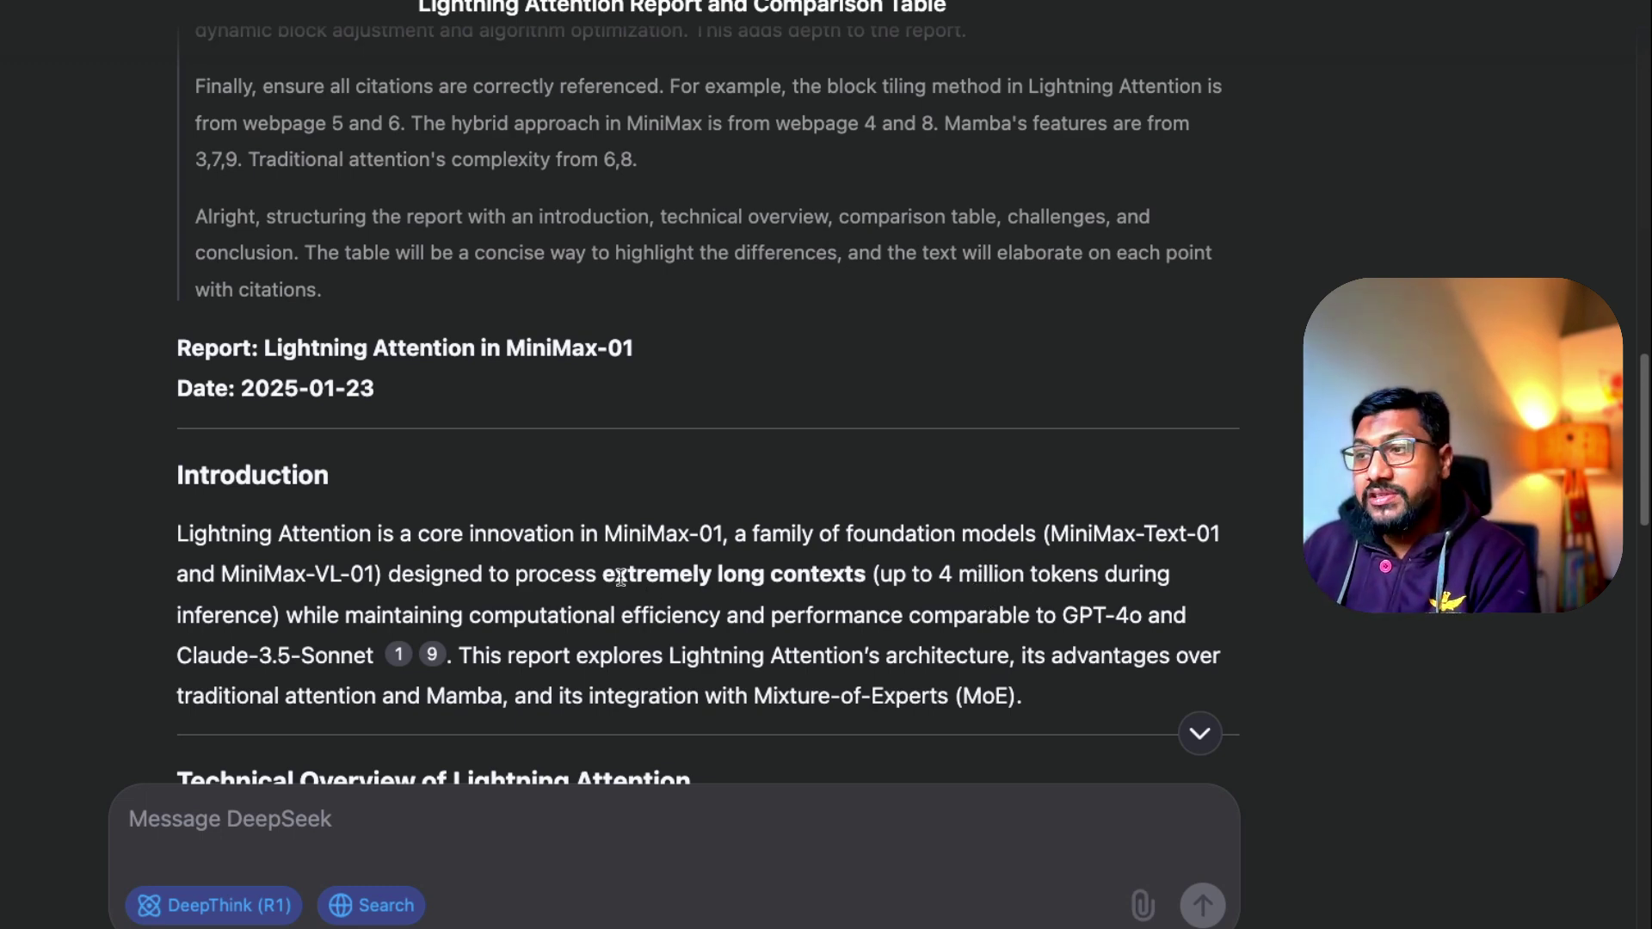
scroll(620, 579, down, 1)
drag(319, 563, 1105, 563)
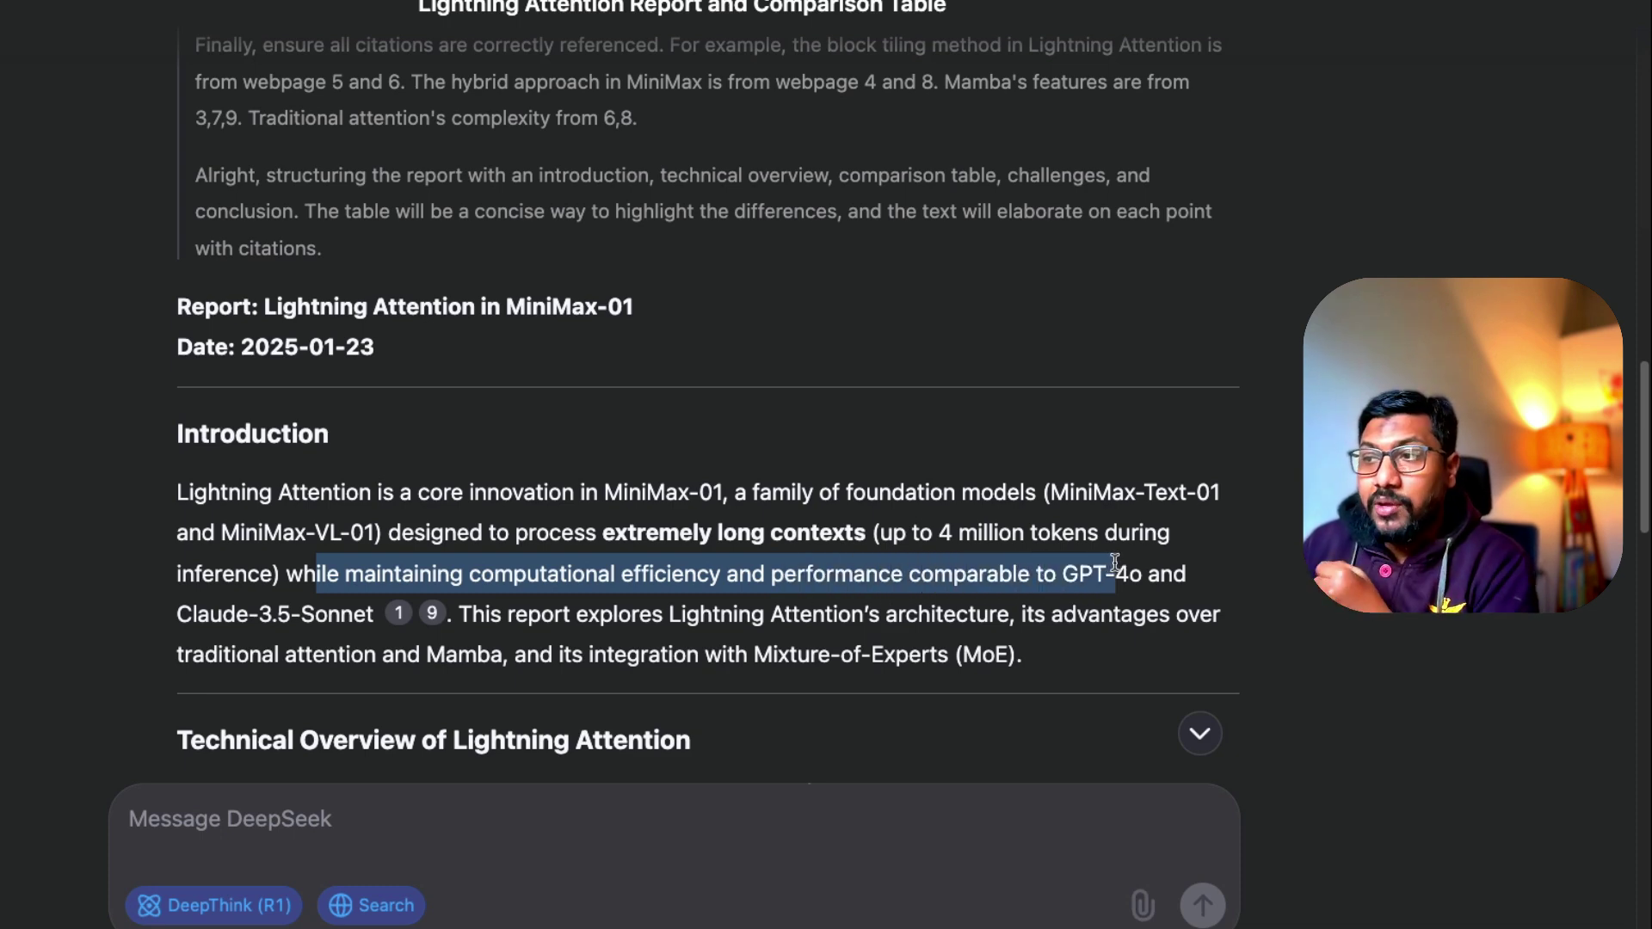
mouse_move(400, 616)
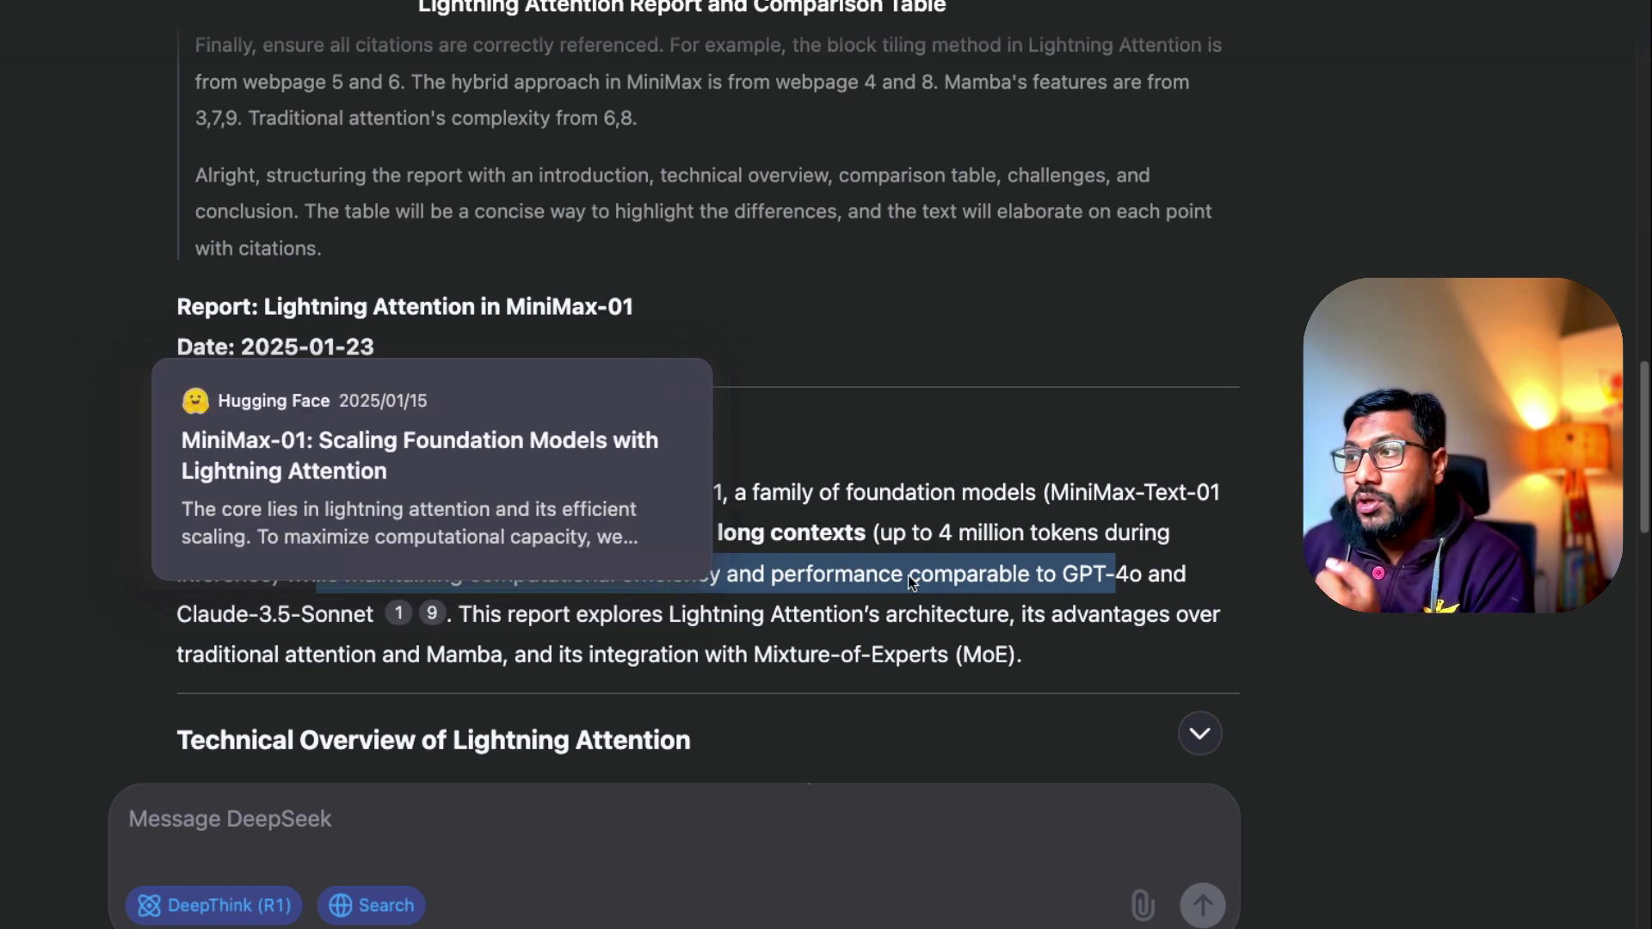
scroll(841, 577, down, 20)
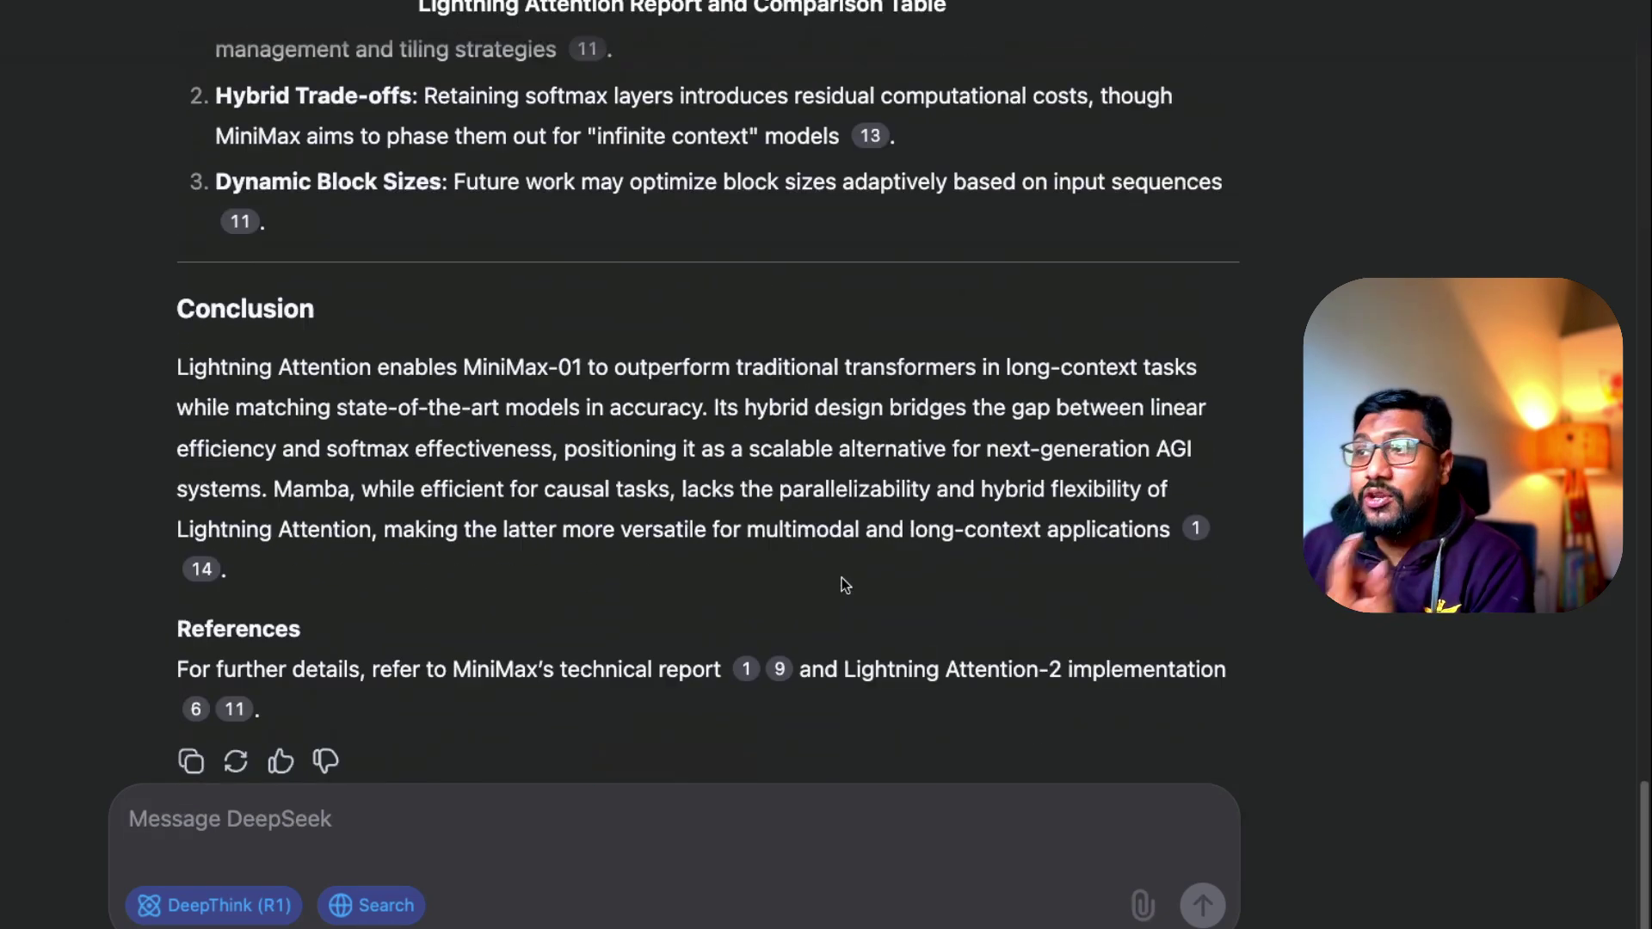
scroll(841, 576, up, 12)
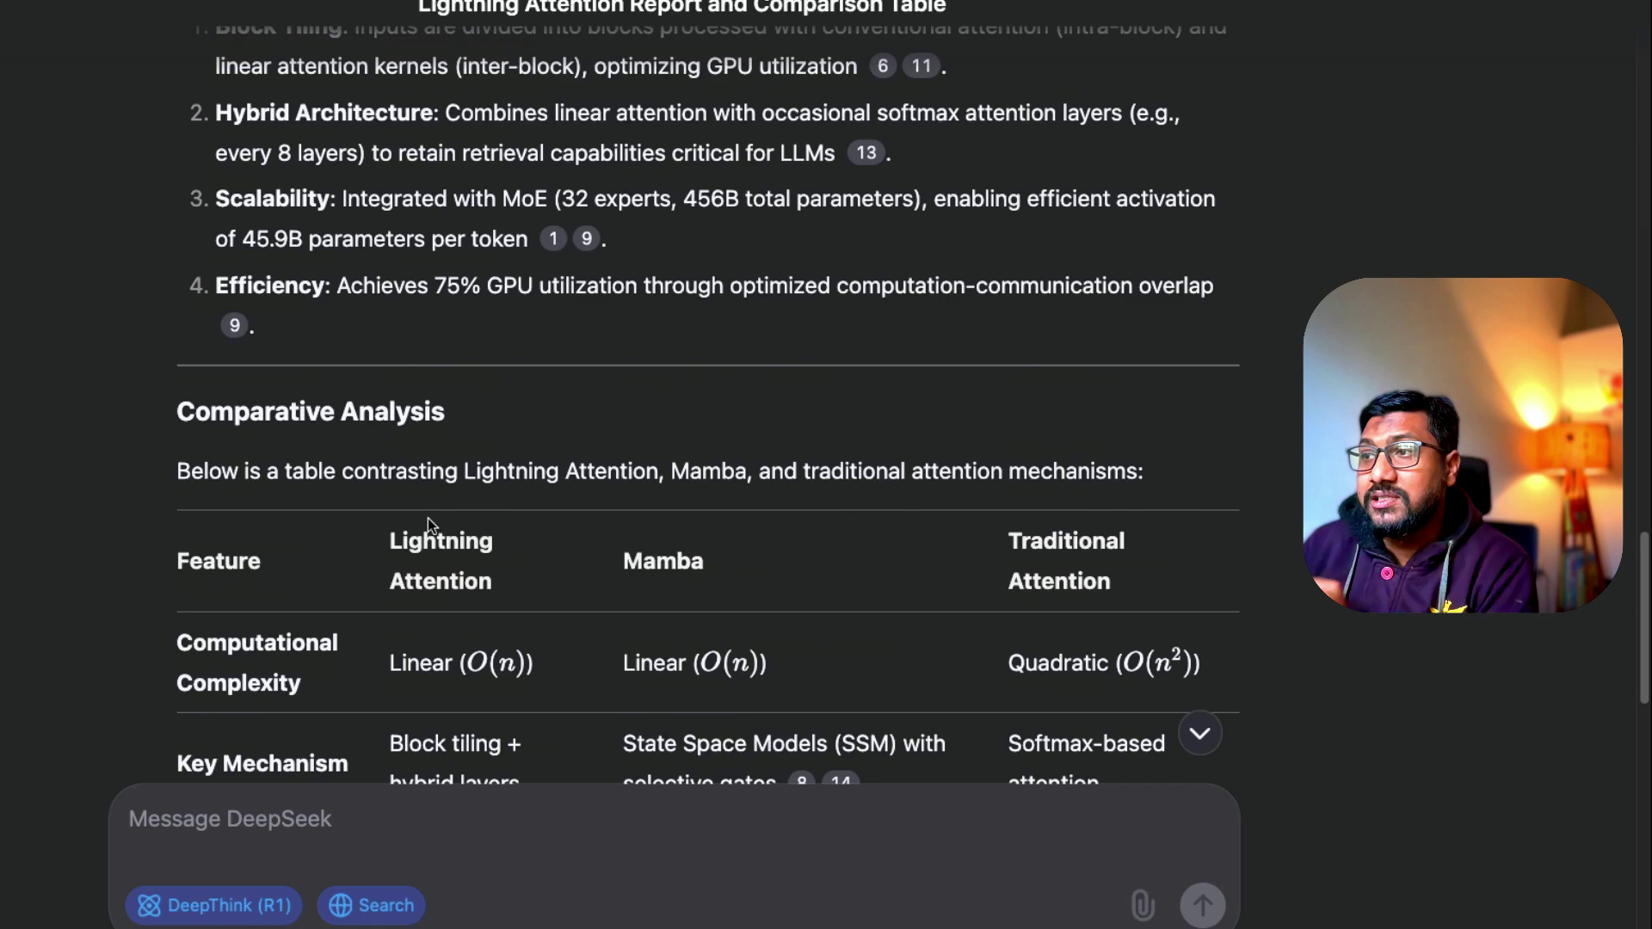
double_click(653, 560)
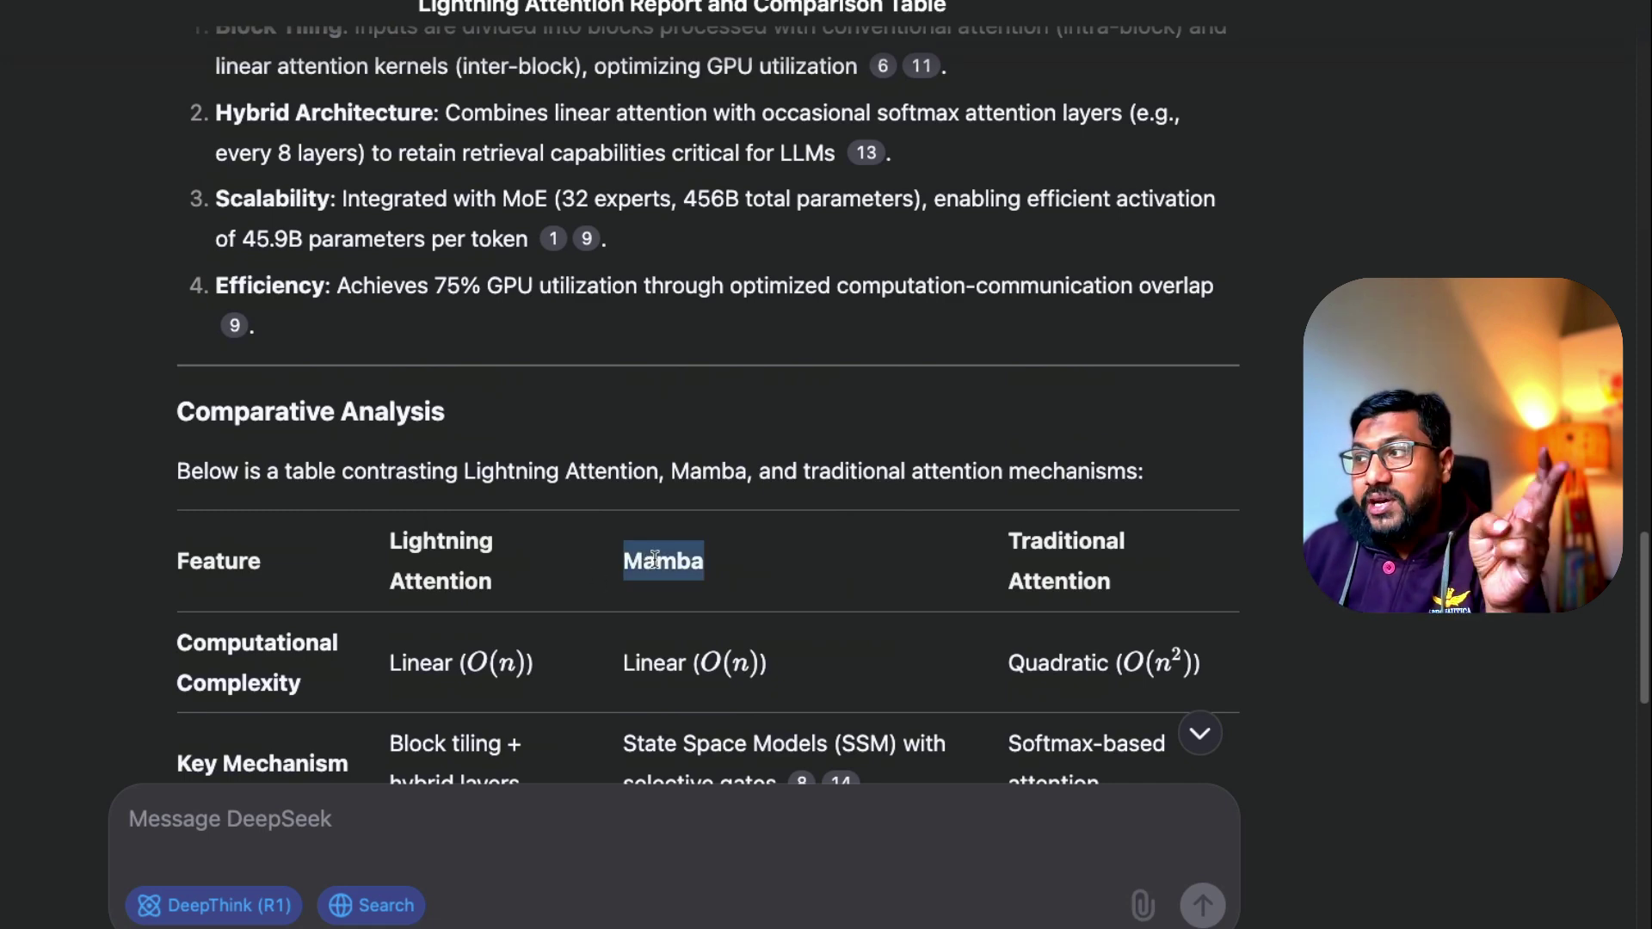
scroll(1119, 571, down, 3)
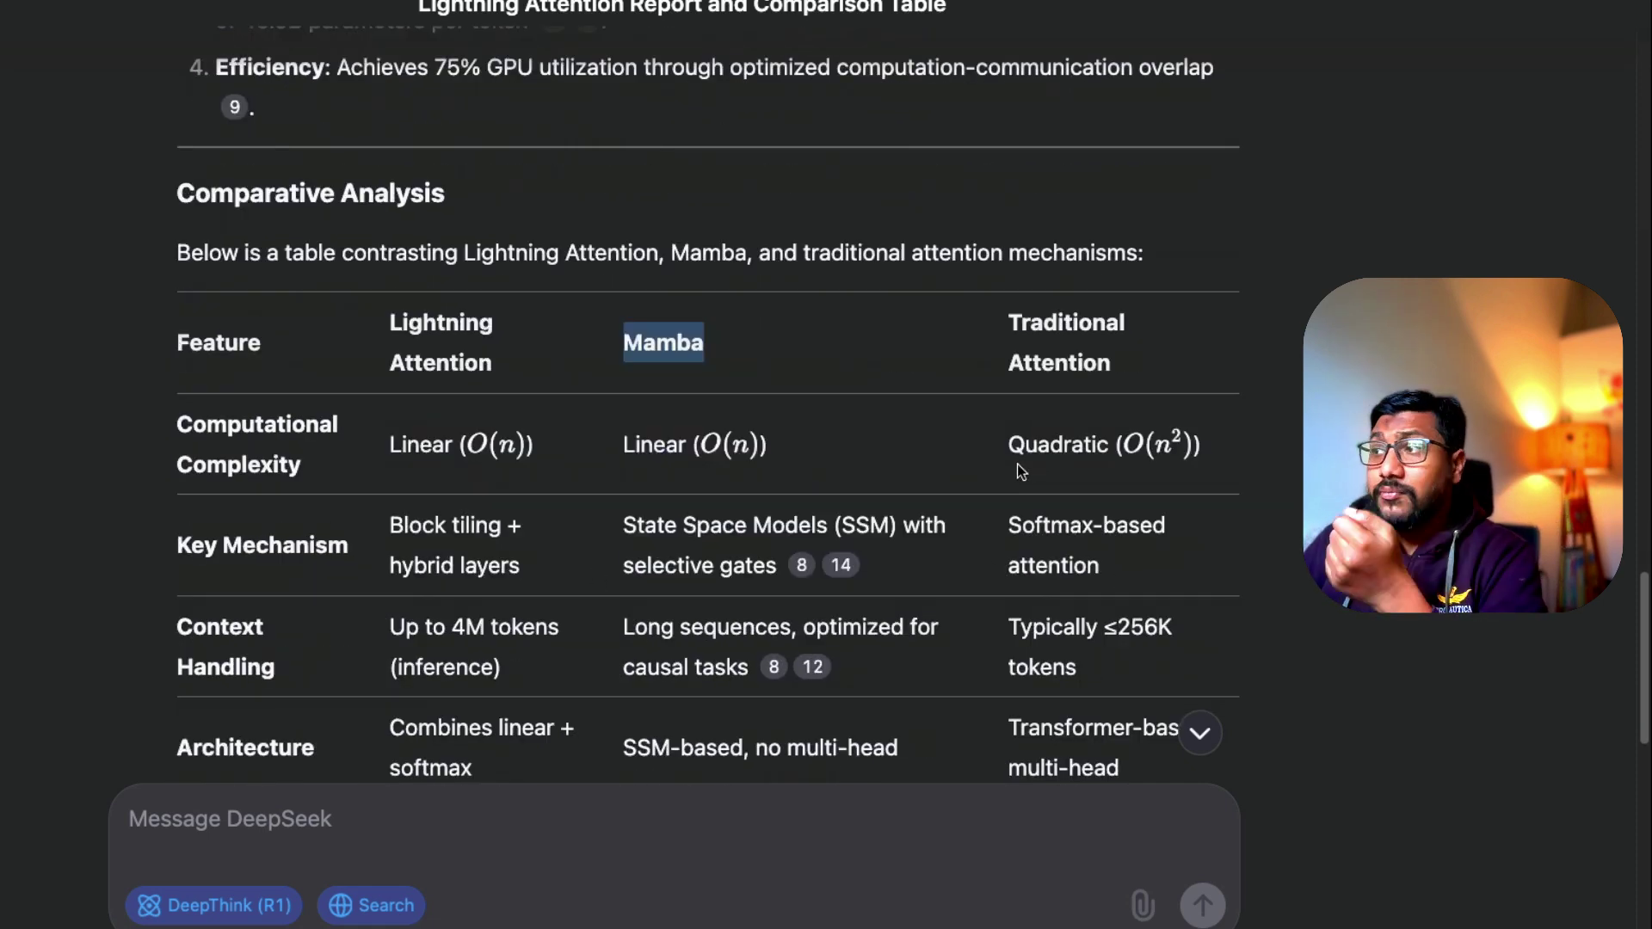
drag(1015, 465, 1243, 456)
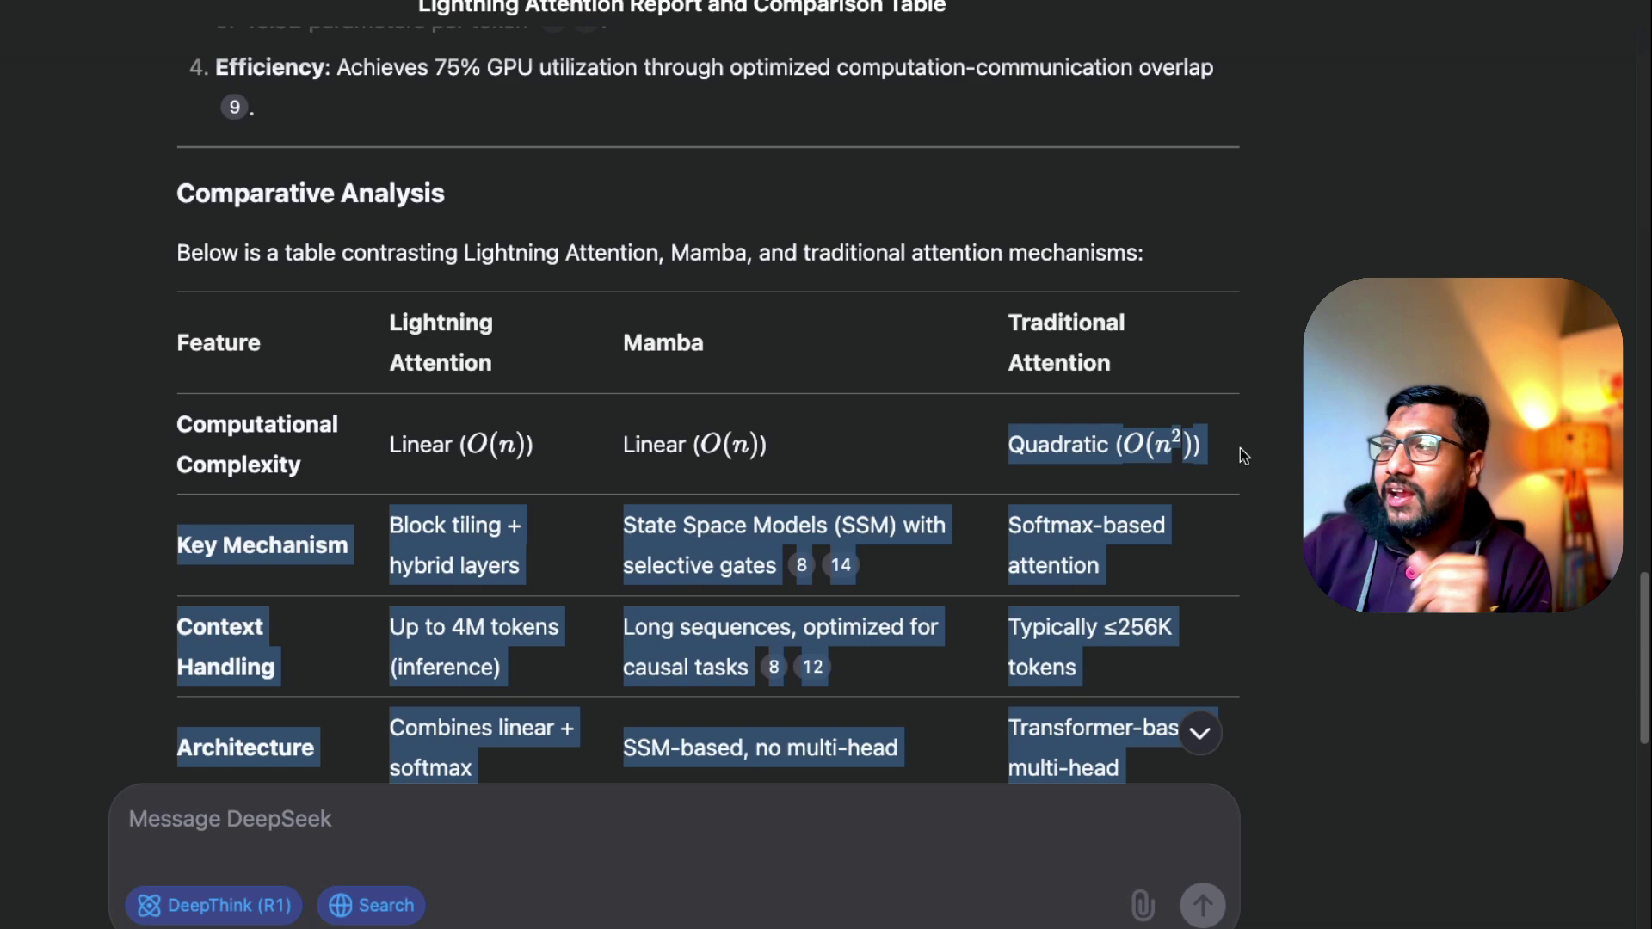
click(1189, 459)
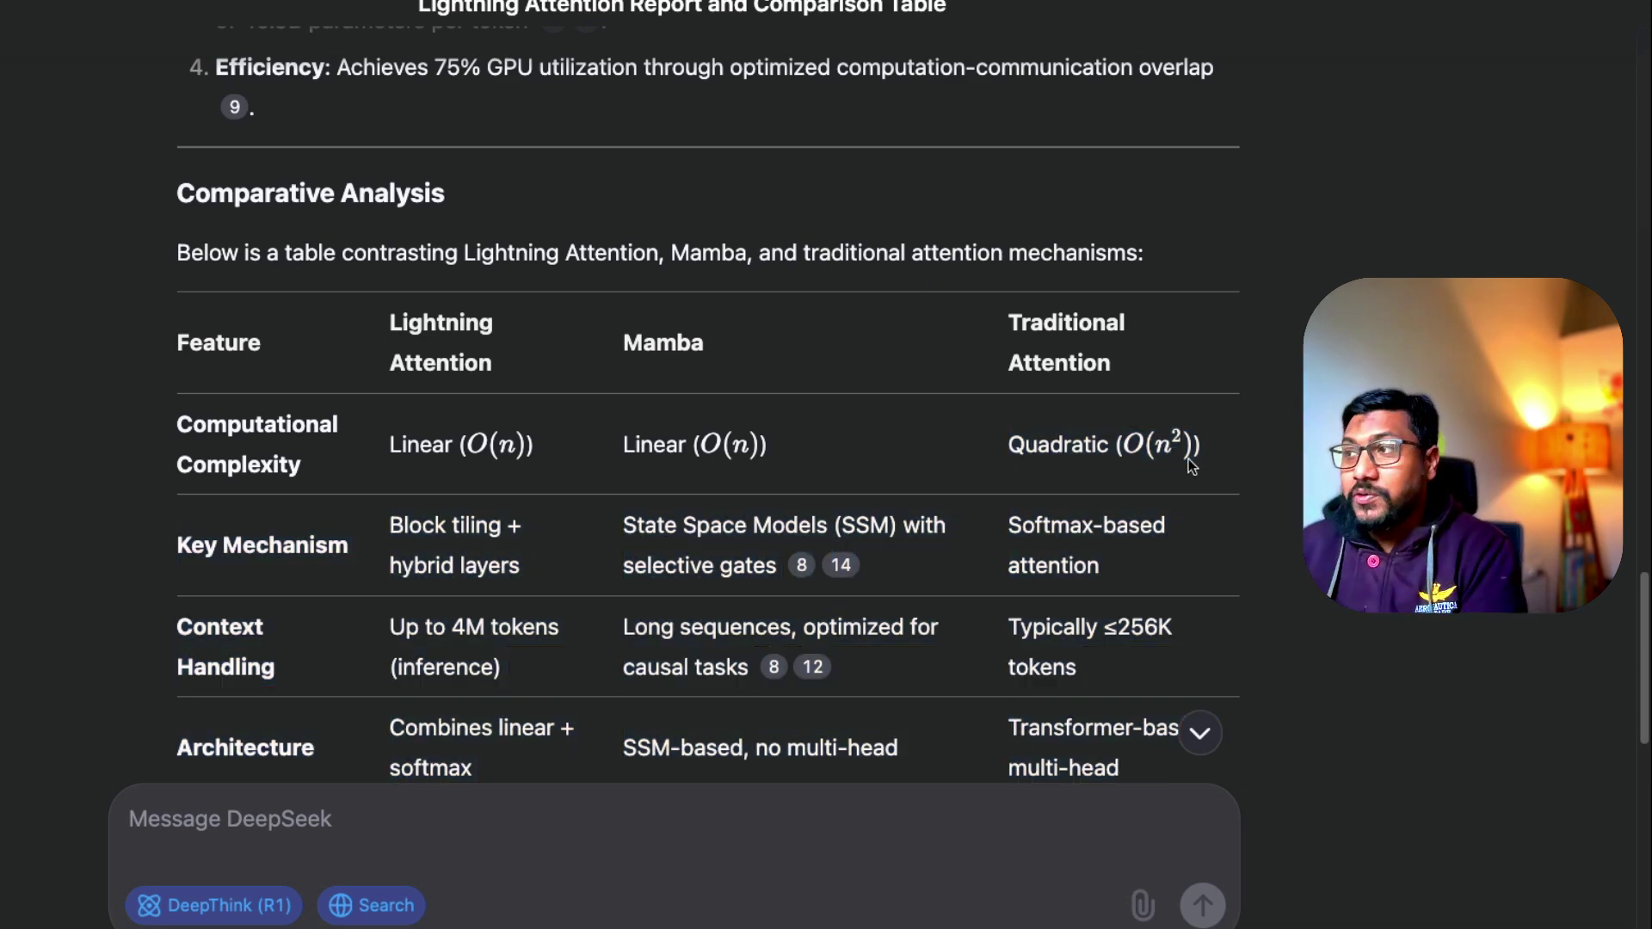
drag(1006, 321, 1154, 379)
click(1102, 452)
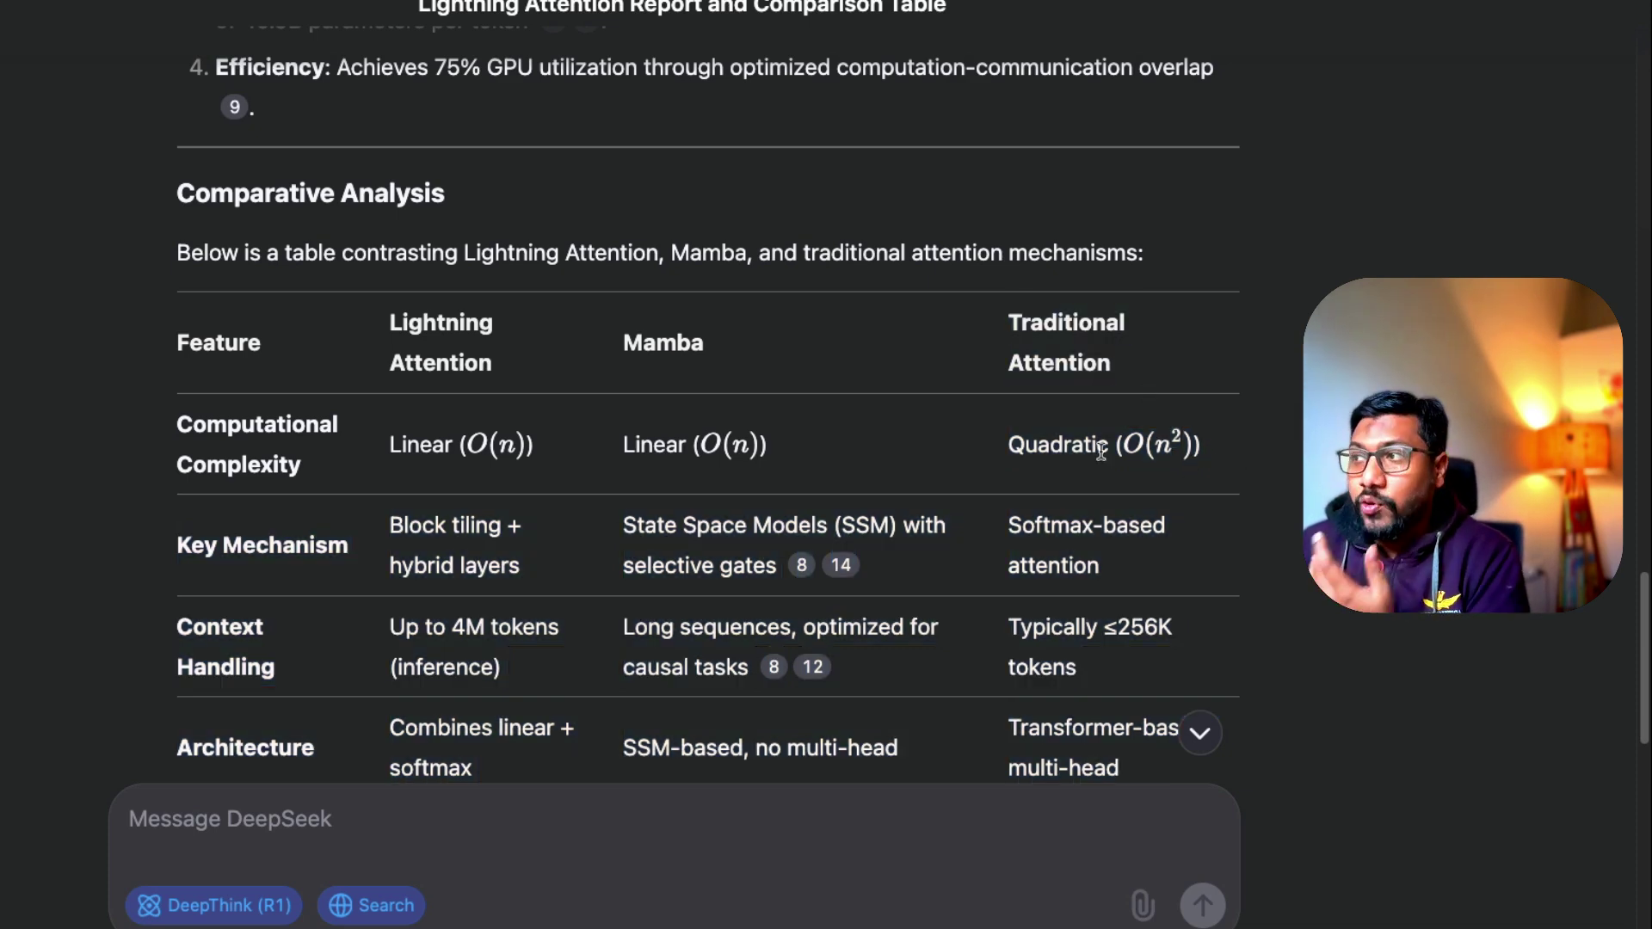
double_click(1101, 452)
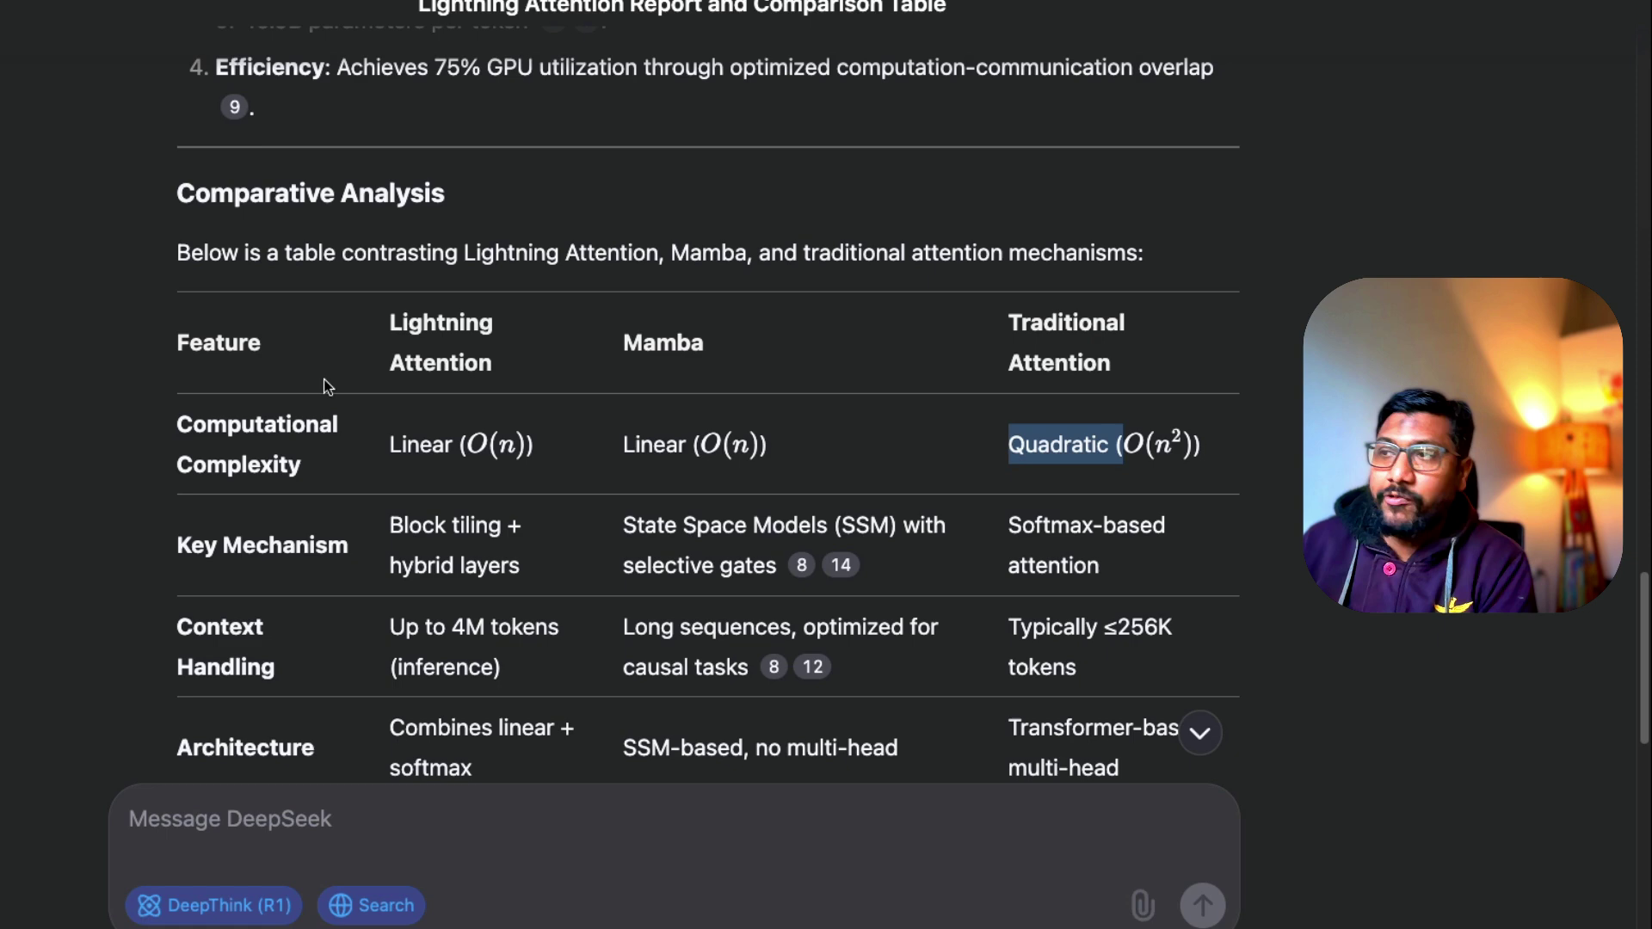
drag(382, 325, 495, 374)
click(431, 427)
double_click(431, 427)
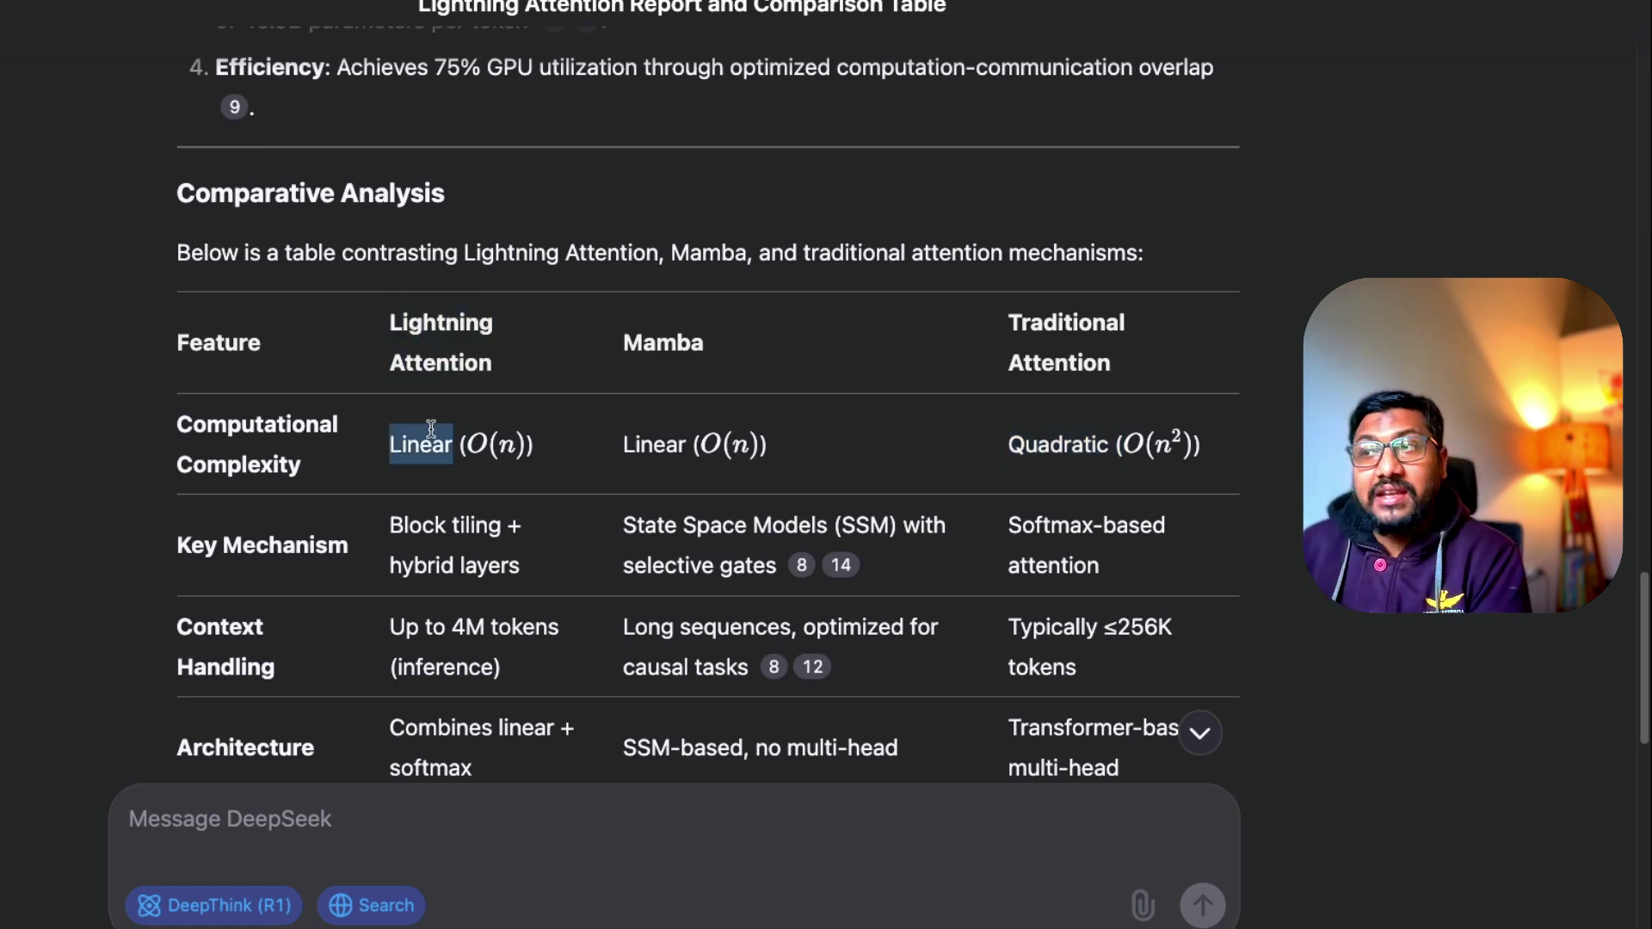
double_click(662, 342)
drag(622, 443, 826, 458)
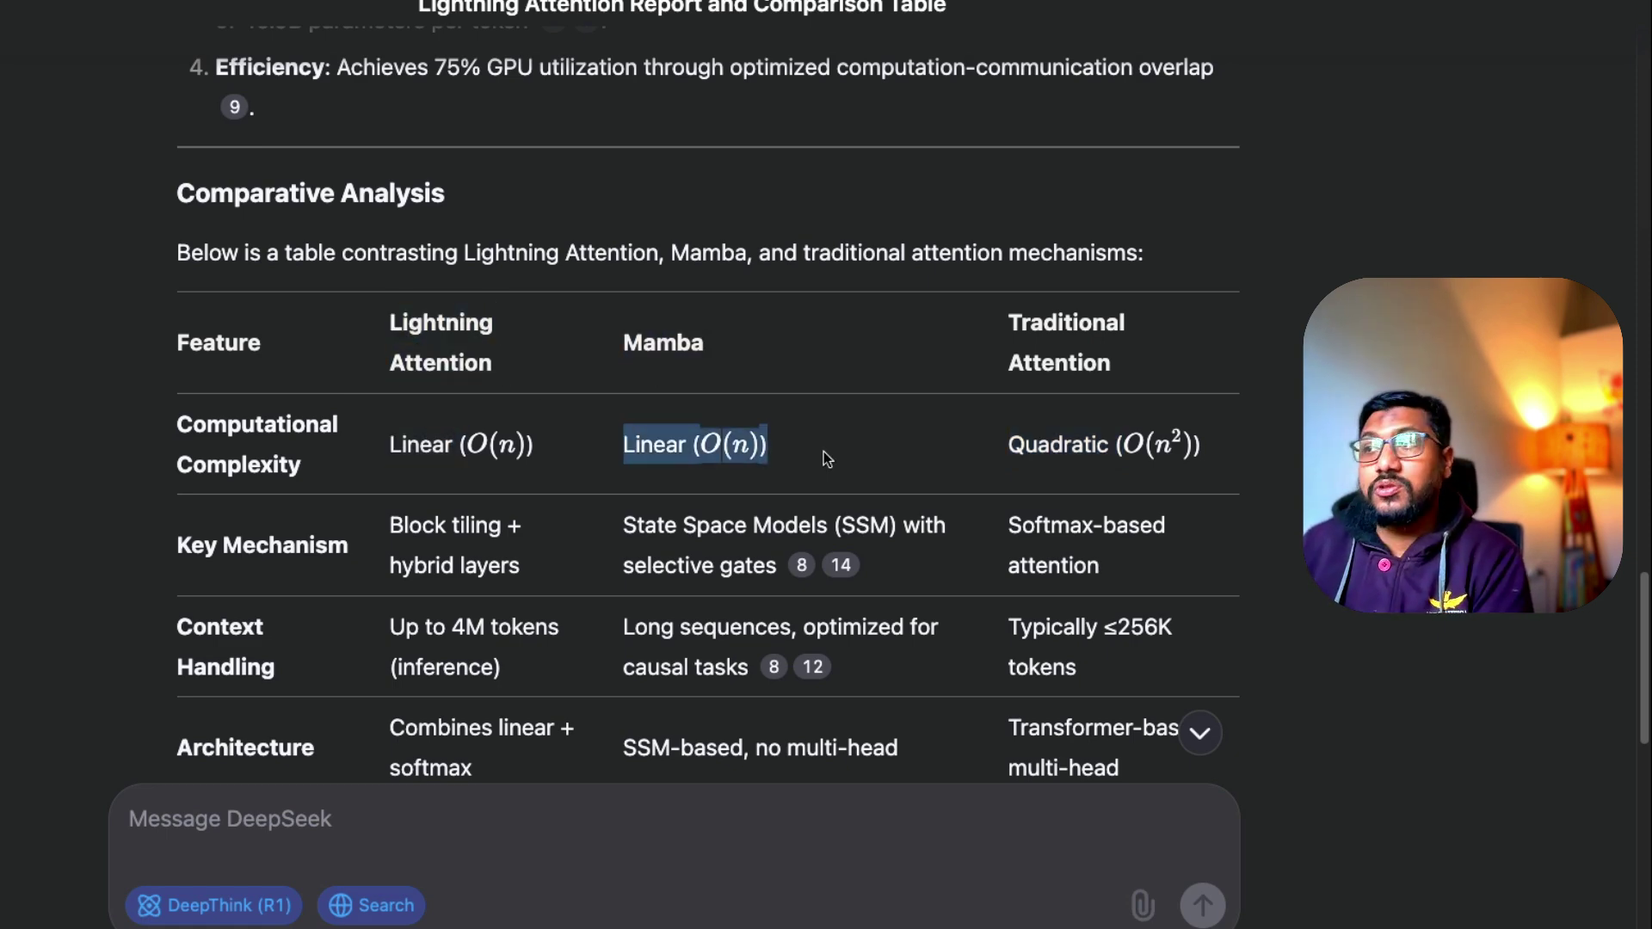
- Scroll through the Lightning Attention report, checking its citation badges
scroll(765, 492, down, 10)
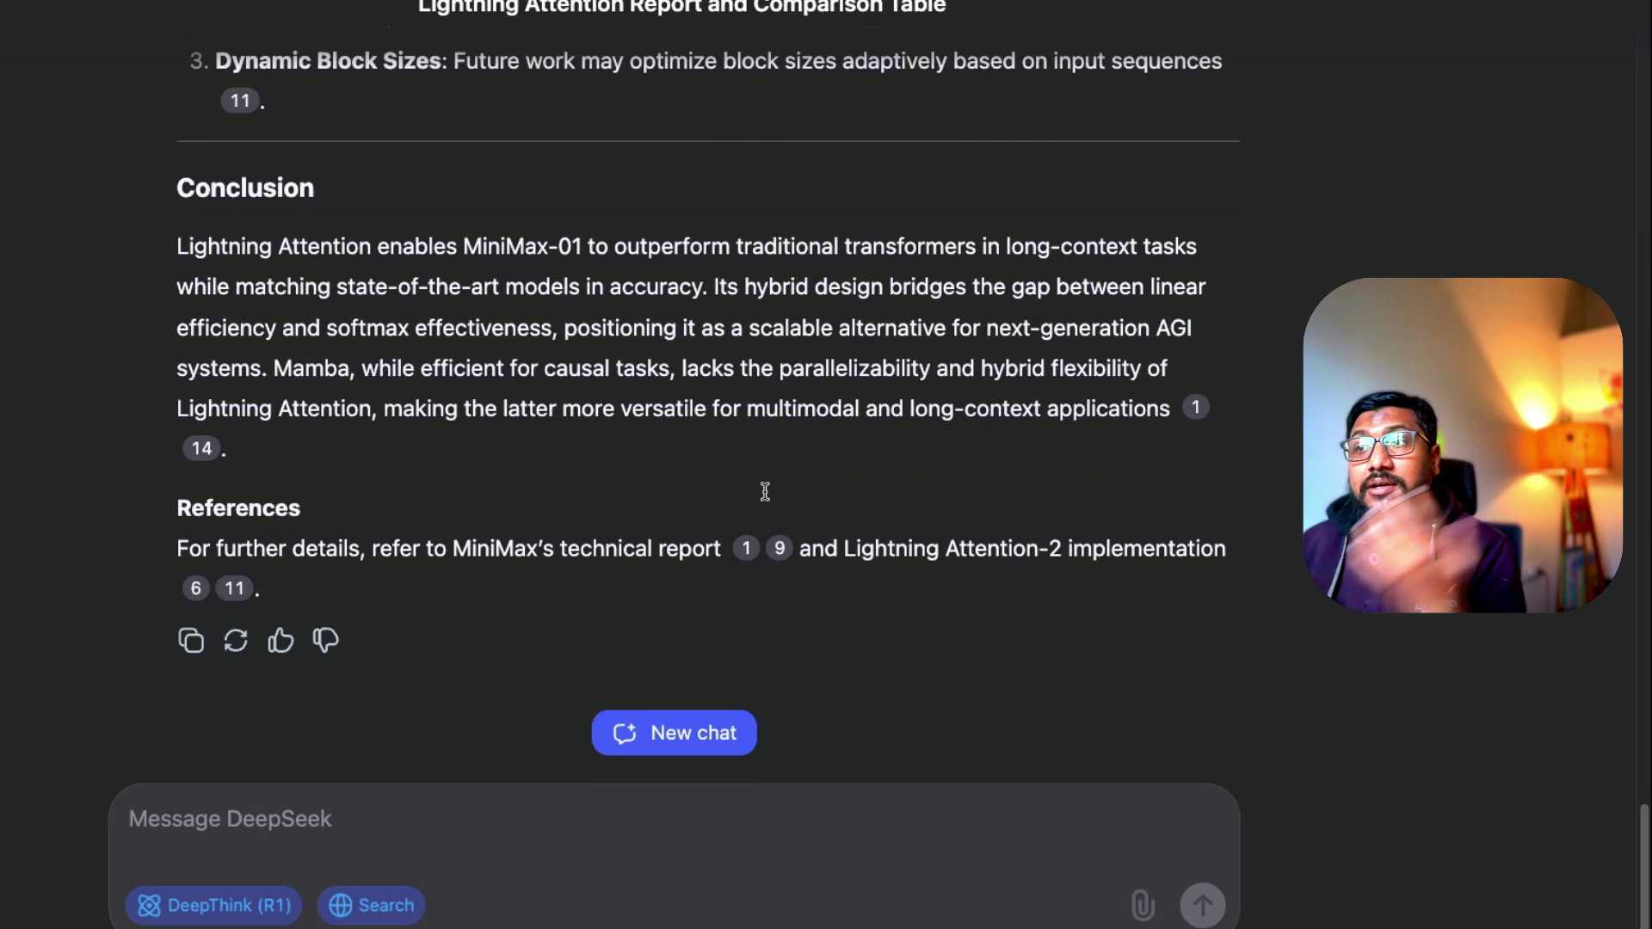
mouse_move(782, 555)
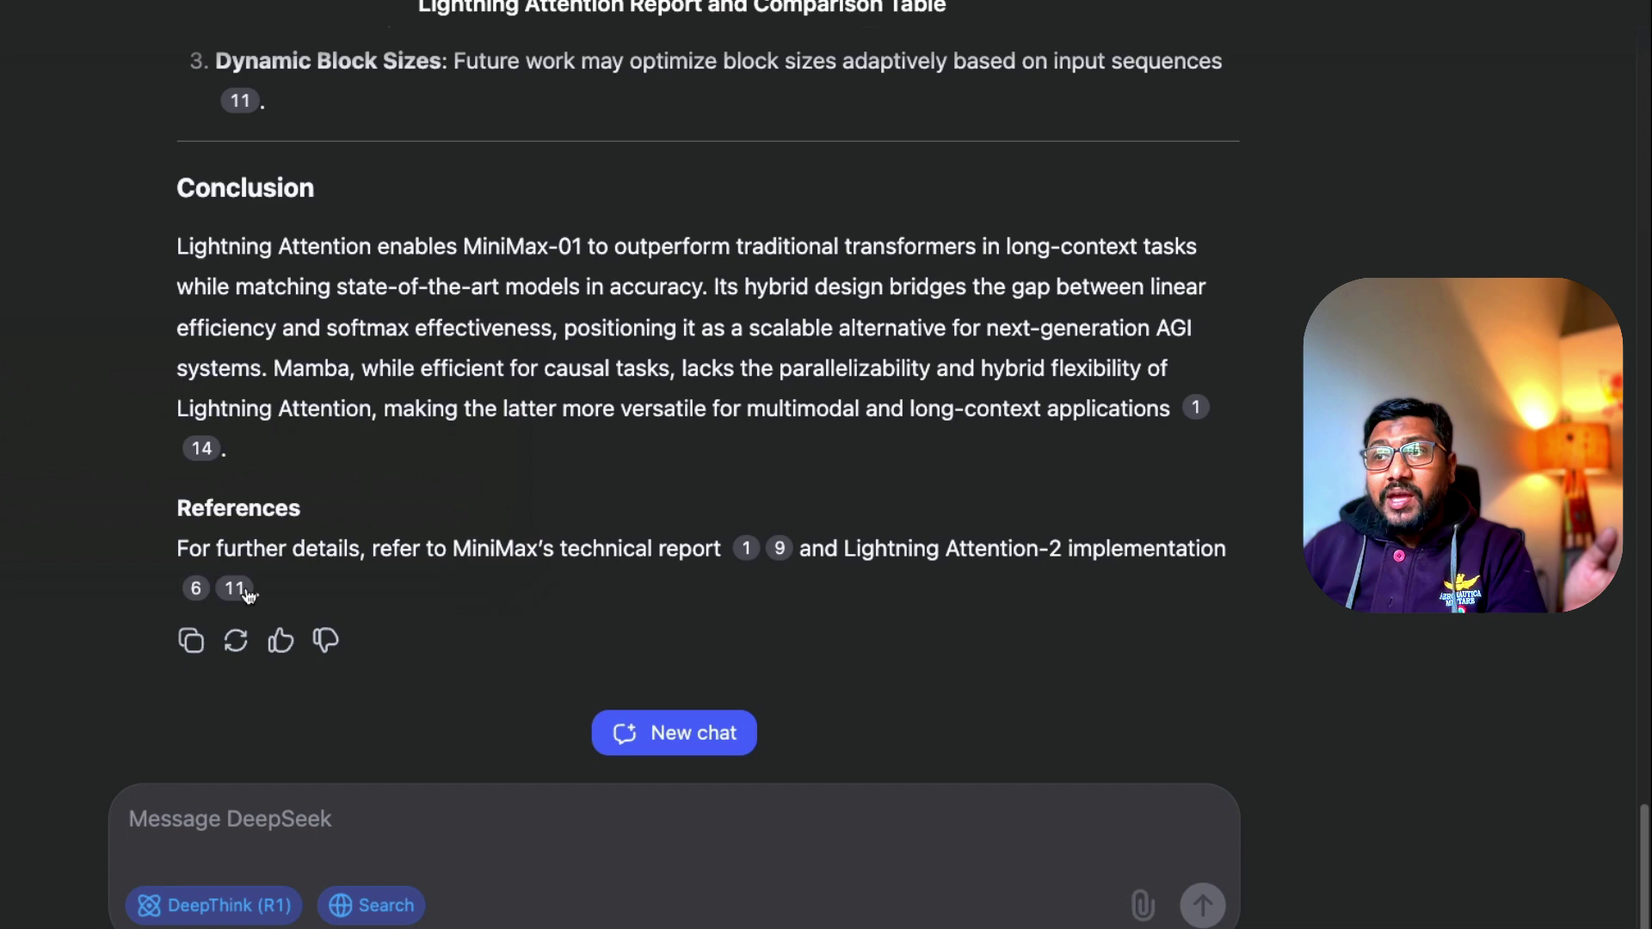
mouse_move(247, 593)
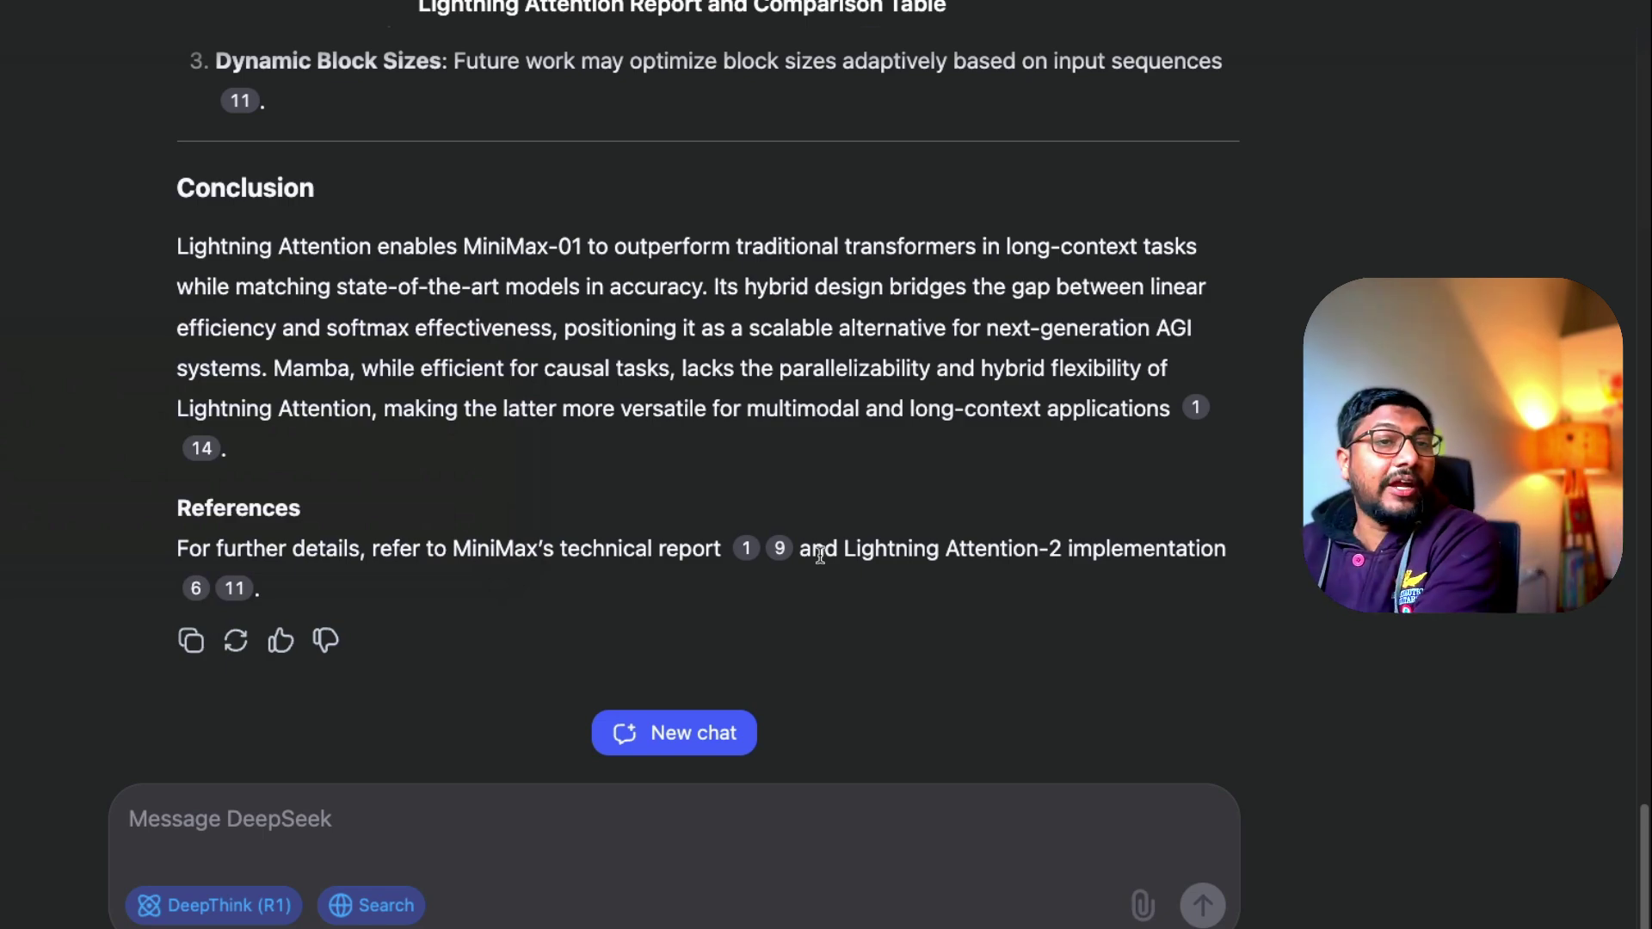
scroll(377, 430, up, 20)
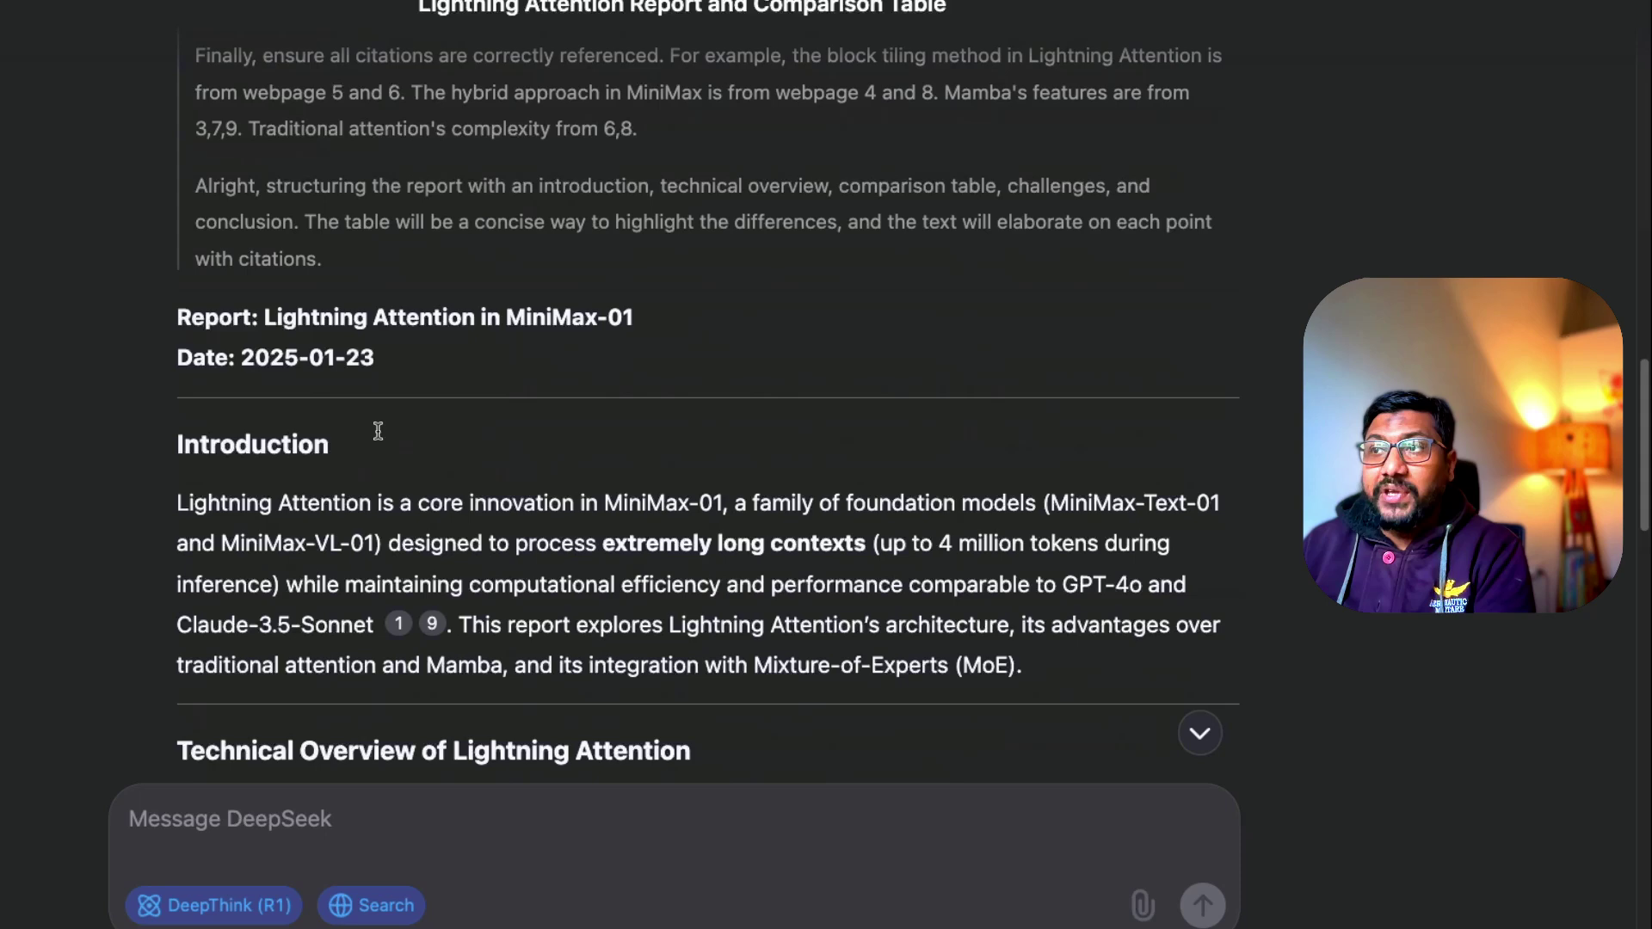
scroll(378, 430, down, 7)
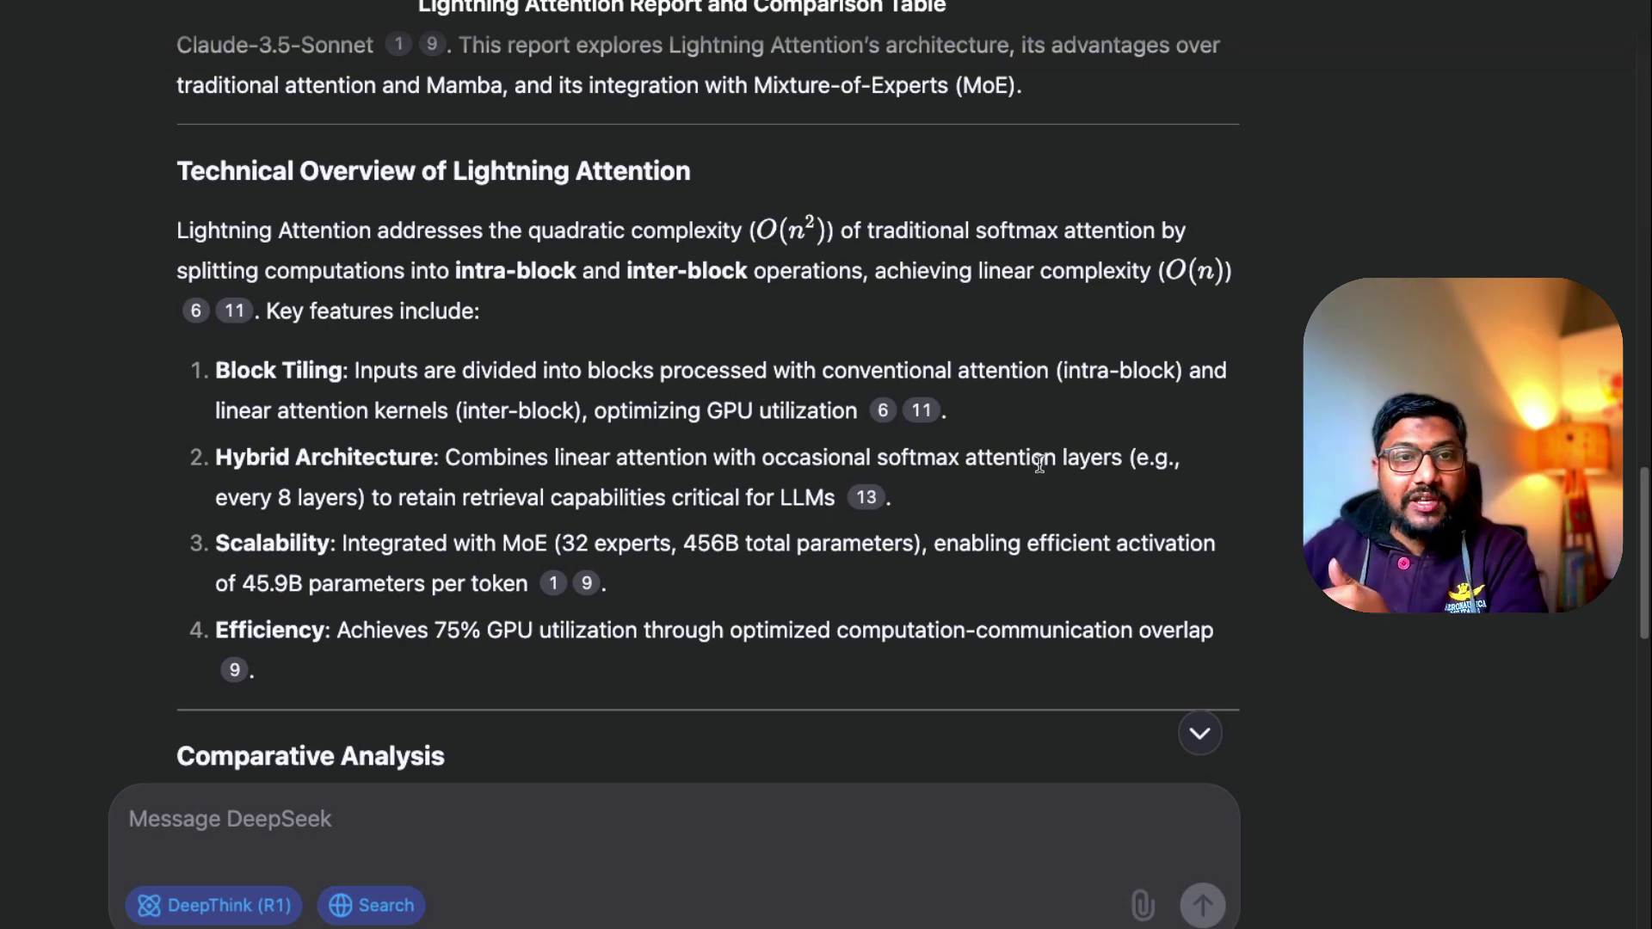
scroll(990, 529, up, 20)
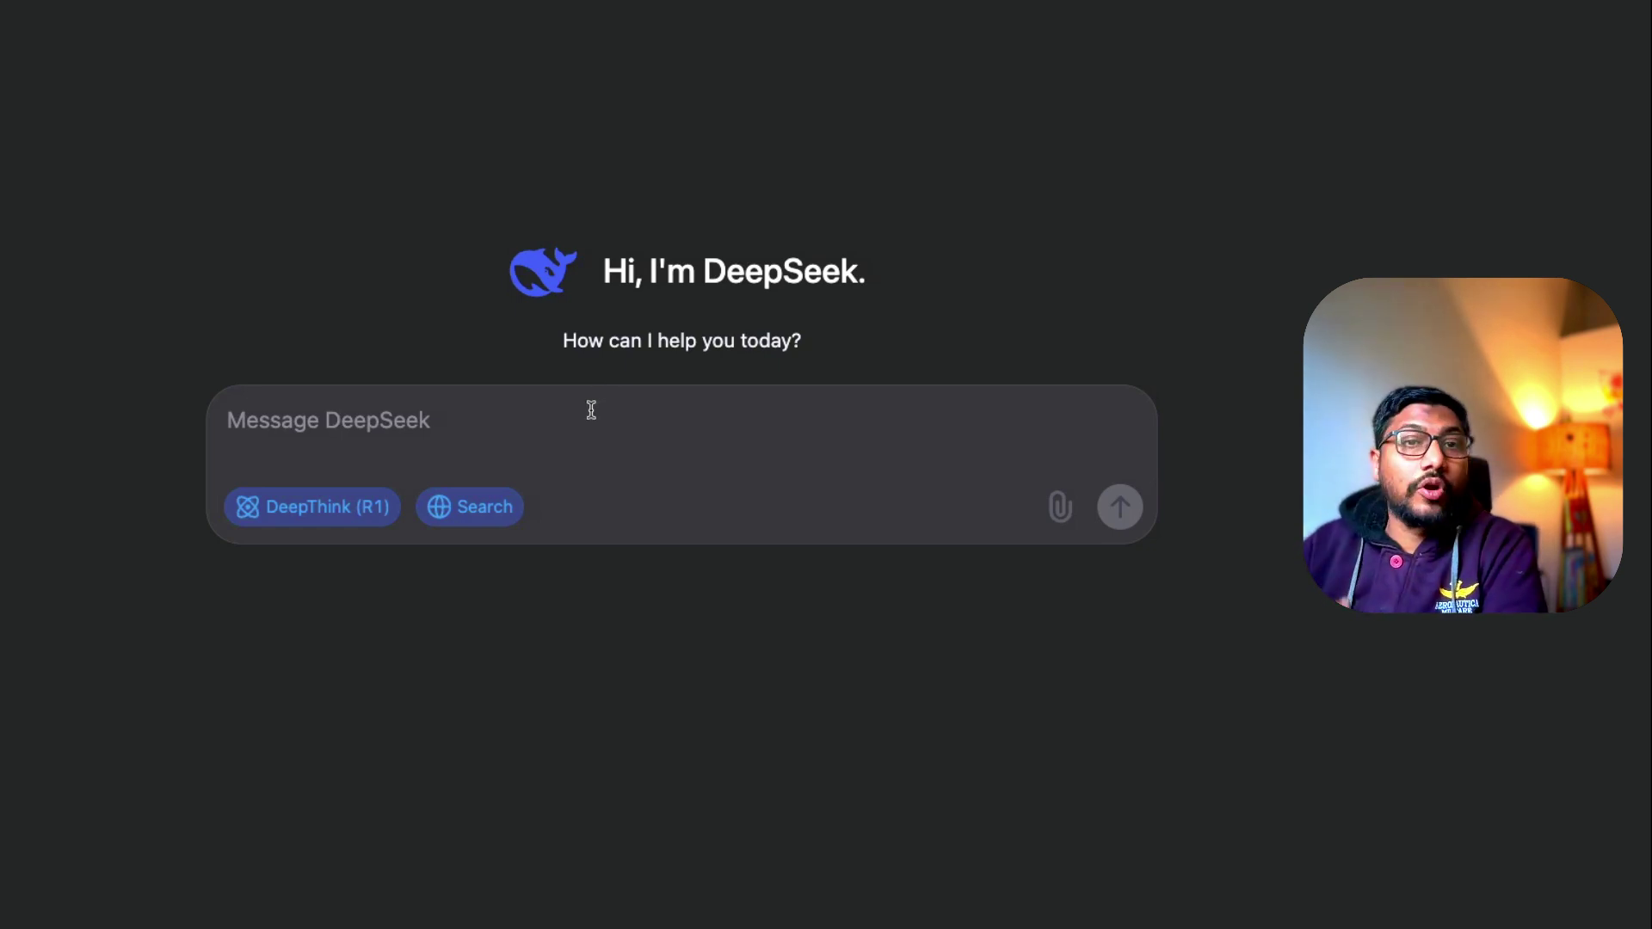
- Type a request for help designing a Manim animation explaining the Pythagorean theorem
text(I want to design a manim animation and I want explain pythogras theor)
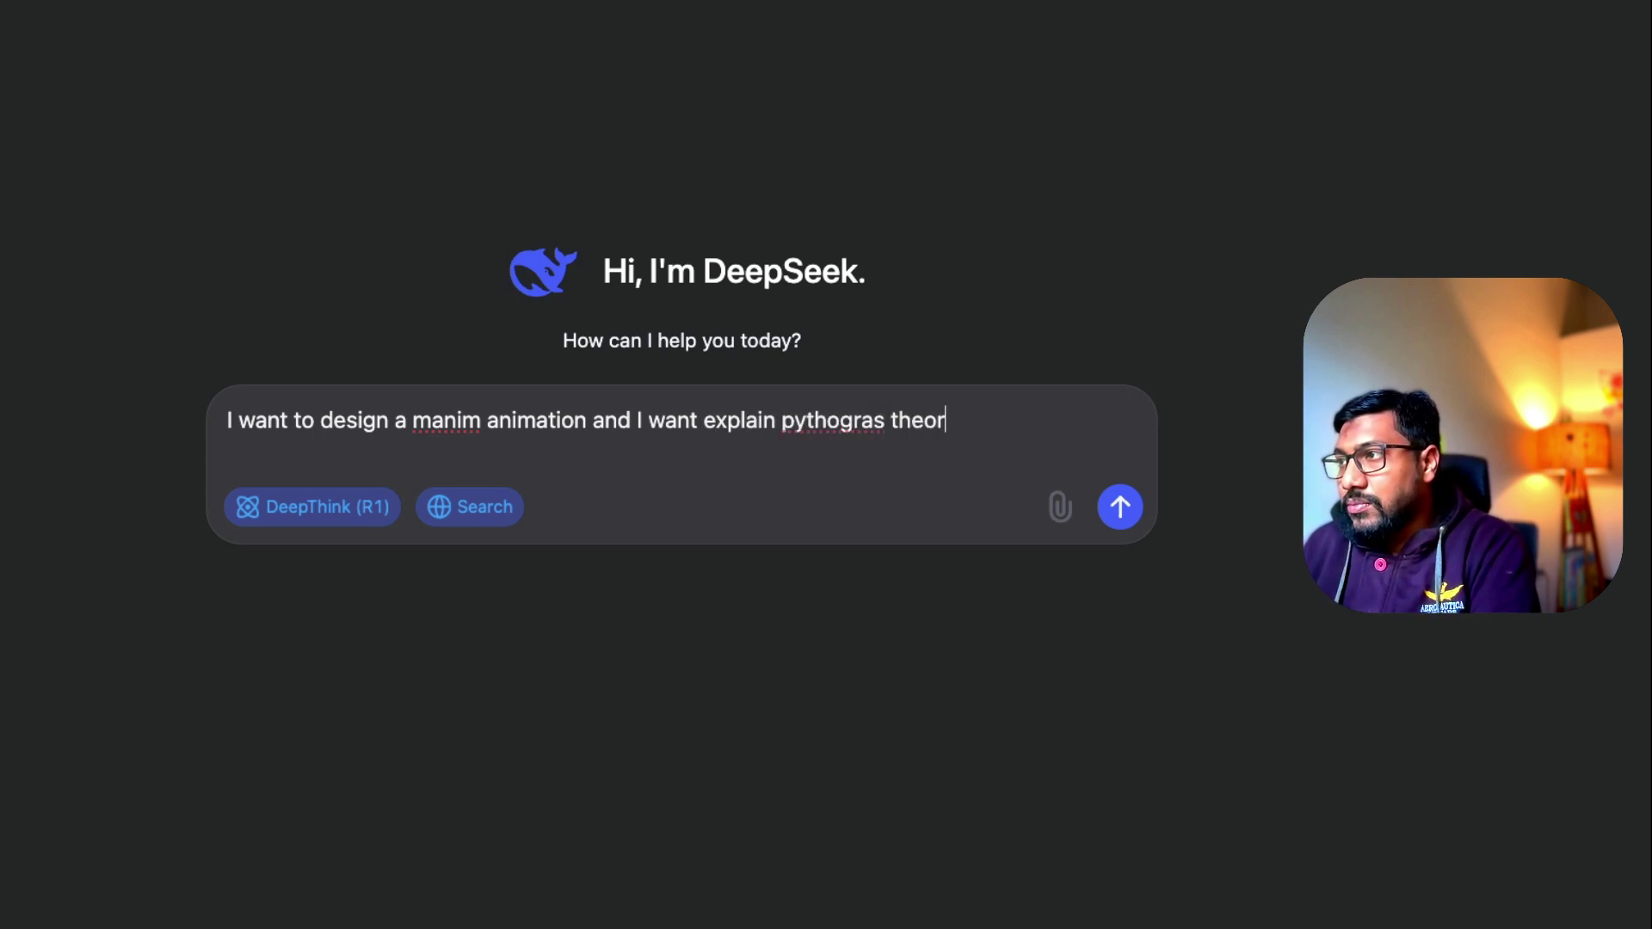
text(with that)
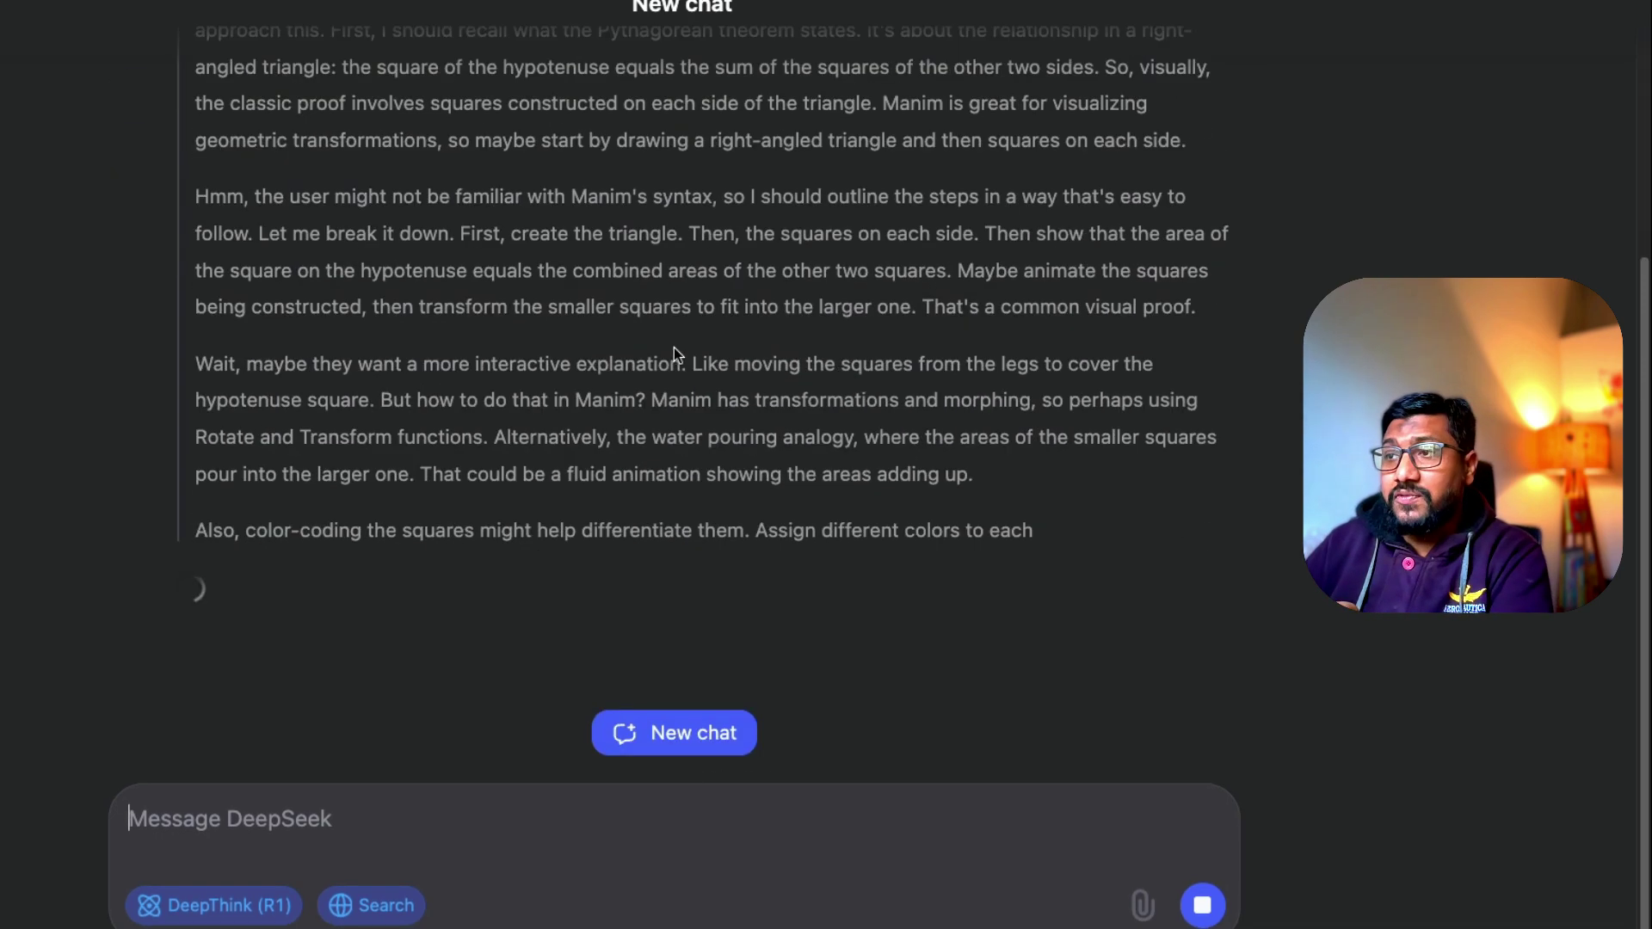
- Stop DeepSeek's reasoning on the Manim Pythagorean theorem request after its four-step visual proof plan
scroll(674, 347, up, 5)
scroll(674, 347, up, 5)
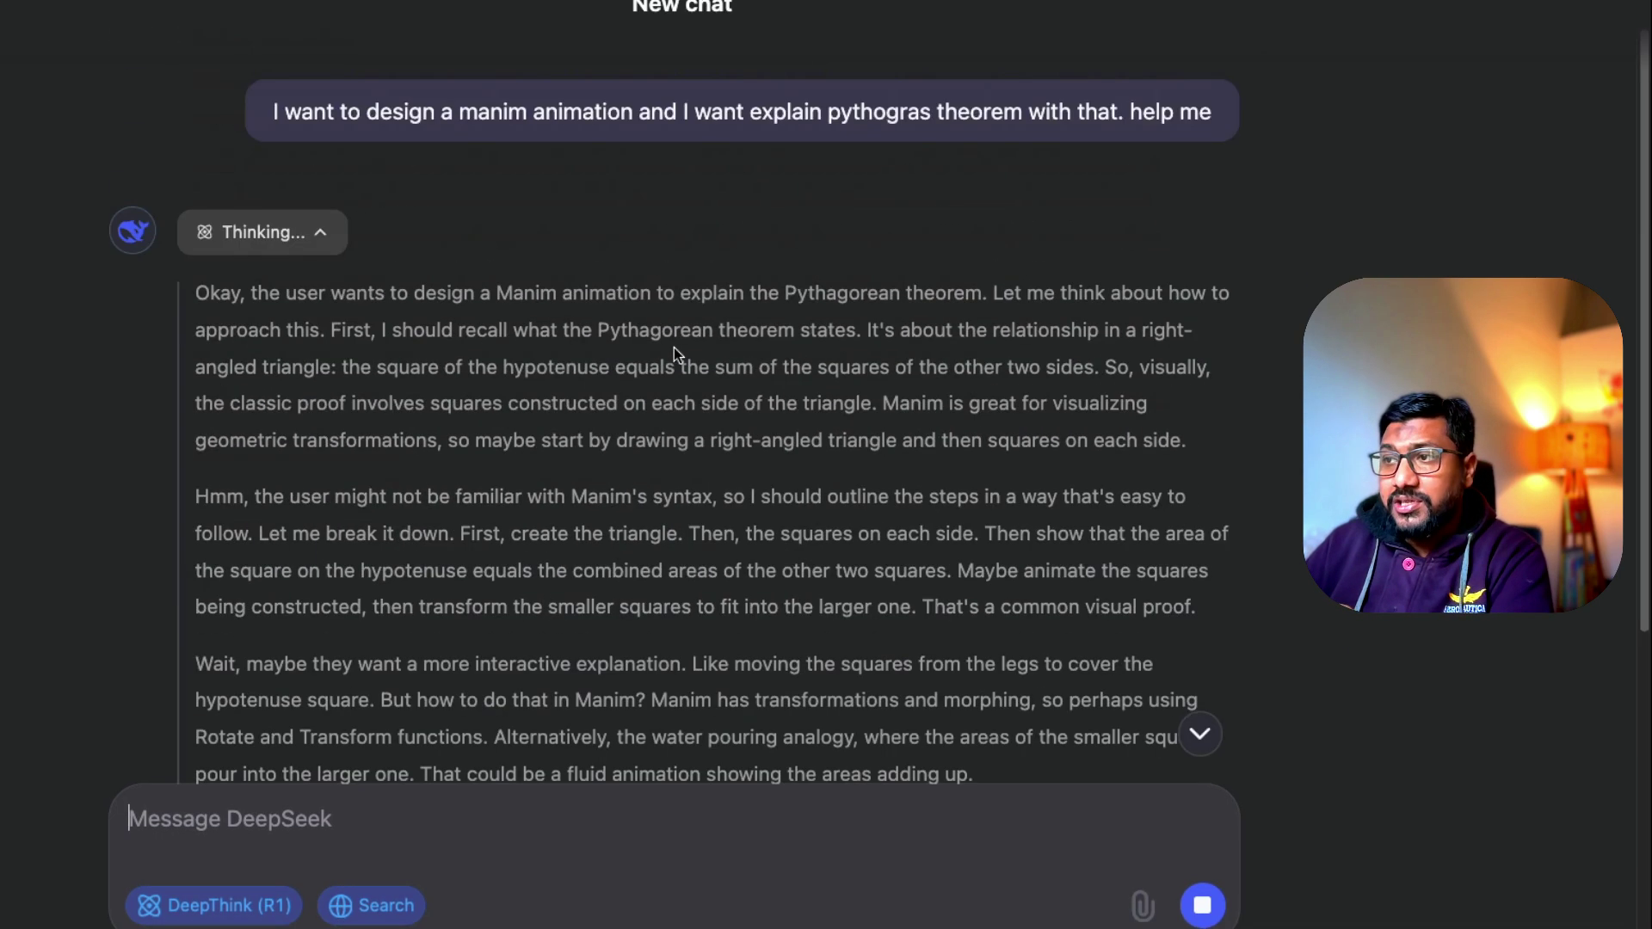
scroll(674, 348, down, 10)
click(1202, 905)
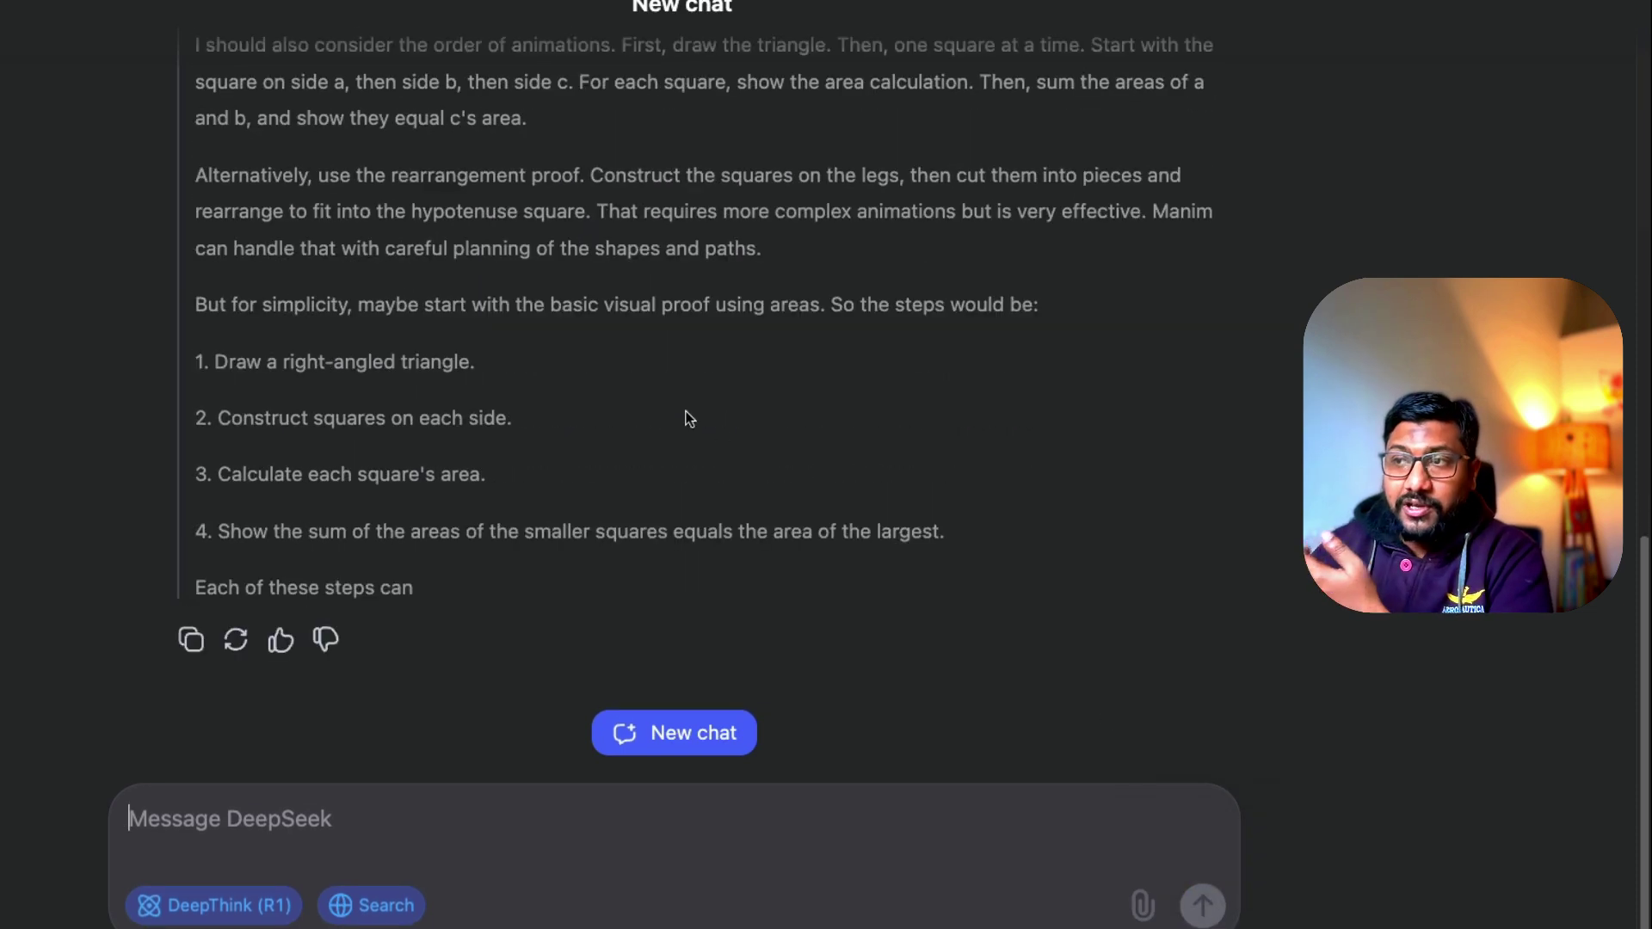
scroll(685, 410, up, 10)
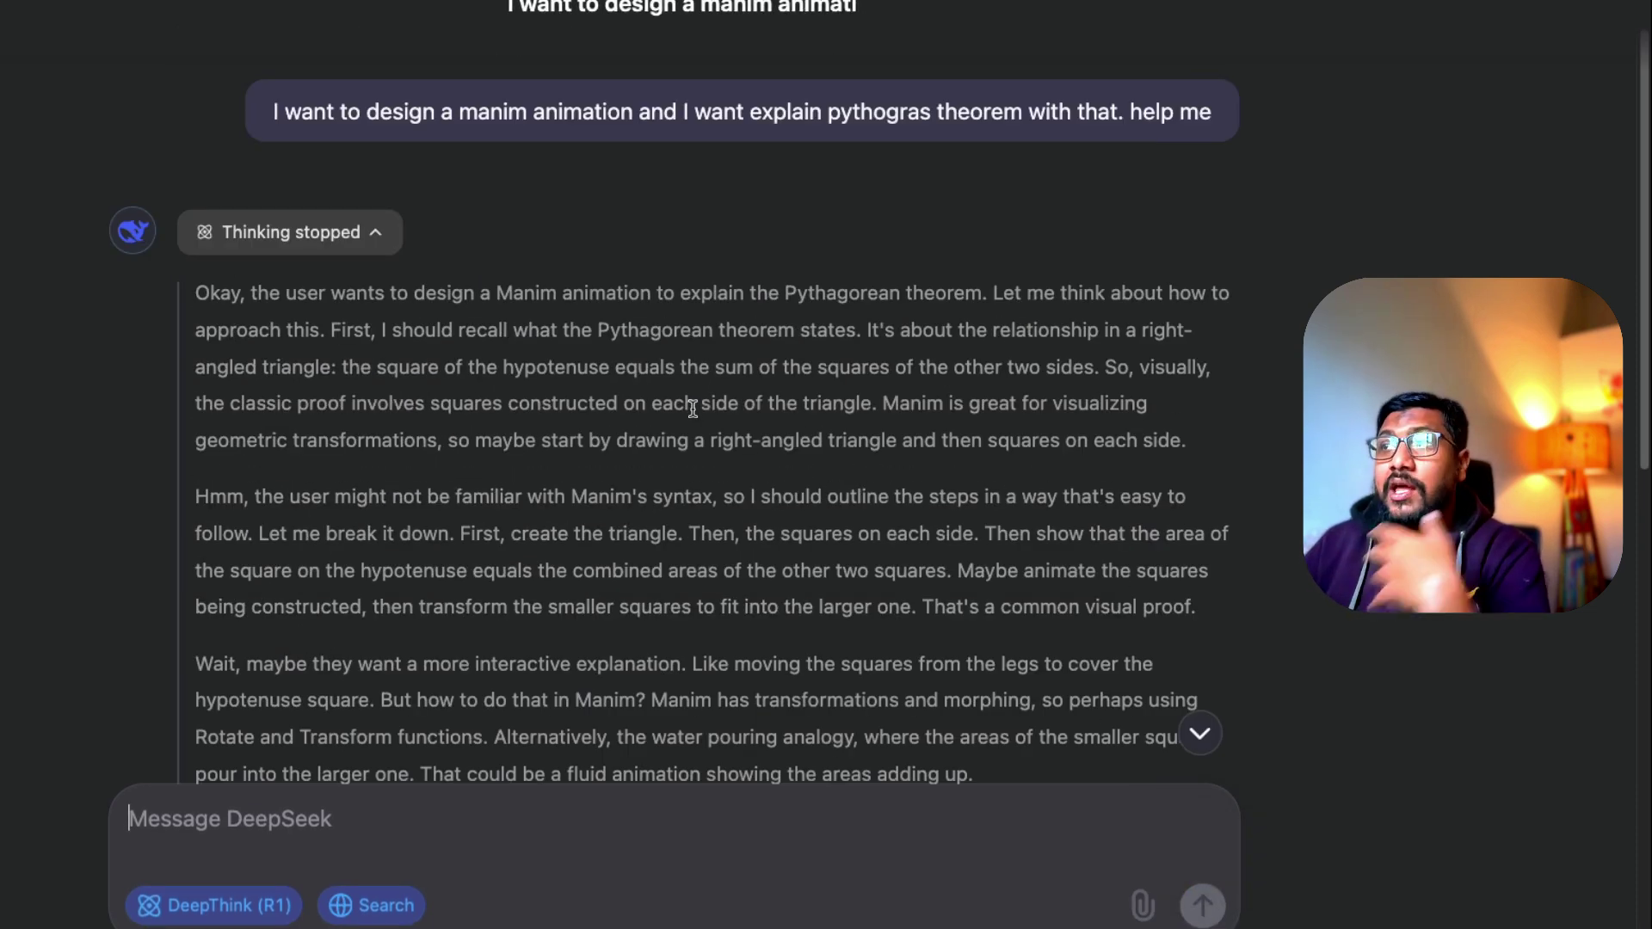